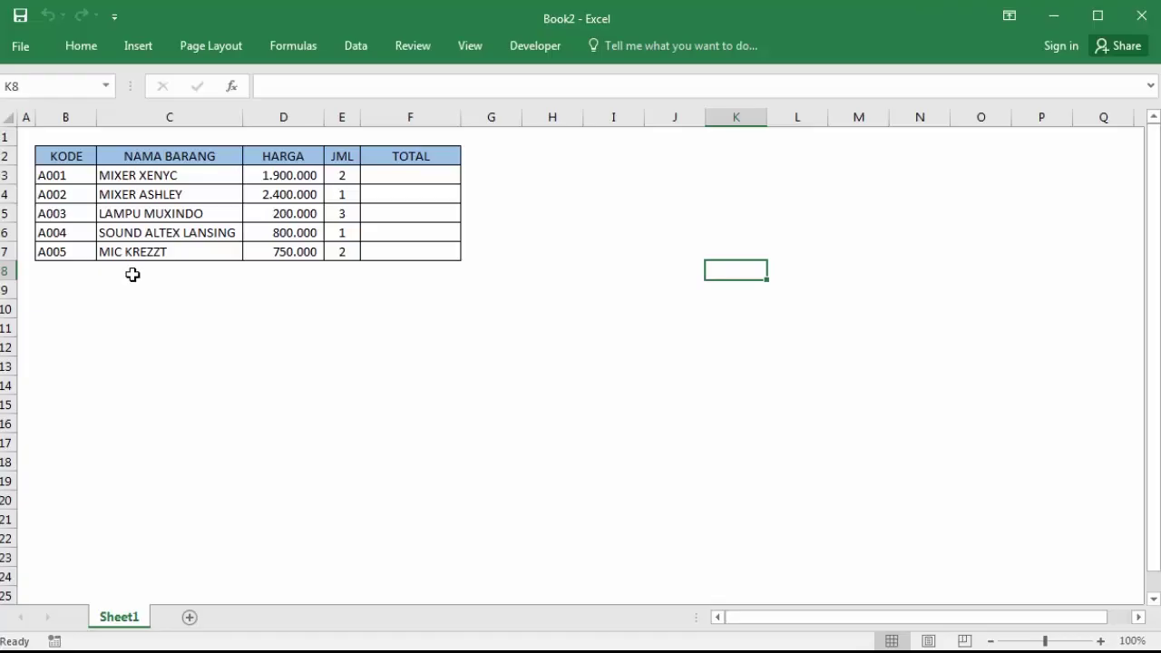
# - Center-align the KODE cells B3:B7 holding codes A001–A005
pyautogui.click(147, 328)
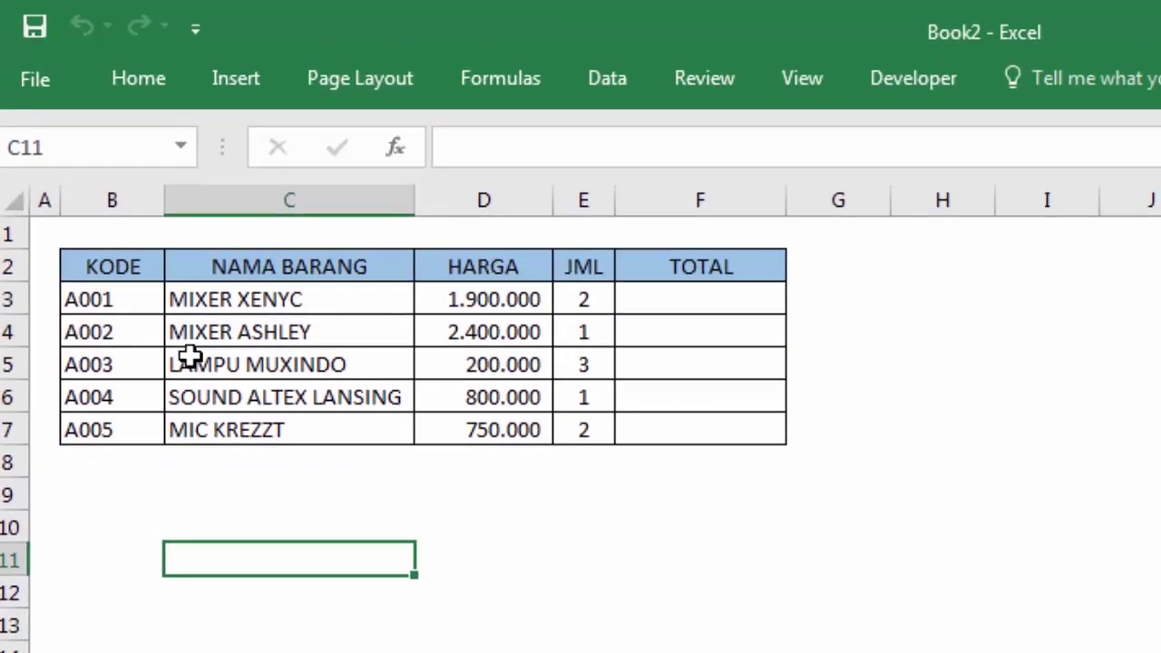
pyautogui.moveTo(127, 295); pyautogui.dragTo(119, 430)
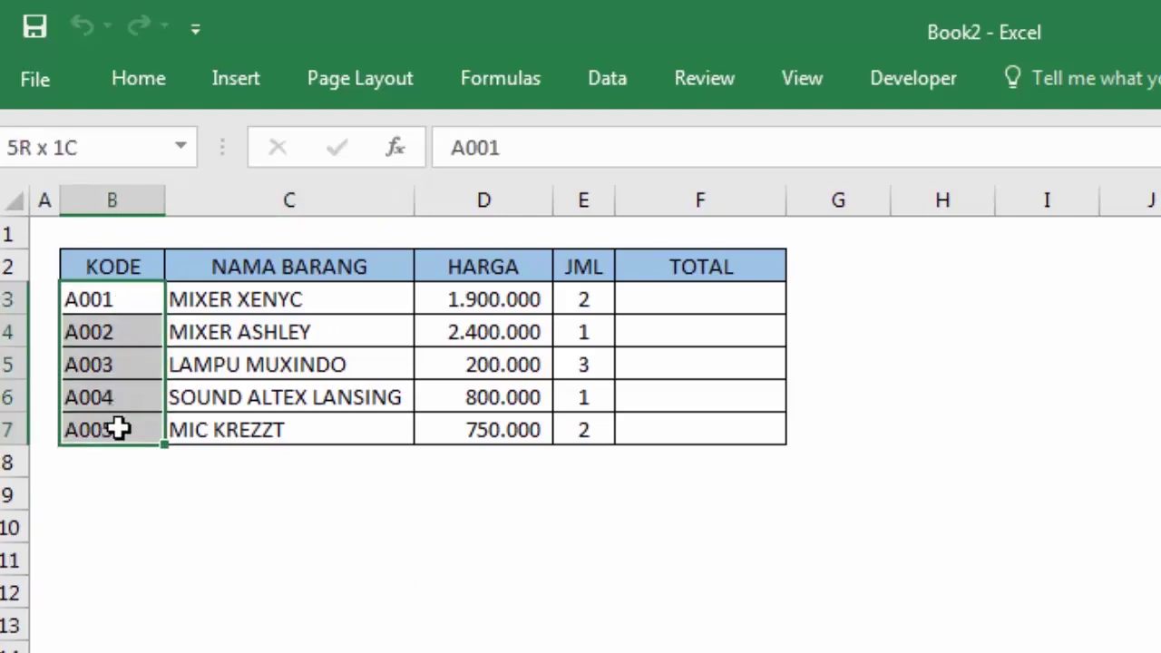
pyautogui.click(114, 80)
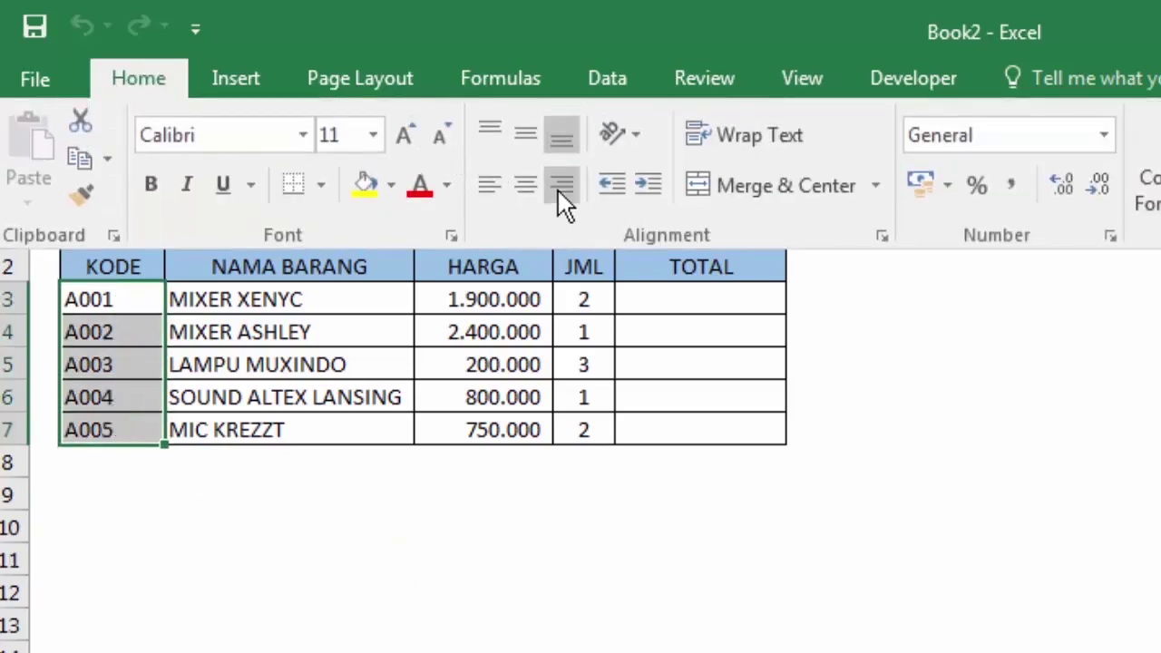
pyautogui.click(528, 187)
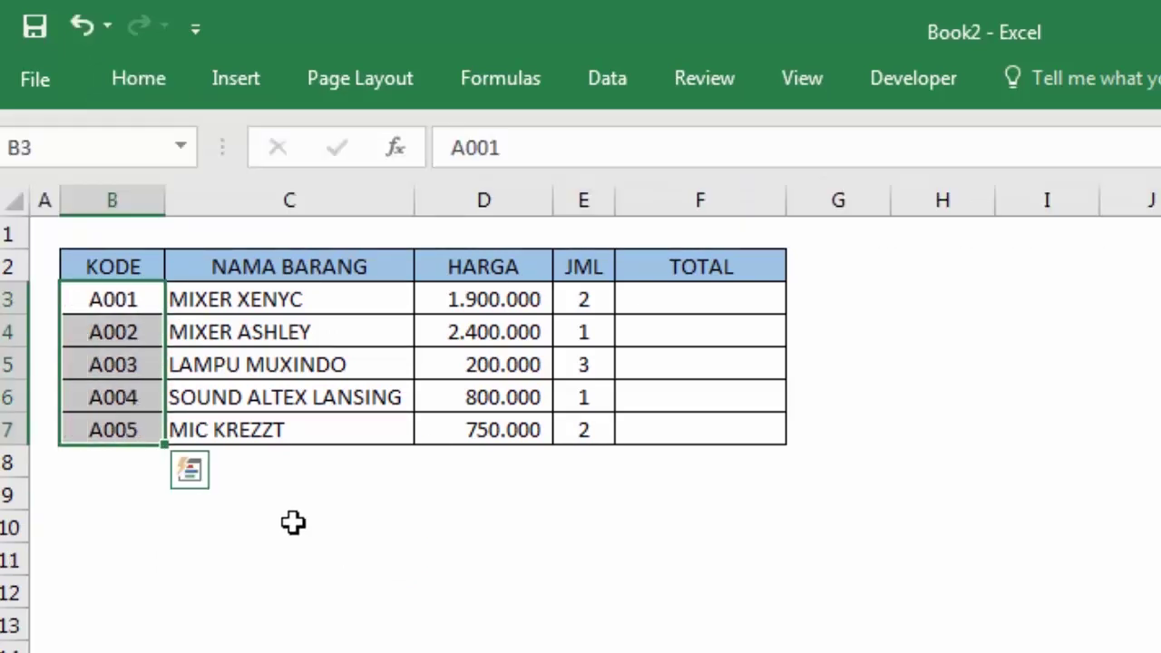
pyautogui.click(347, 513)
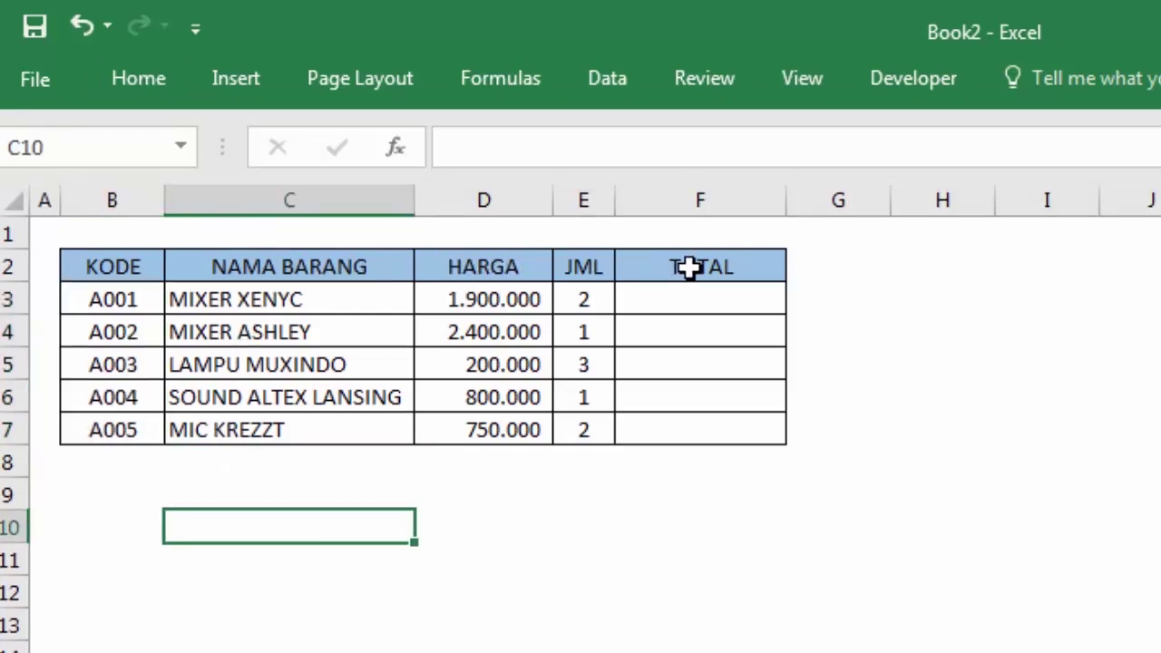
pyautogui.click(622, 580)
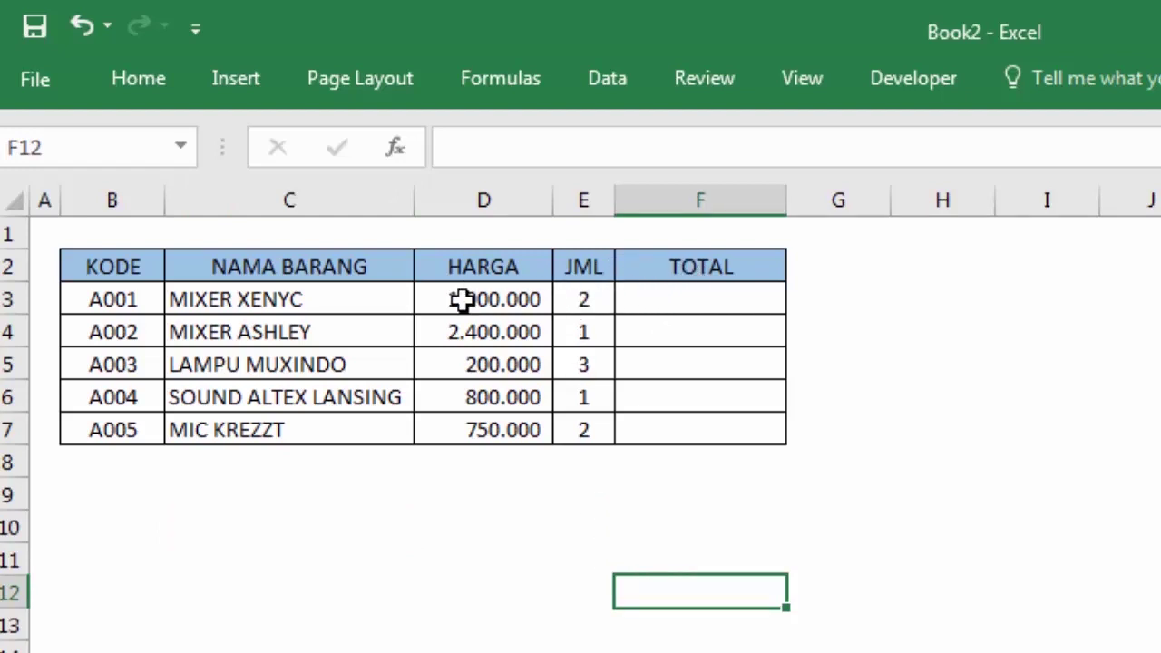
pyautogui.click(668, 299)
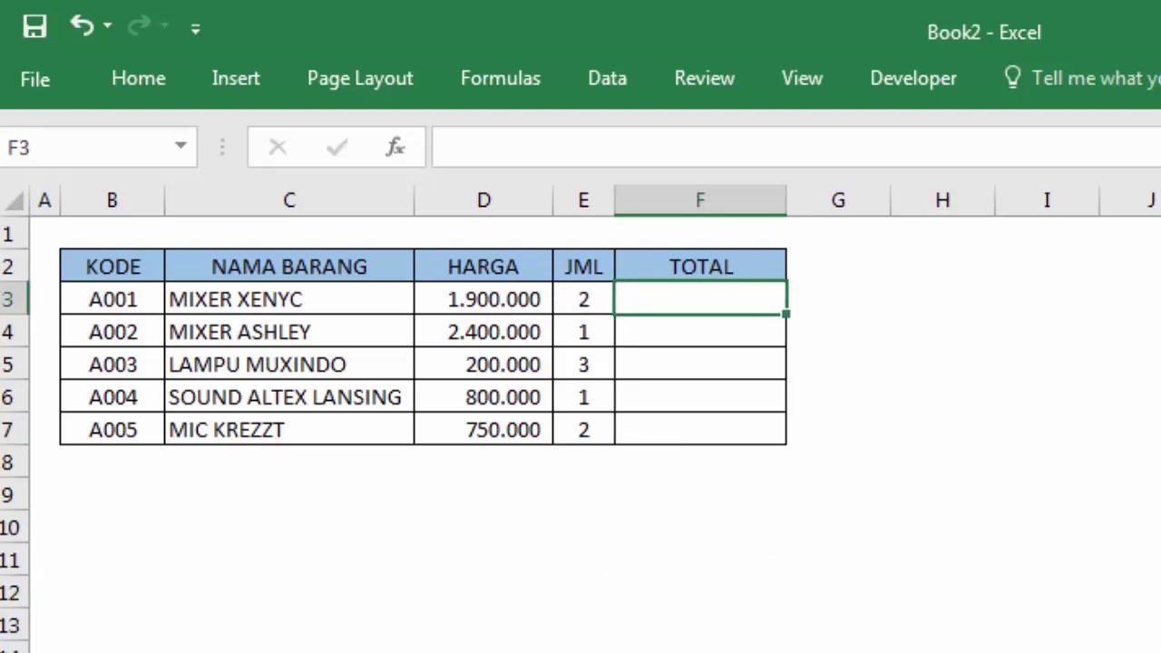
# - Enter =D3*E3 in F3 so MIXER XENYC totals 3.800.000
pyautogui.write('=')
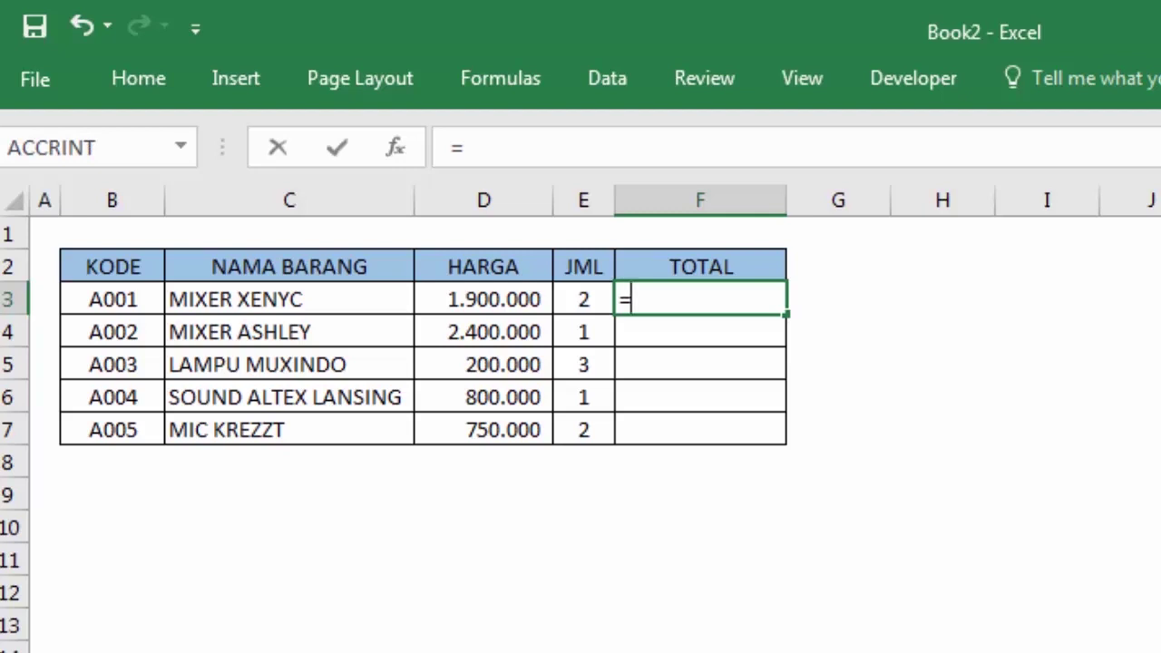
pyautogui.click(501, 300)
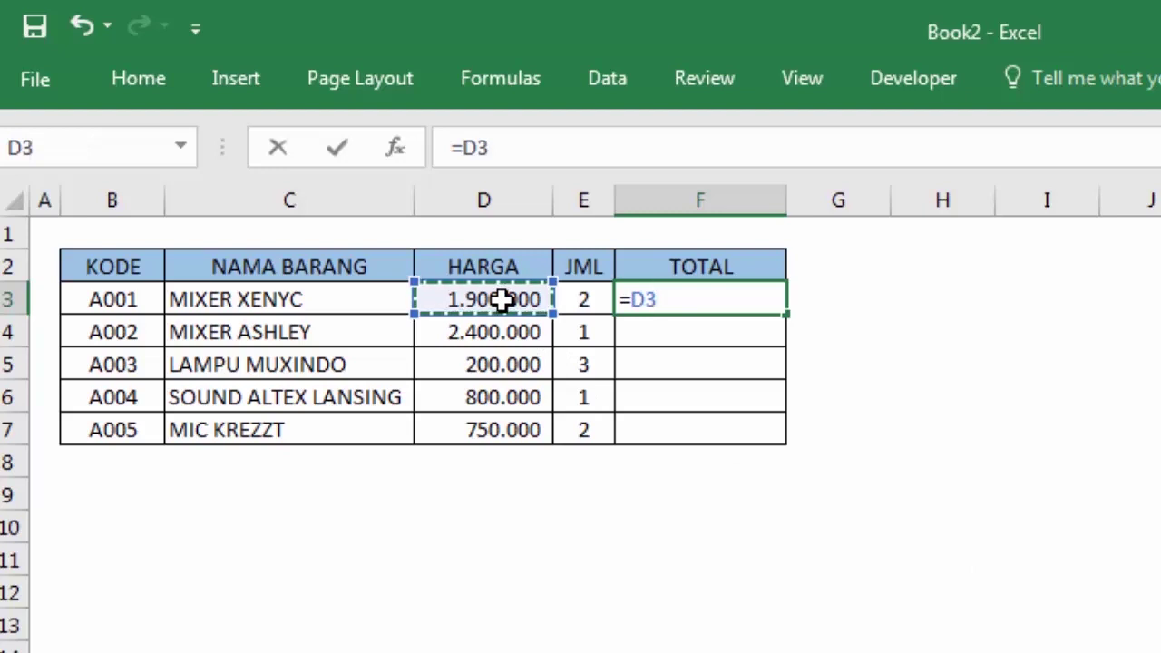
pyautogui.write('*')
pyautogui.click(580, 300)
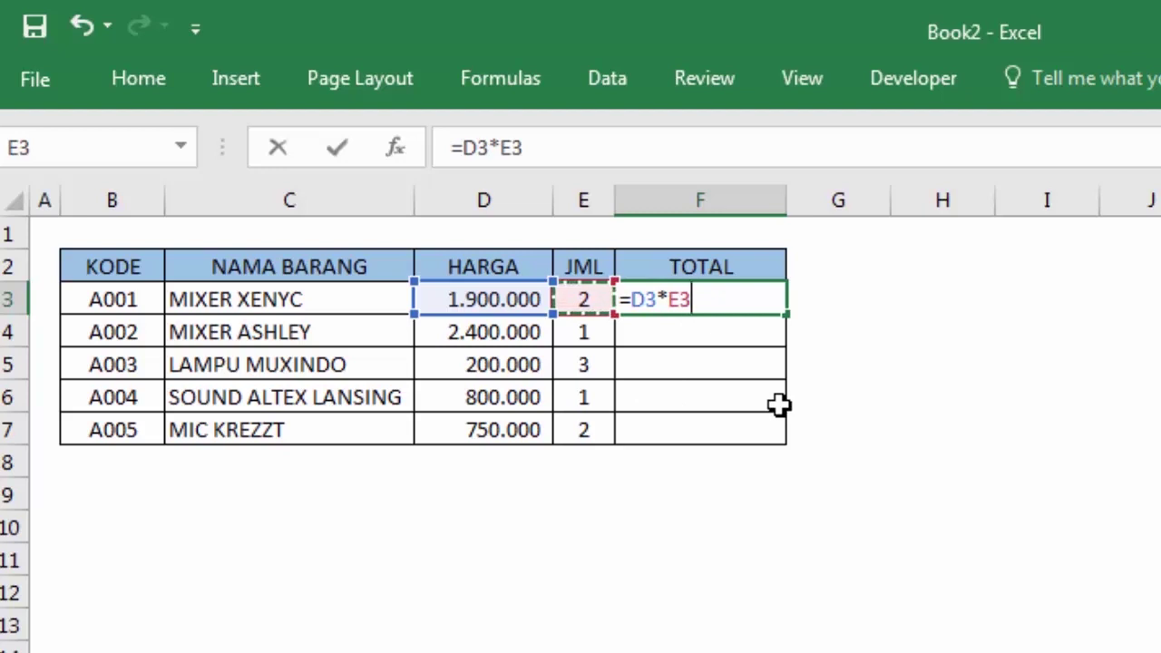
pyautogui.press('Return')
# - Reselect F3 to review its =D3*E3 formula before copying it down
pyautogui.click(736, 300)
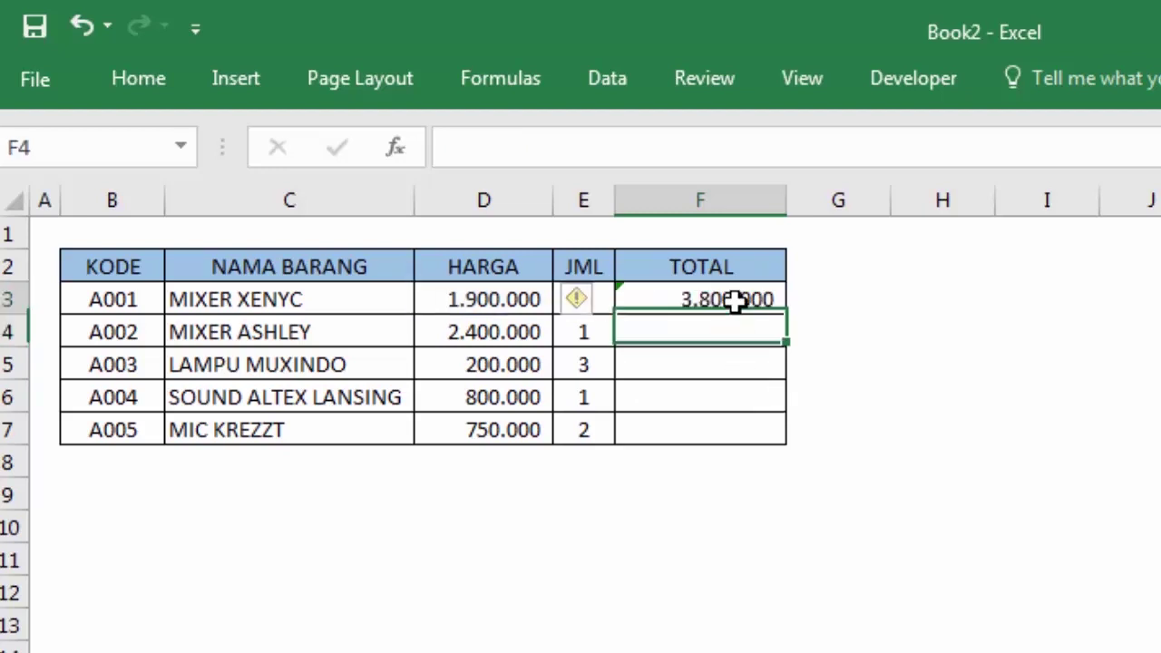
pyautogui.click(583, 560)
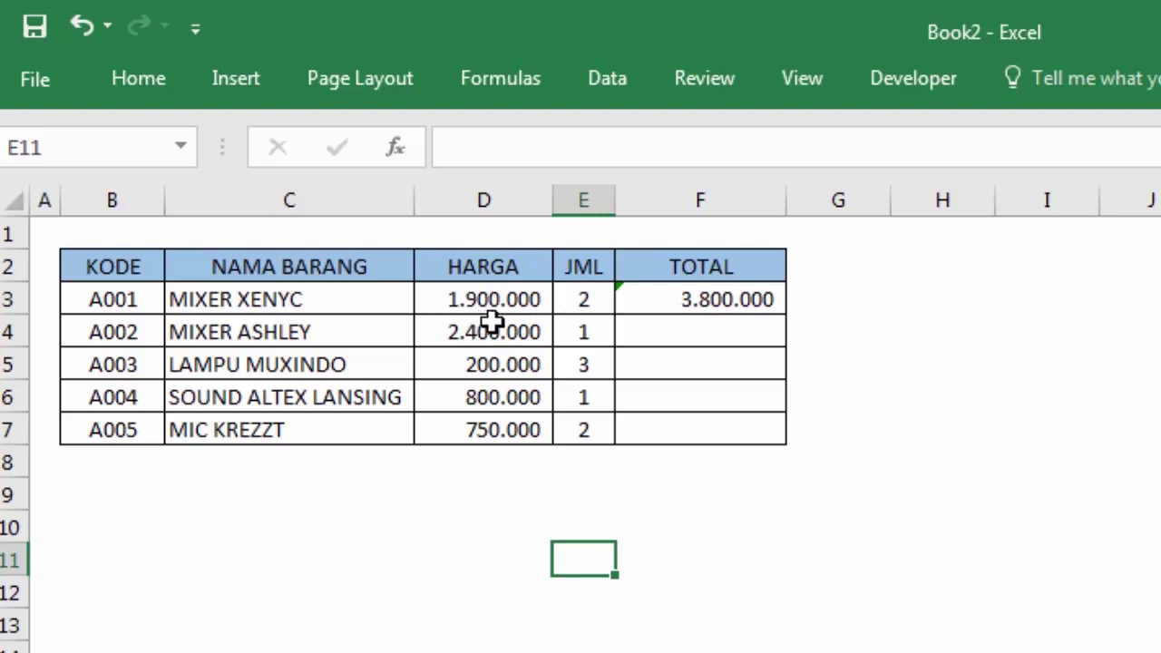
pyautogui.click(688, 301)
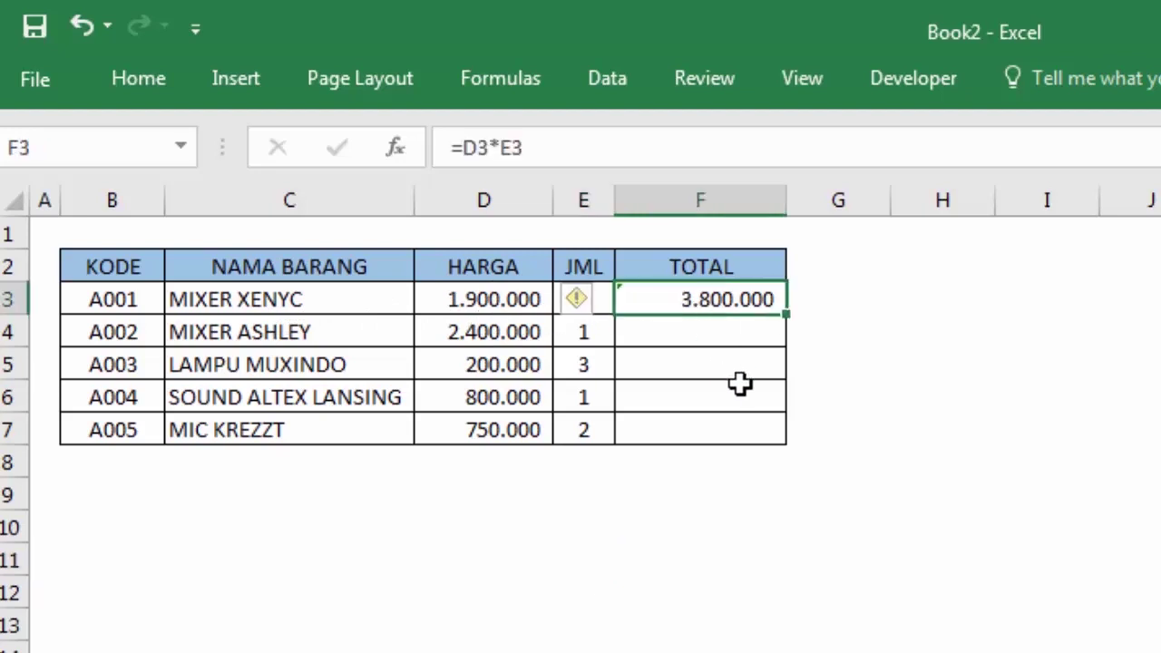
pyautogui.click(879, 421)
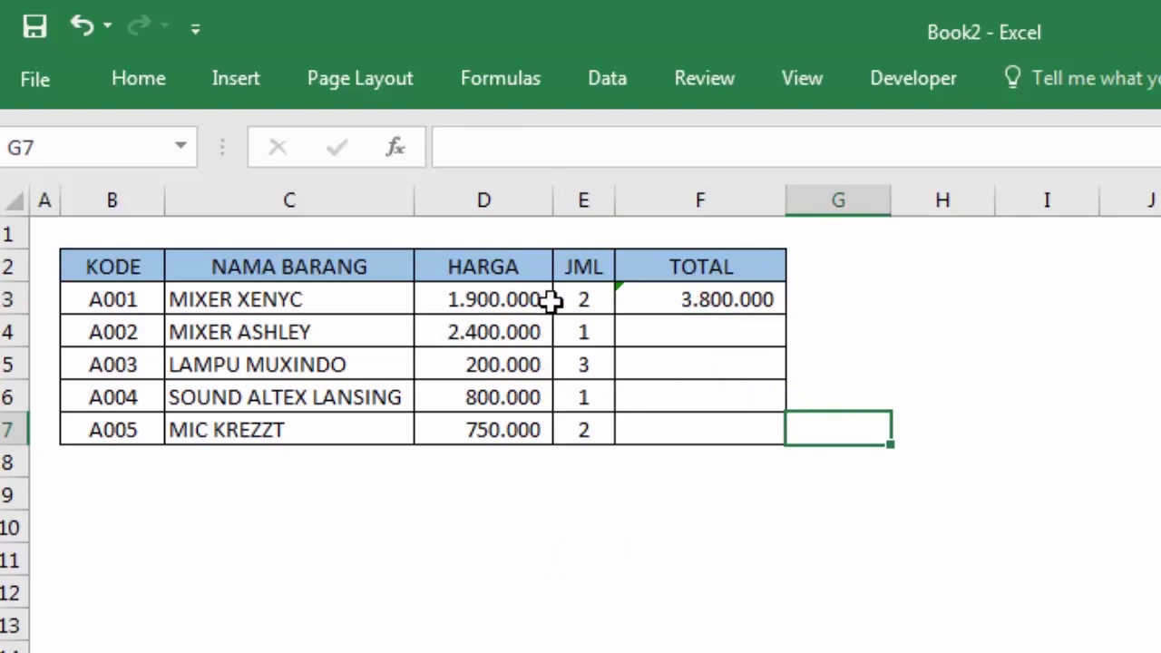
pyautogui.click(743, 295)
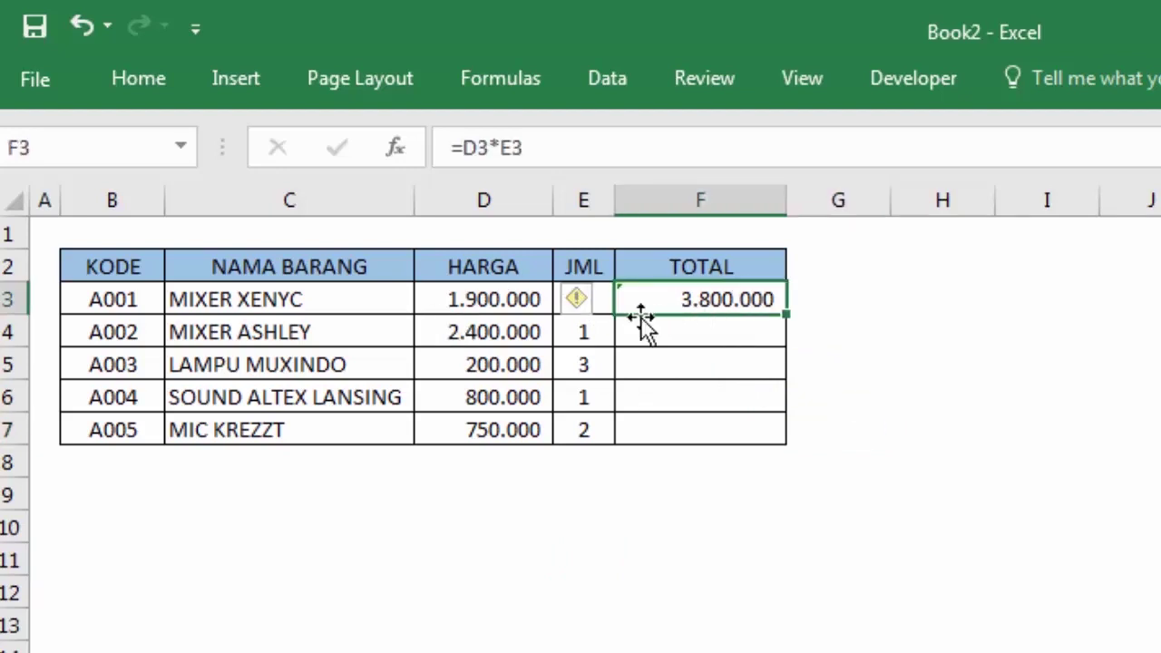
# - Fill =D3*E3 down to F7, giving totals 2.400.000, 600.000, 800.000 and 1.500.000
pyautogui.doubleClick(783, 314)
pyautogui.click(934, 420)
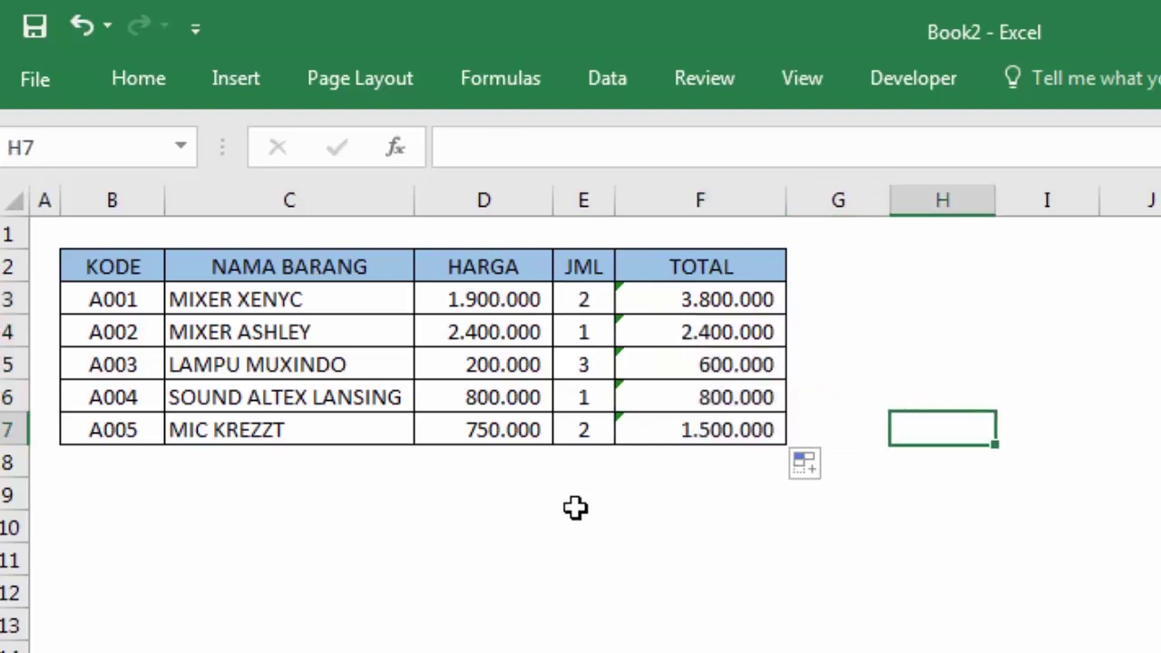
pyautogui.click(689, 371)
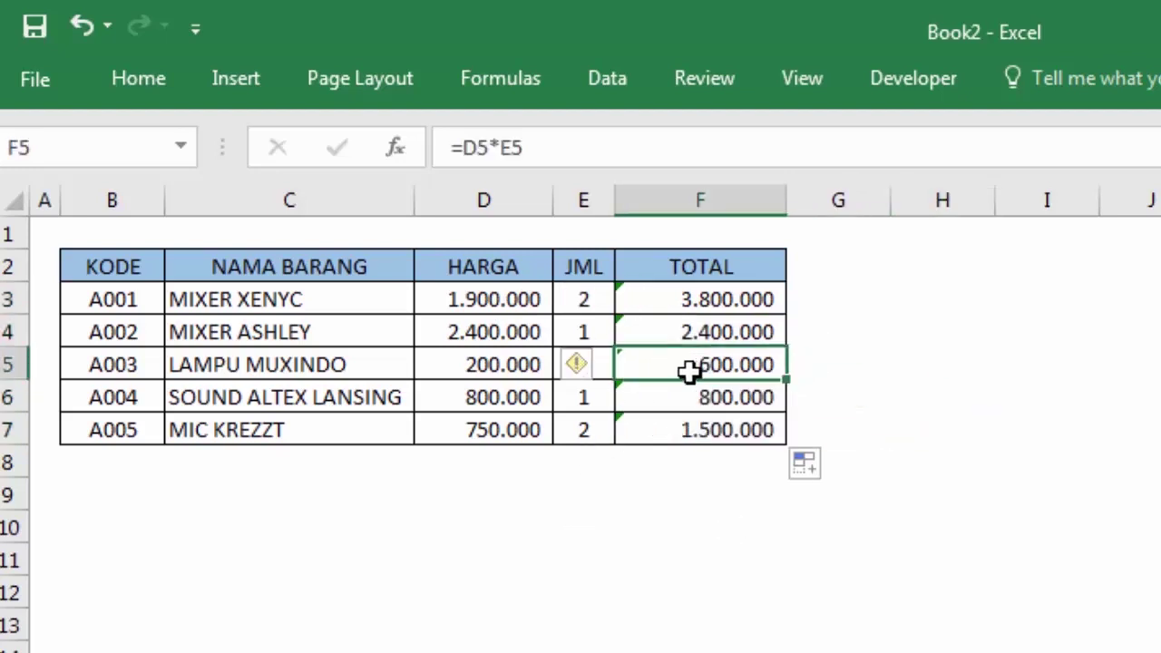
pyautogui.click(702, 299)
pyautogui.click(532, 303)
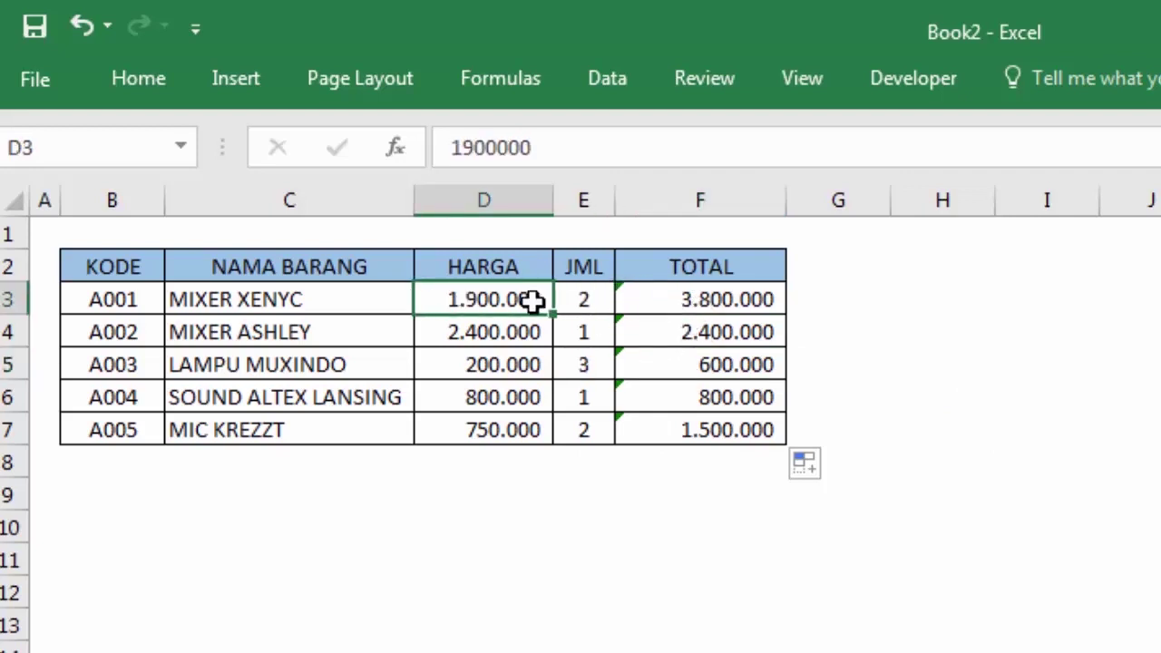
pyautogui.click(591, 303)
pyautogui.click(715, 303)
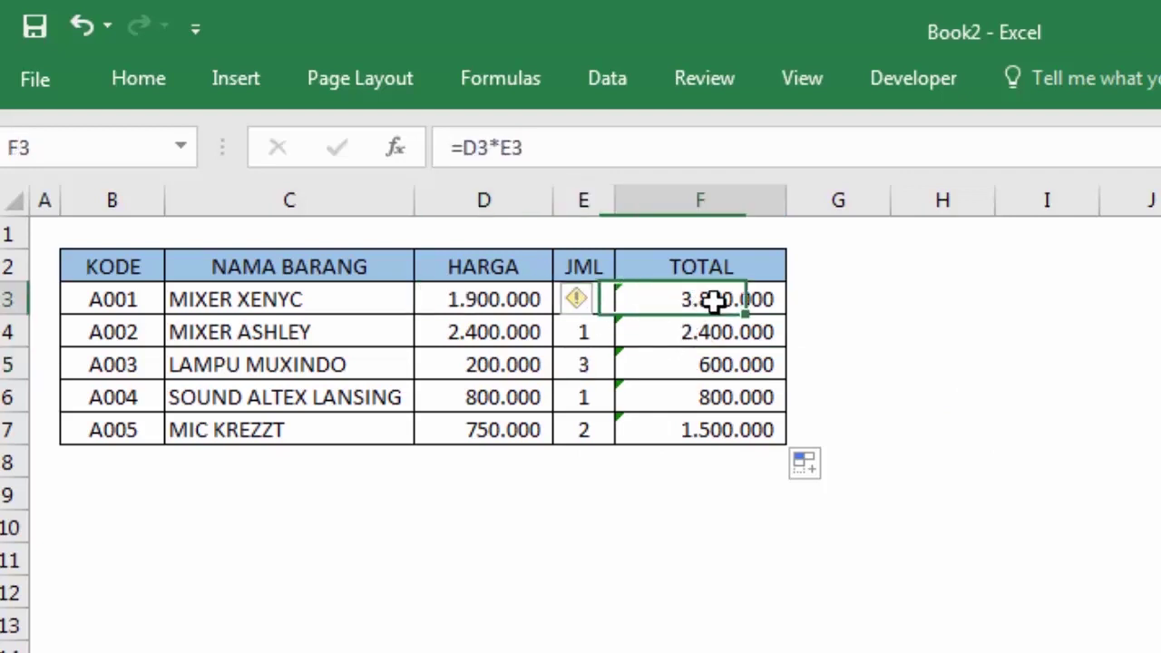
# - Step through the TOTAL formulas in F3 to F6 to verify them
pyautogui.click(1002, 490)
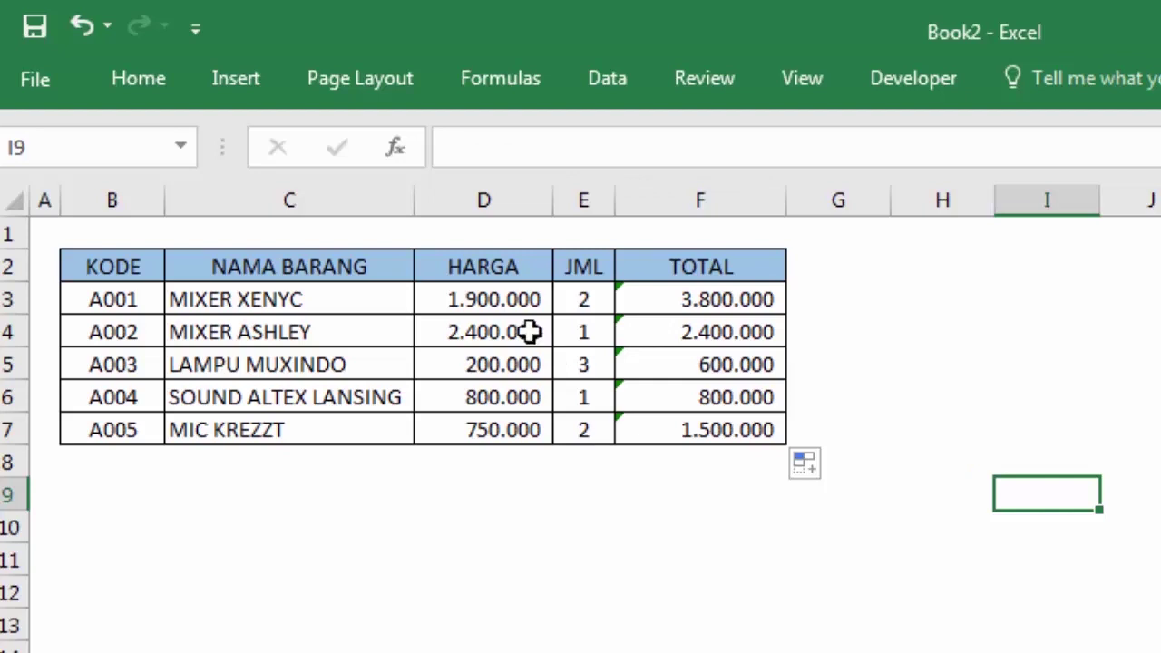
pyautogui.click(674, 300)
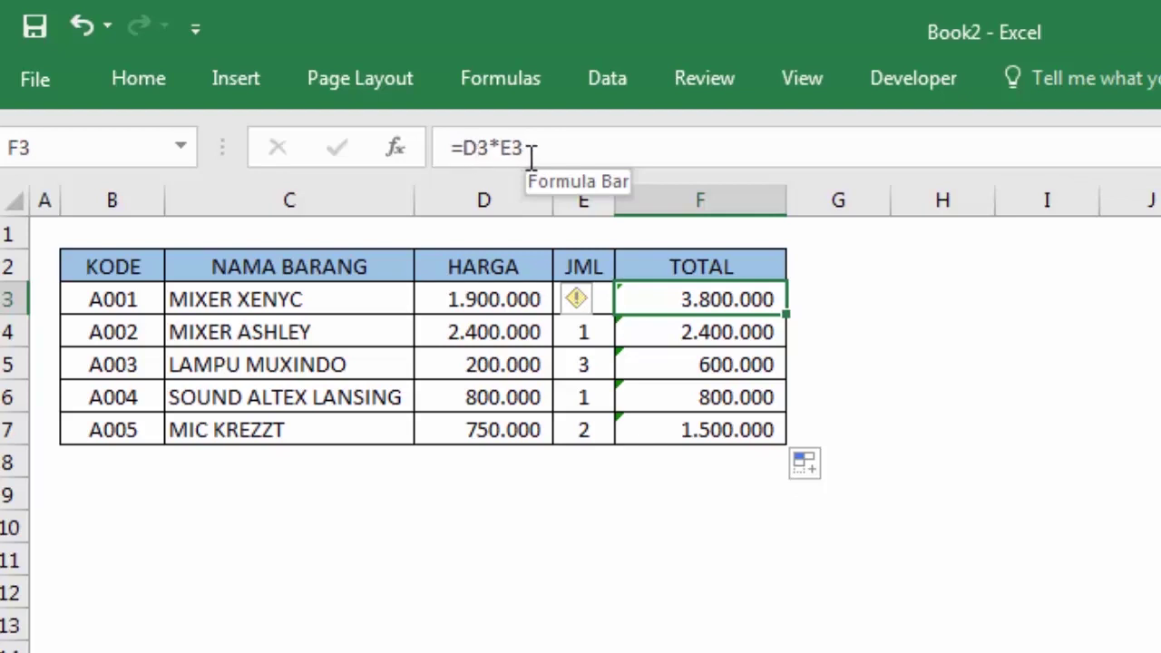
pyautogui.click(739, 334)
pyautogui.click(730, 371)
pyautogui.click(721, 410)
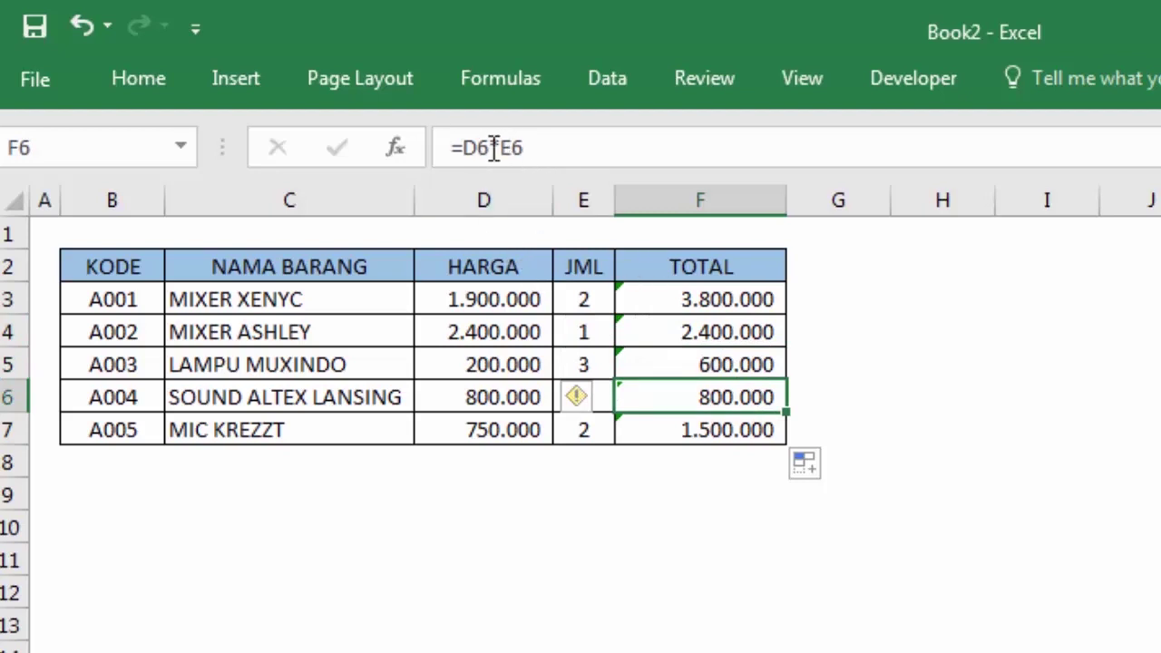
pyautogui.click(1033, 385)
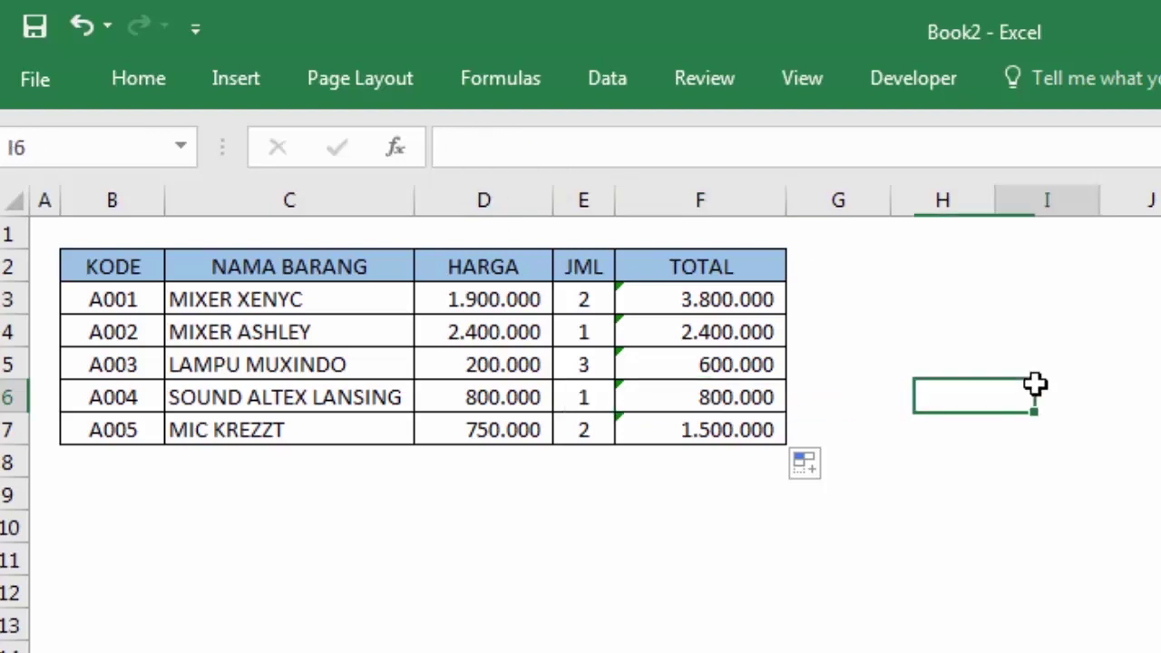
pyautogui.click(758, 301)
pyautogui.click(864, 319)
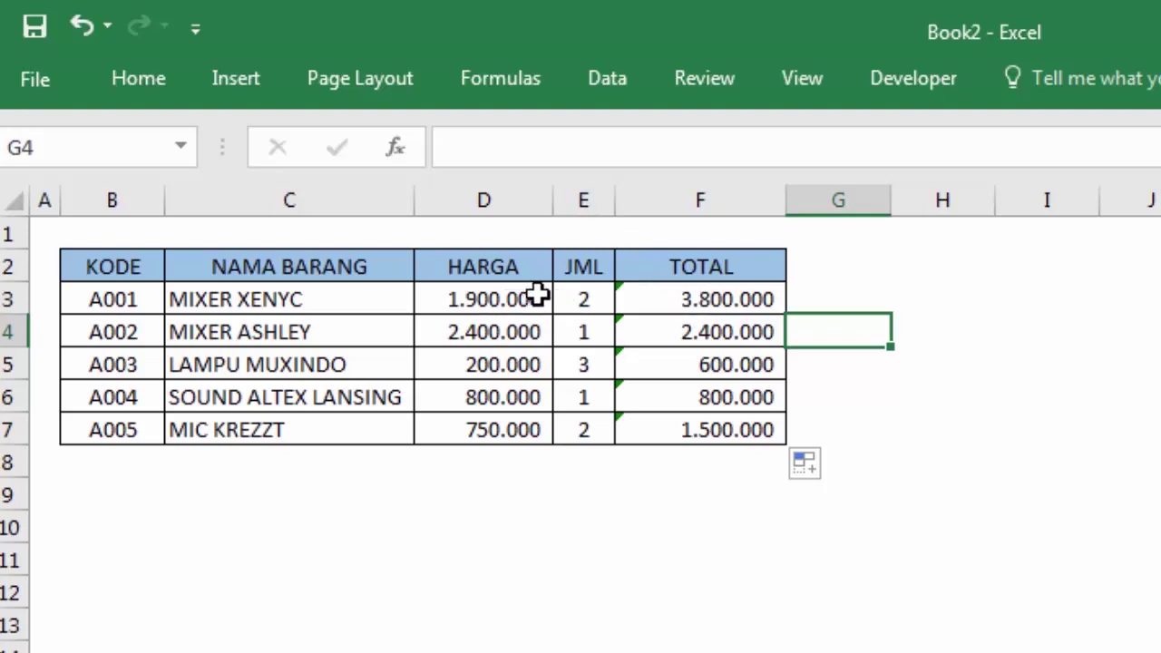
pyautogui.moveTo(500, 300); pyautogui.dragTo(578, 425)
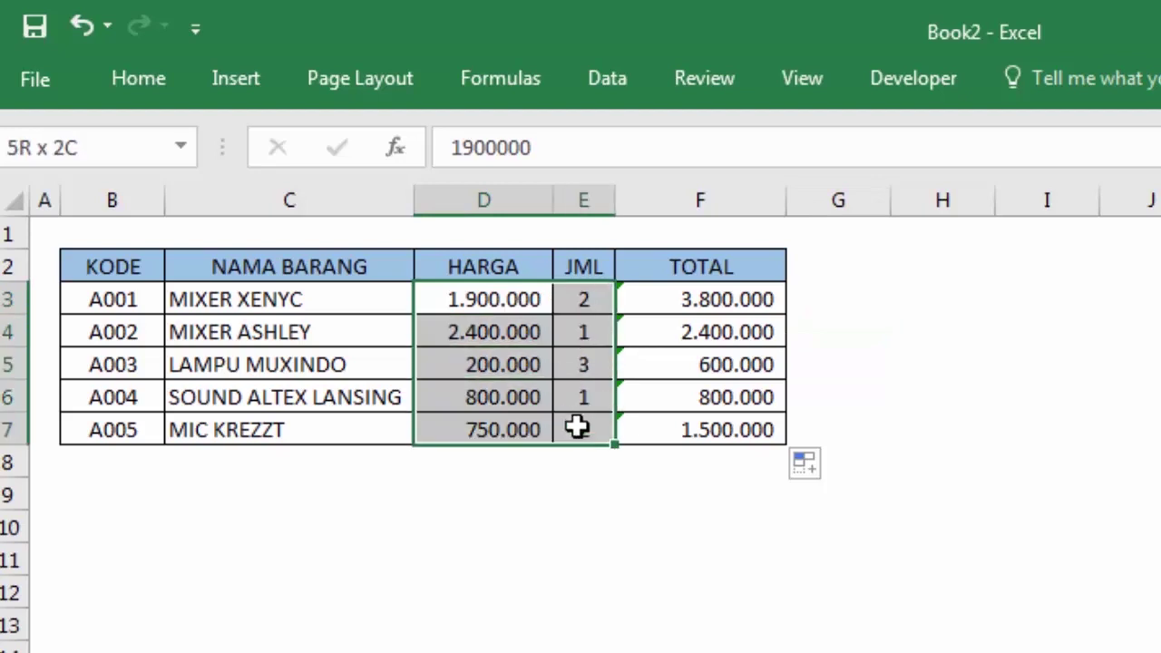
pyautogui.moveTo(578, 309); pyautogui.dragTo(581, 432)
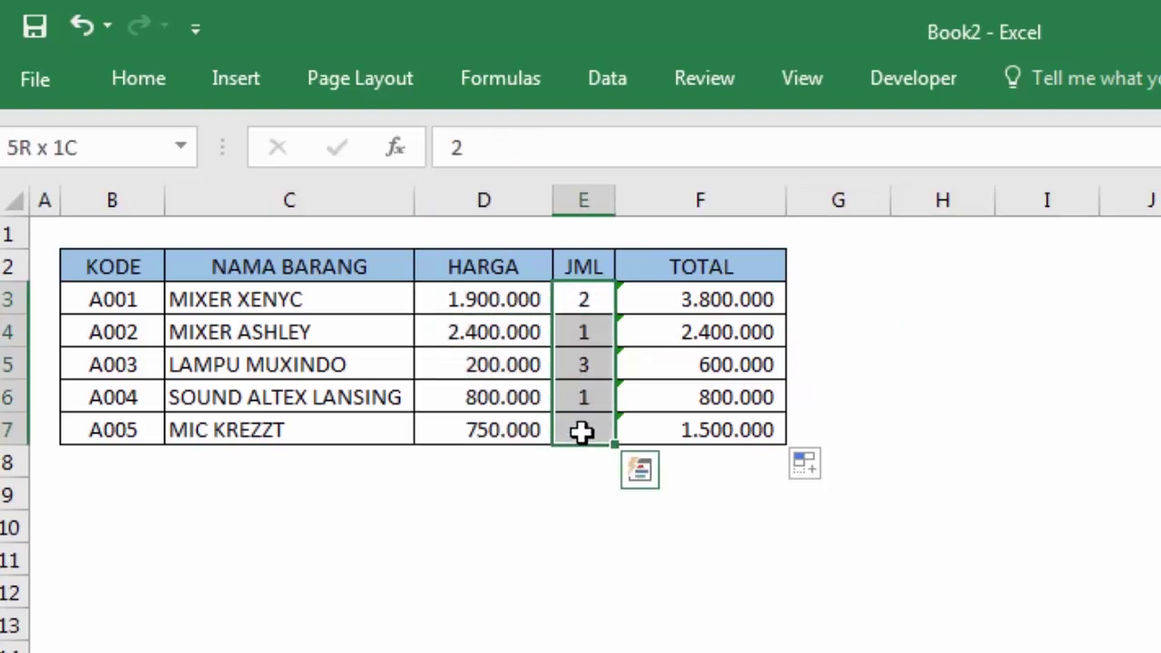
pyautogui.rightClick(574, 306)
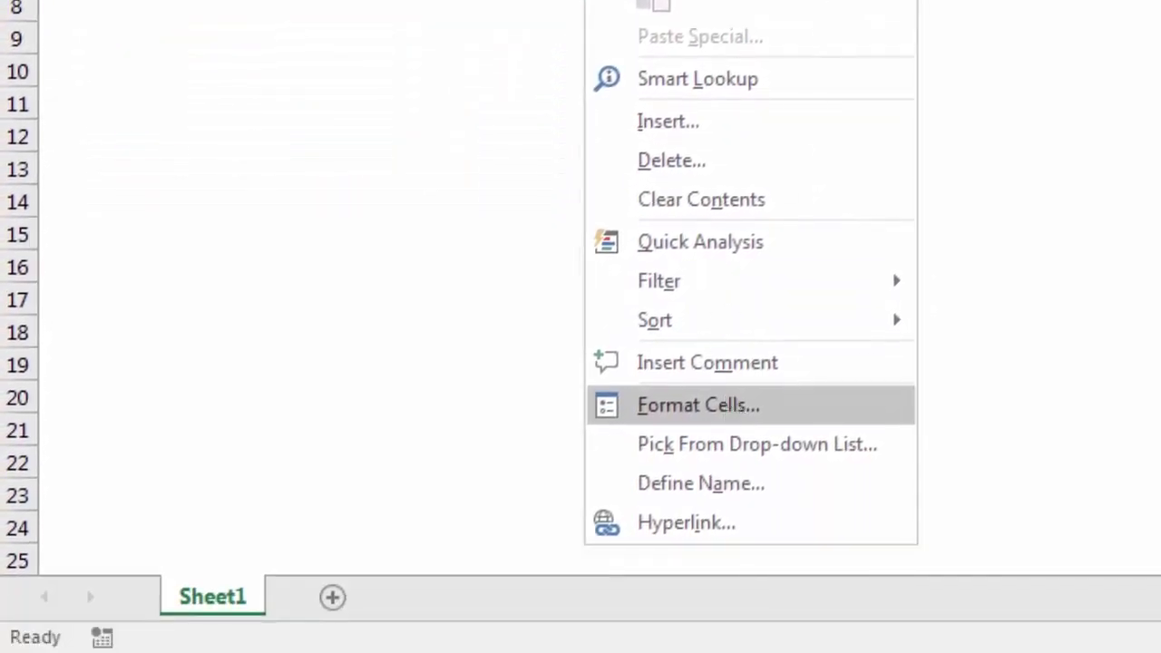
pyautogui.click(731, 599)
pyautogui.moveTo(803, 117); pyautogui.dragTo(849, 150)
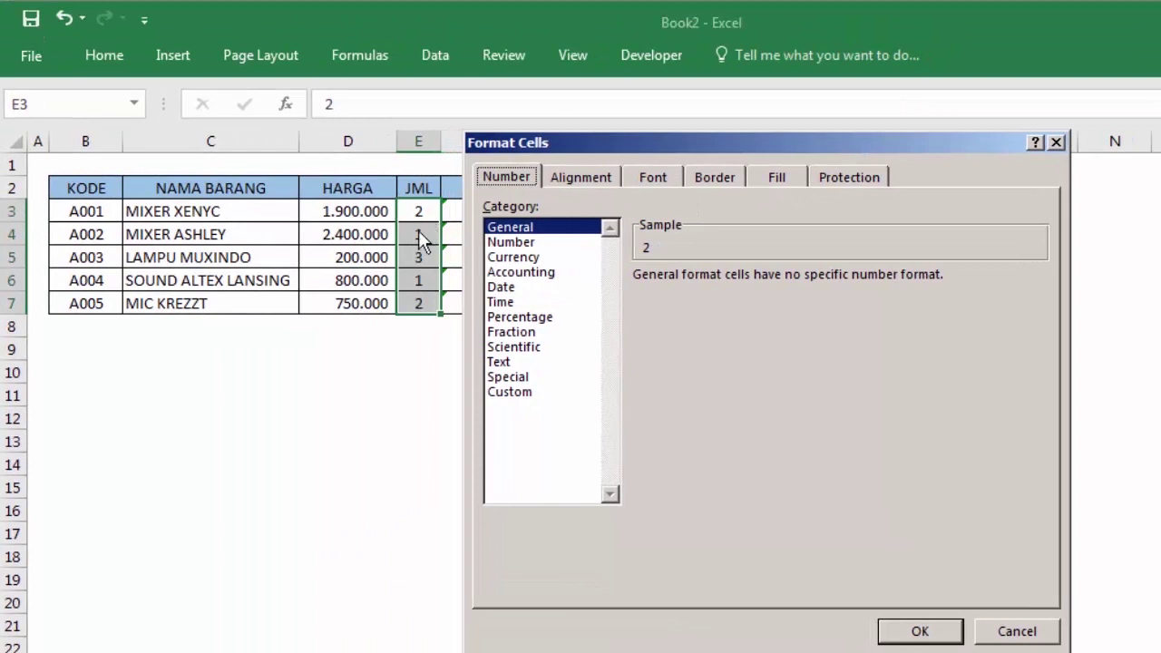
pyautogui.click(997, 617)
# - Select the whole worksheet and tick Locked on the Format Cells Protection tab
pyautogui.click(746, 533)
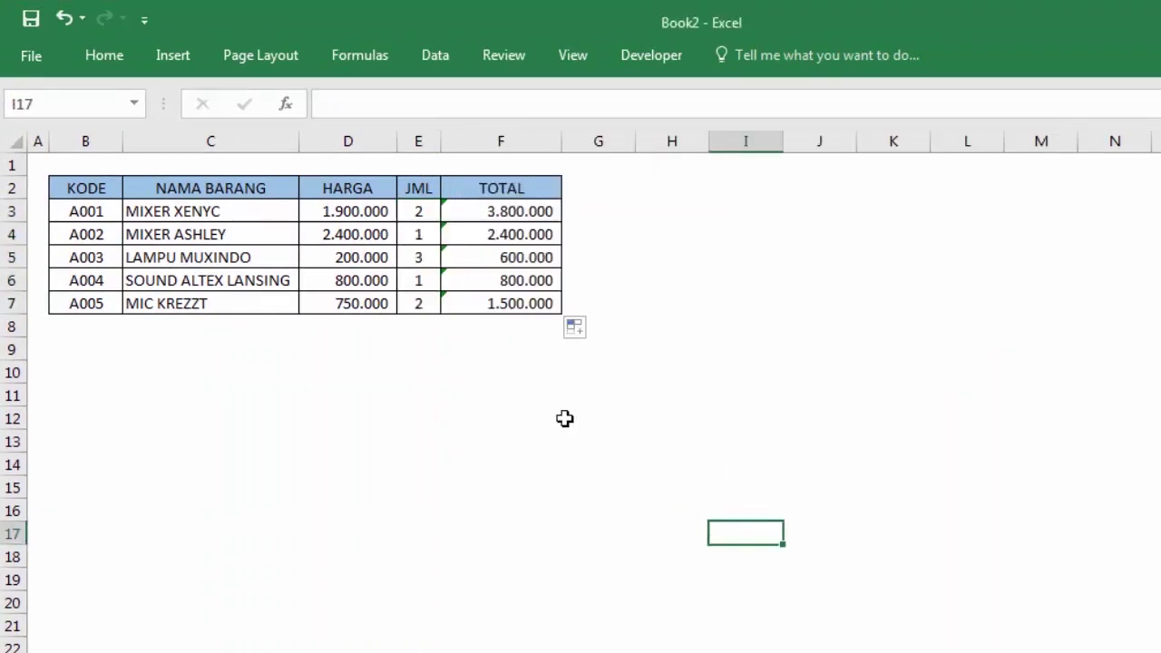
pyautogui.click(757, 228)
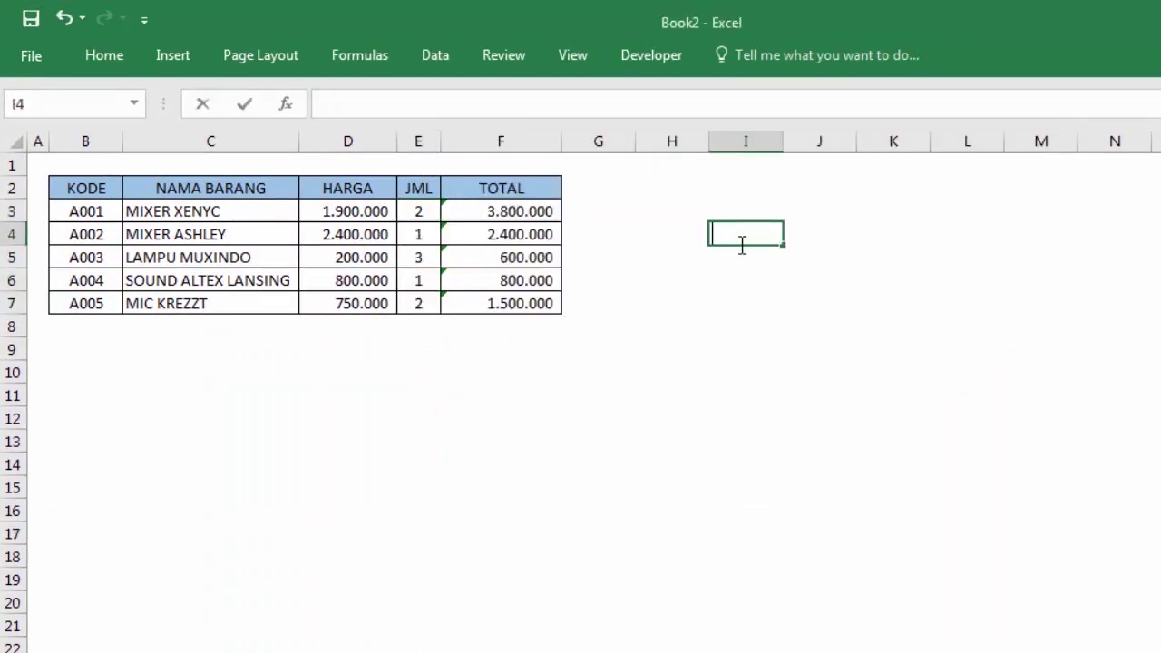
pyautogui.click(753, 317)
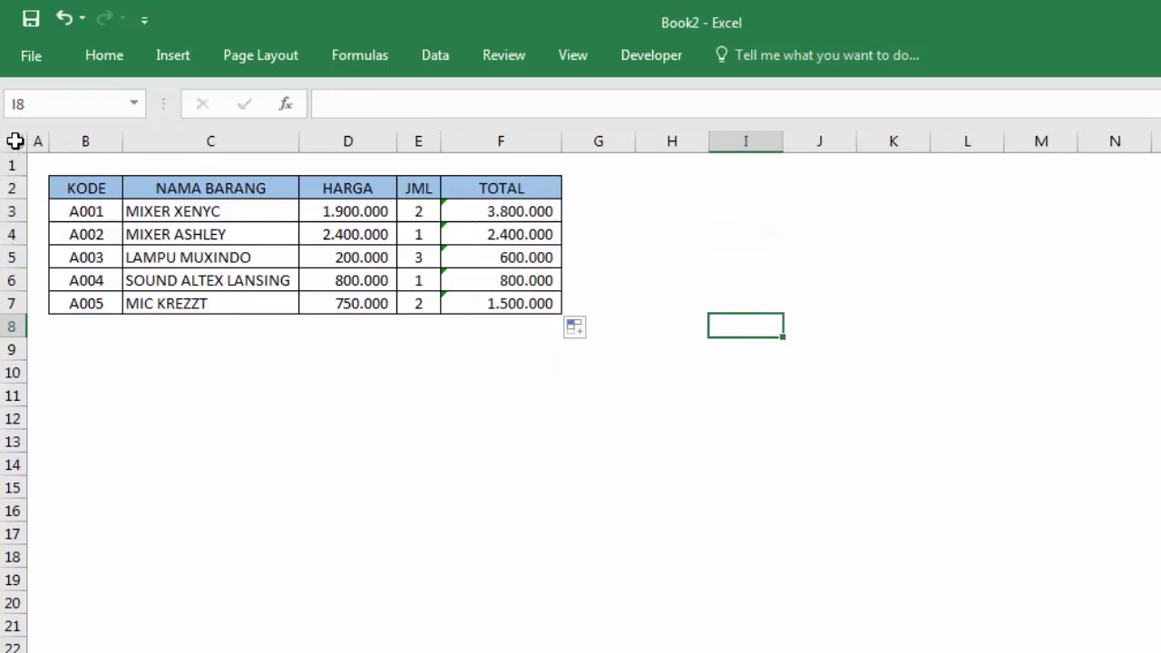
pyautogui.click(20, 140)
pyautogui.rightClick(598, 178)
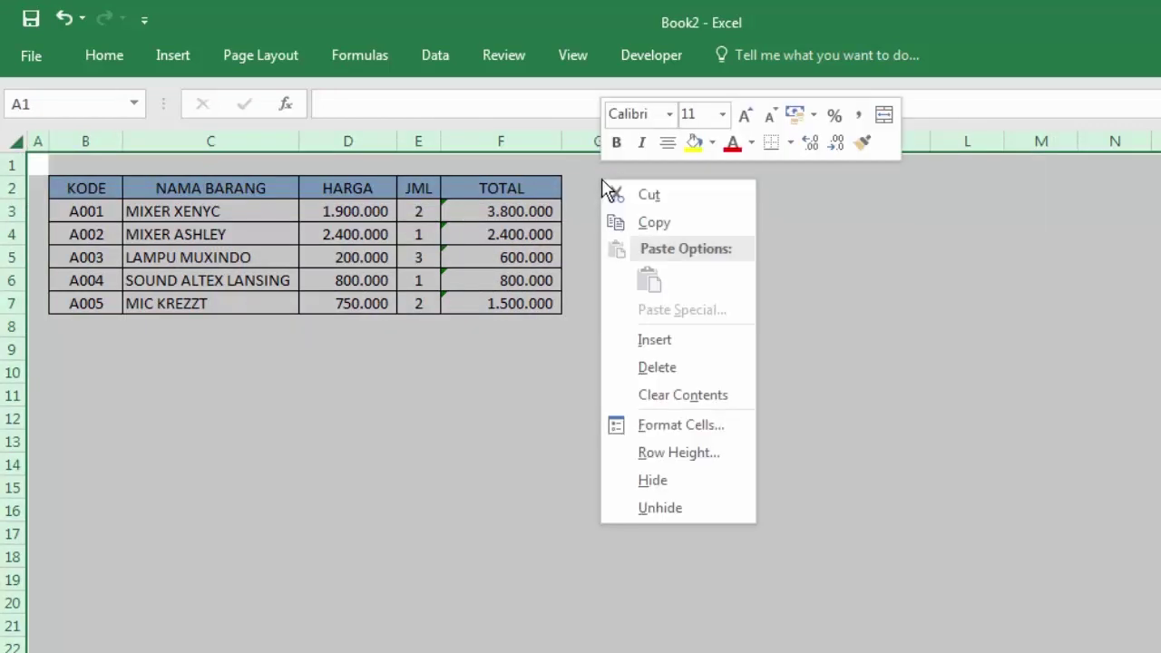
pyautogui.click(693, 426)
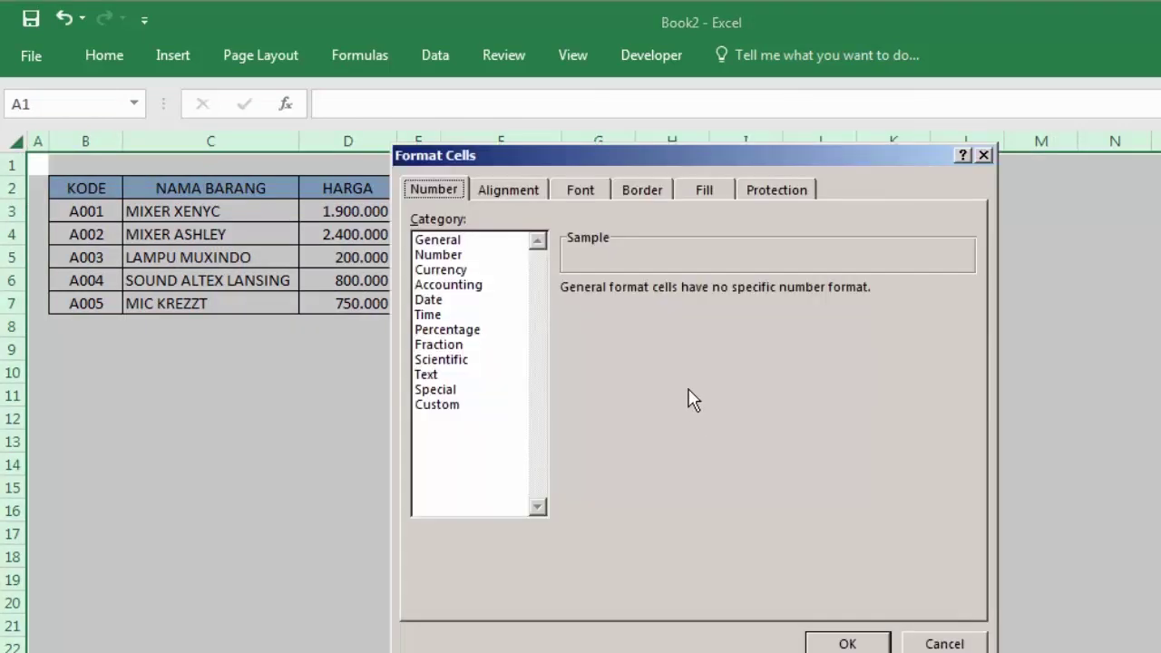
pyautogui.click(769, 192)
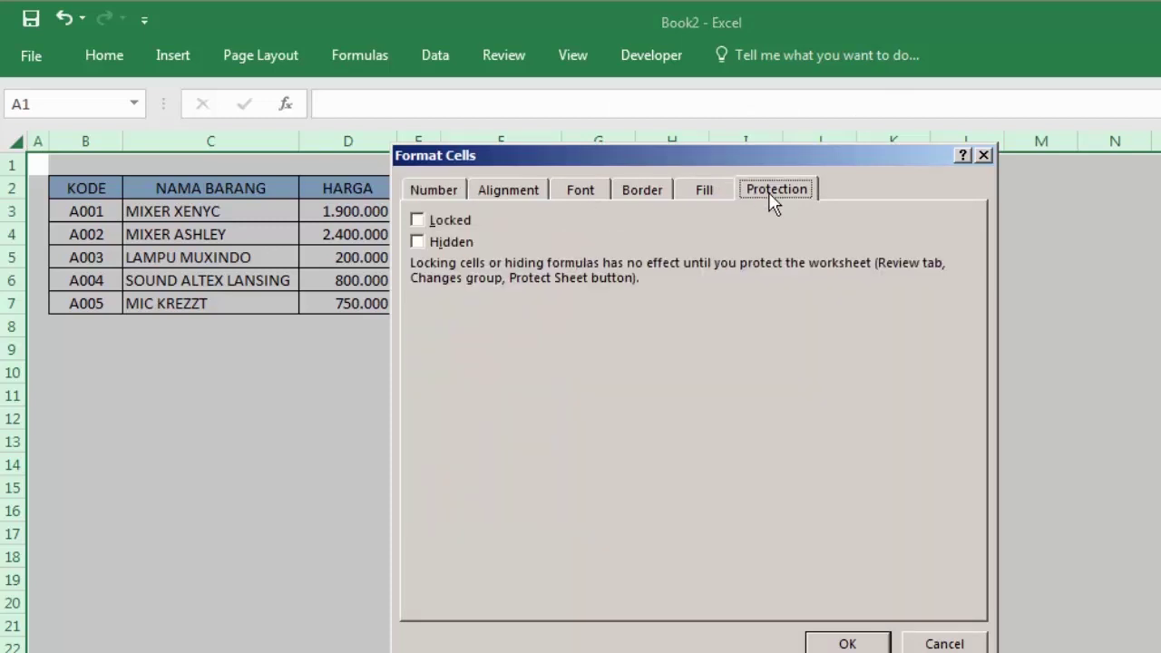
pyautogui.moveTo(676, 168); pyautogui.dragTo(821, 180)
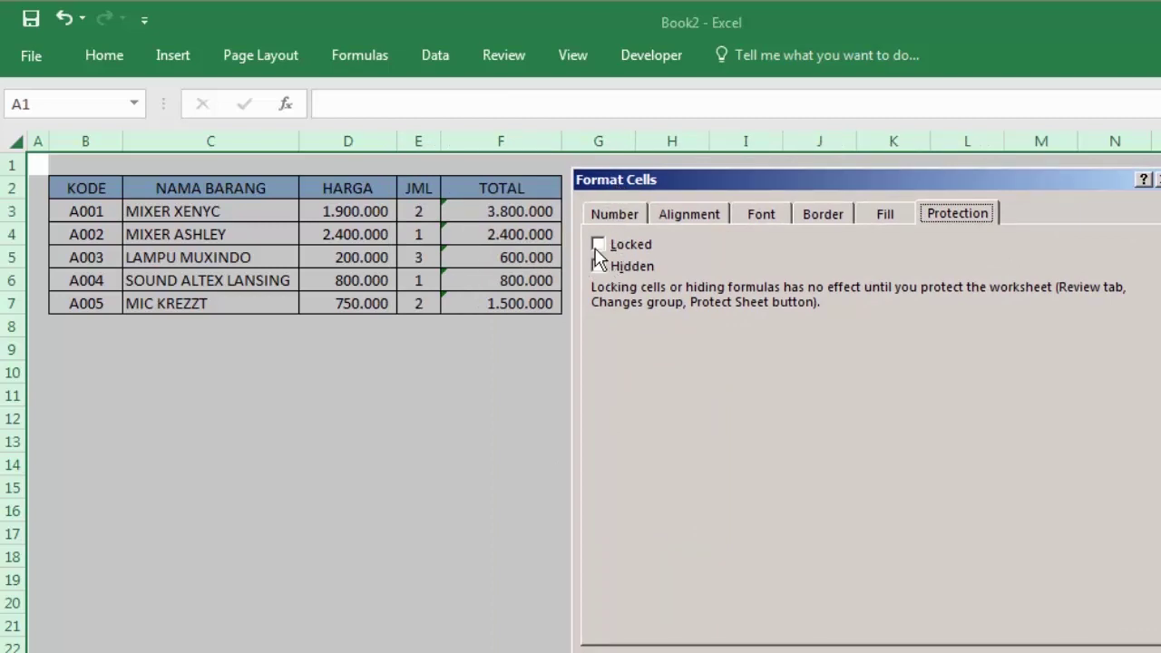
pyautogui.click(597, 245)
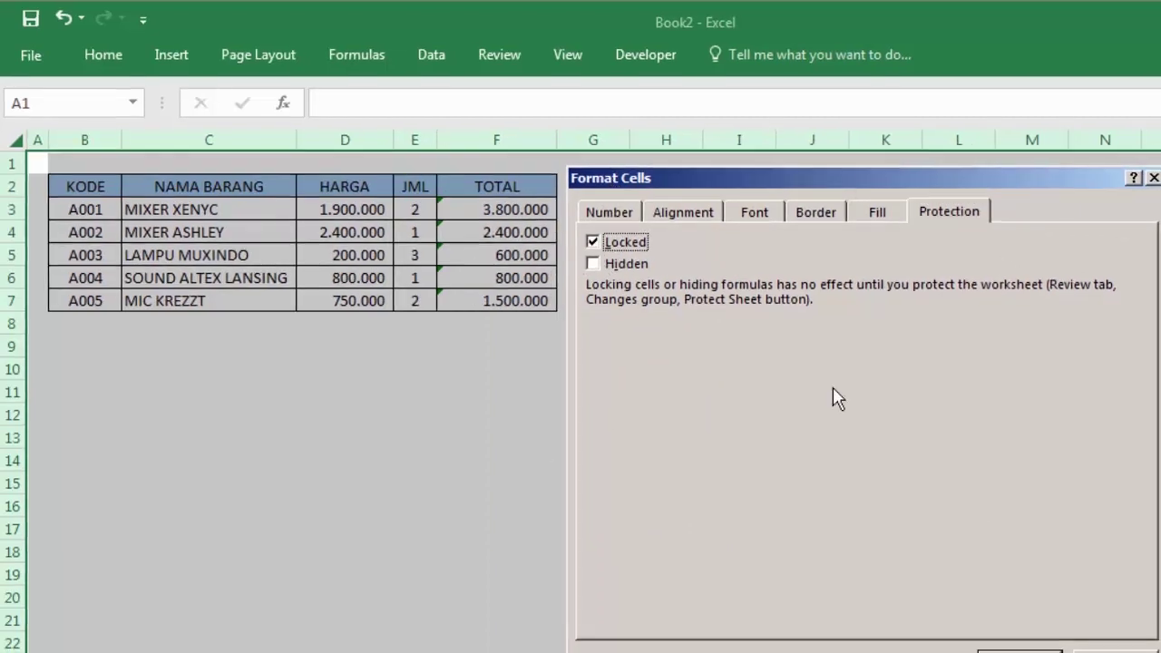
pyautogui.click(939, 612)
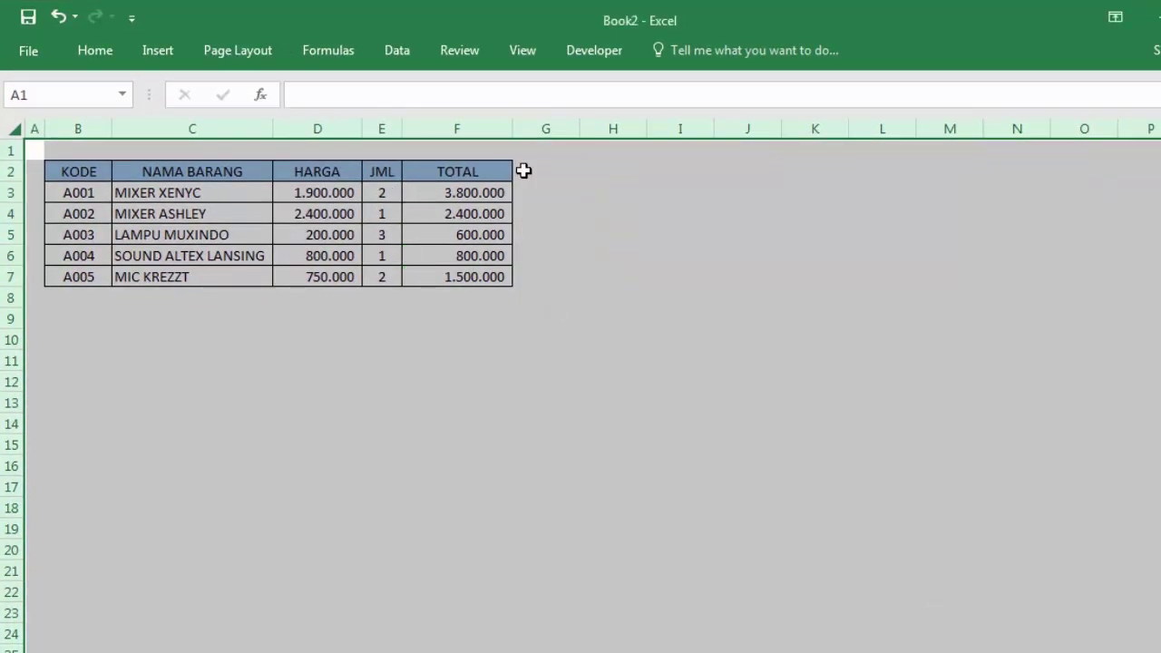
# - Untick Locked in Format Cells Protection for the table data B3:F7
pyautogui.click(83, 321)
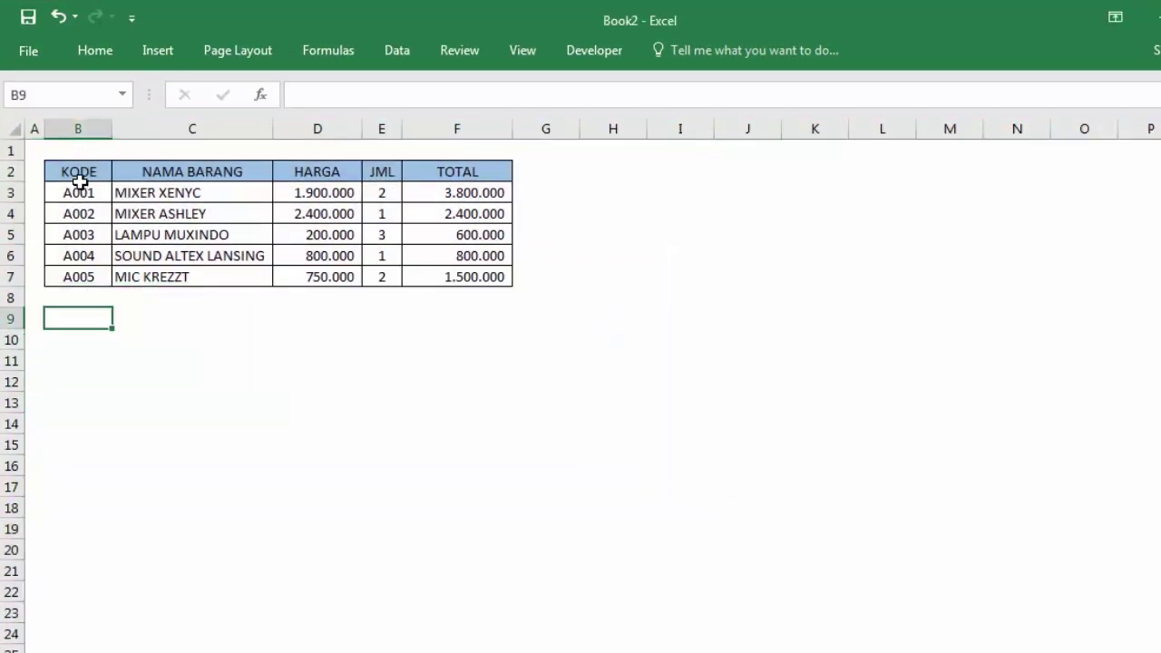
pyautogui.moveTo(78, 191); pyautogui.dragTo(466, 277)
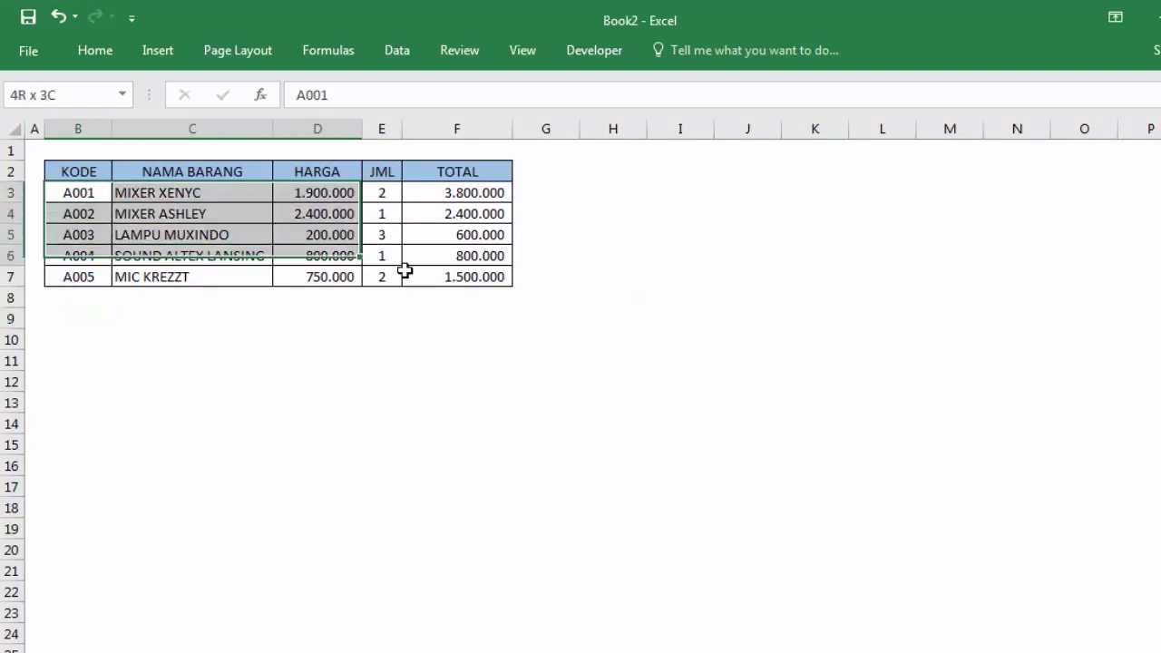
pyautogui.rightClick(369, 210)
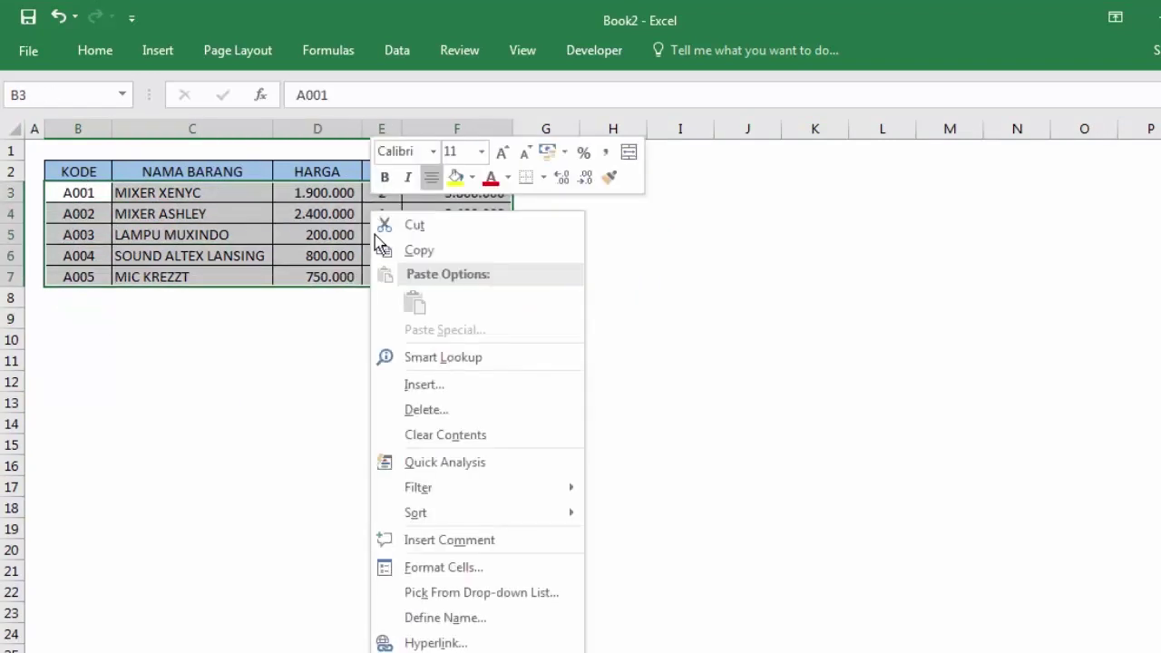
pyautogui.click(442, 566)
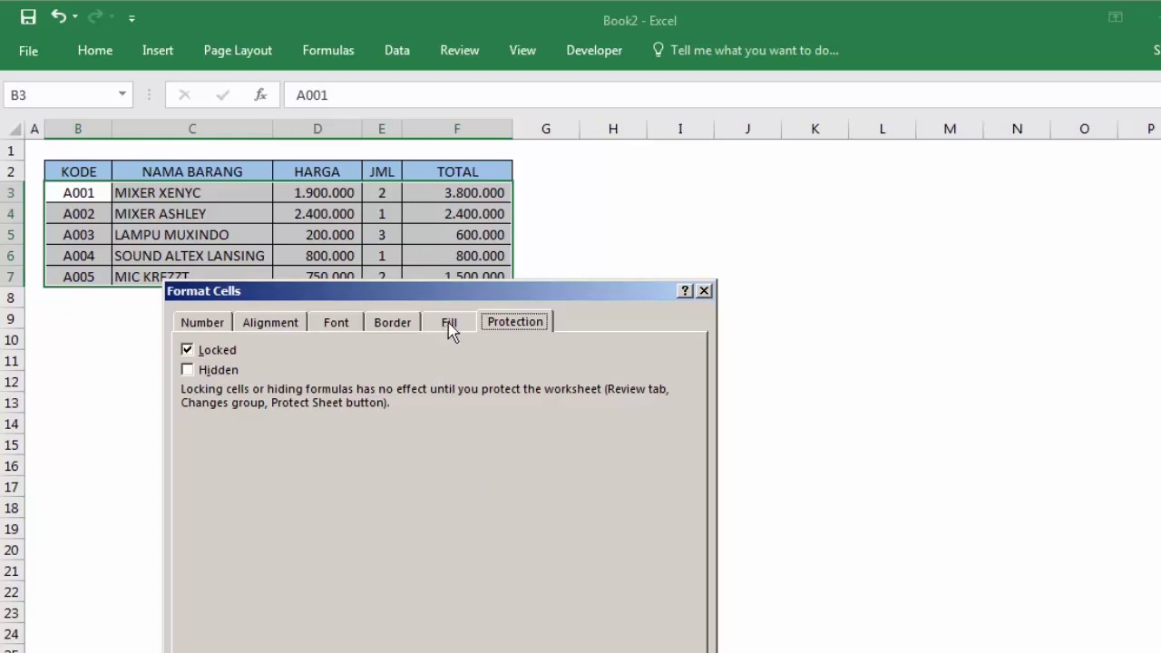
pyautogui.moveTo(422, 299); pyautogui.dragTo(720, 165)
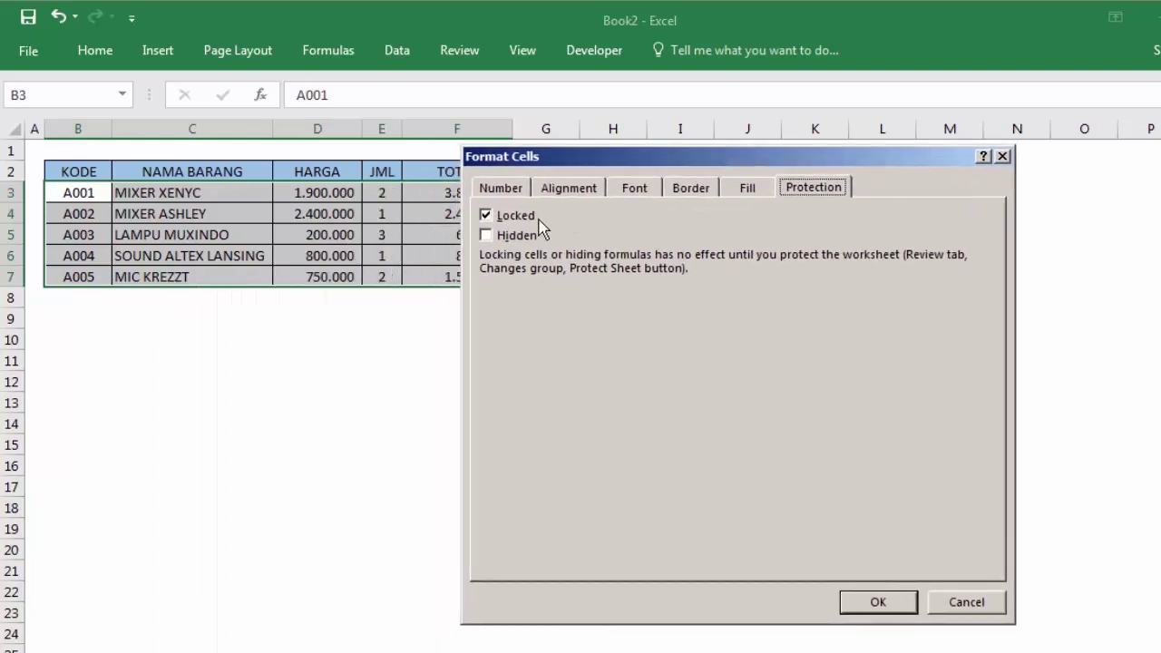
pyautogui.click(487, 218)
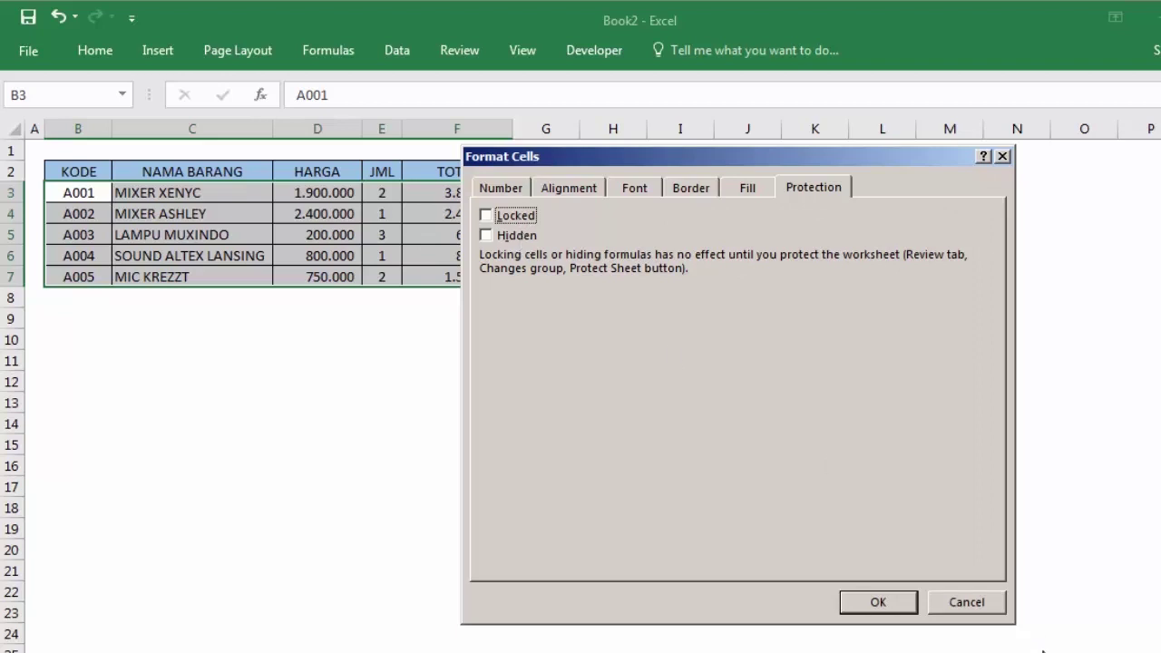
pyautogui.click(878, 603)
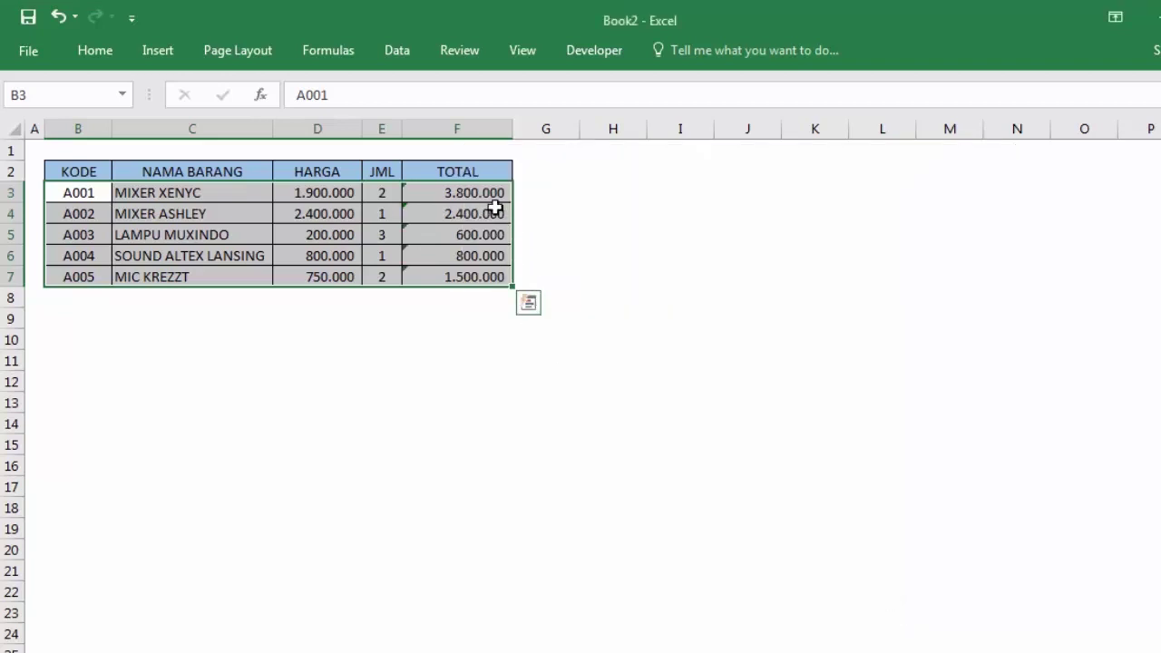
pyautogui.moveTo(491, 194); pyautogui.dragTo(493, 274)
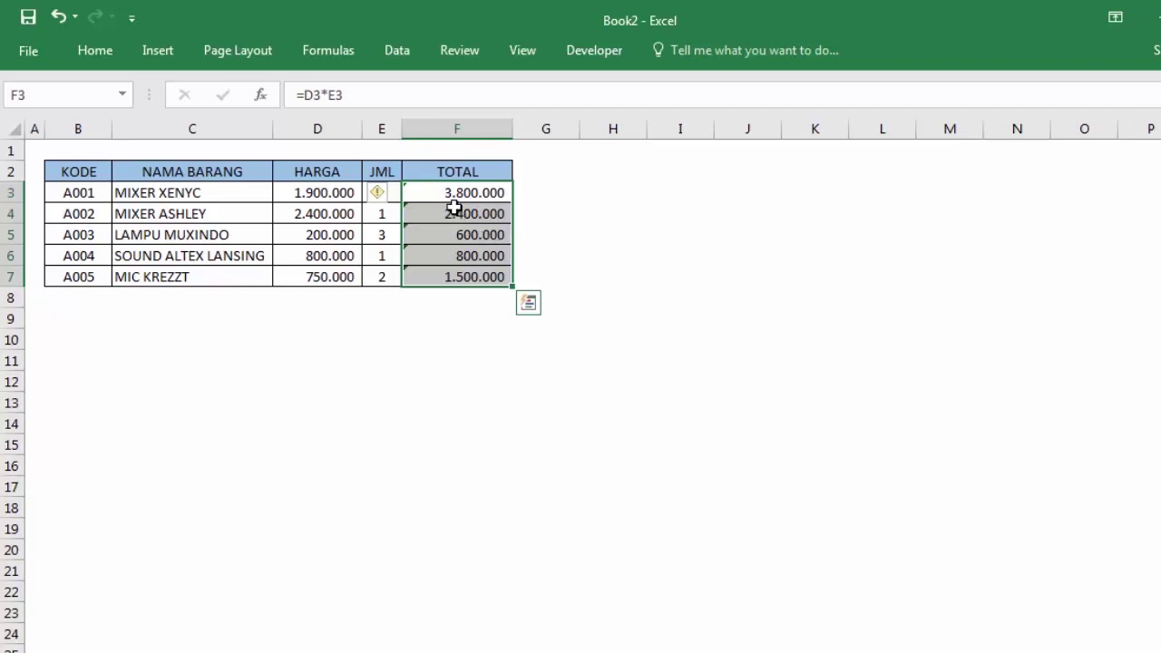
# - Tick Hidden in Format Cells Protection for the TOTAL cells F3:F7
pyautogui.rightClick(454, 208)
pyautogui.click(532, 563)
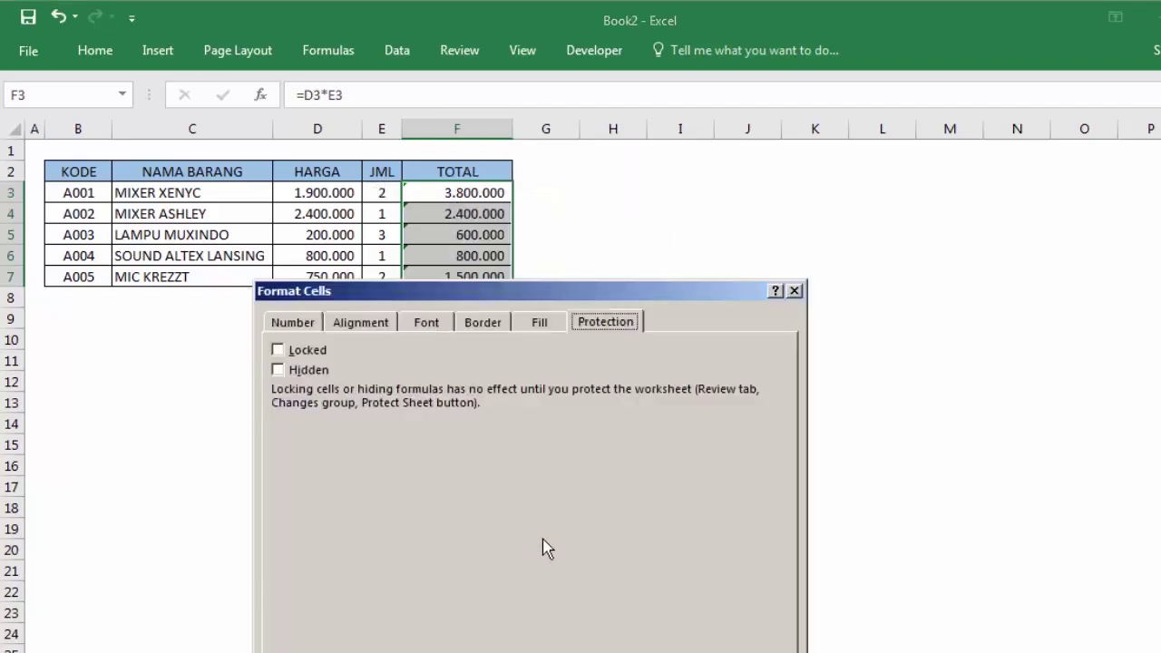
pyautogui.moveTo(571, 294); pyautogui.dragTo(843, 163)
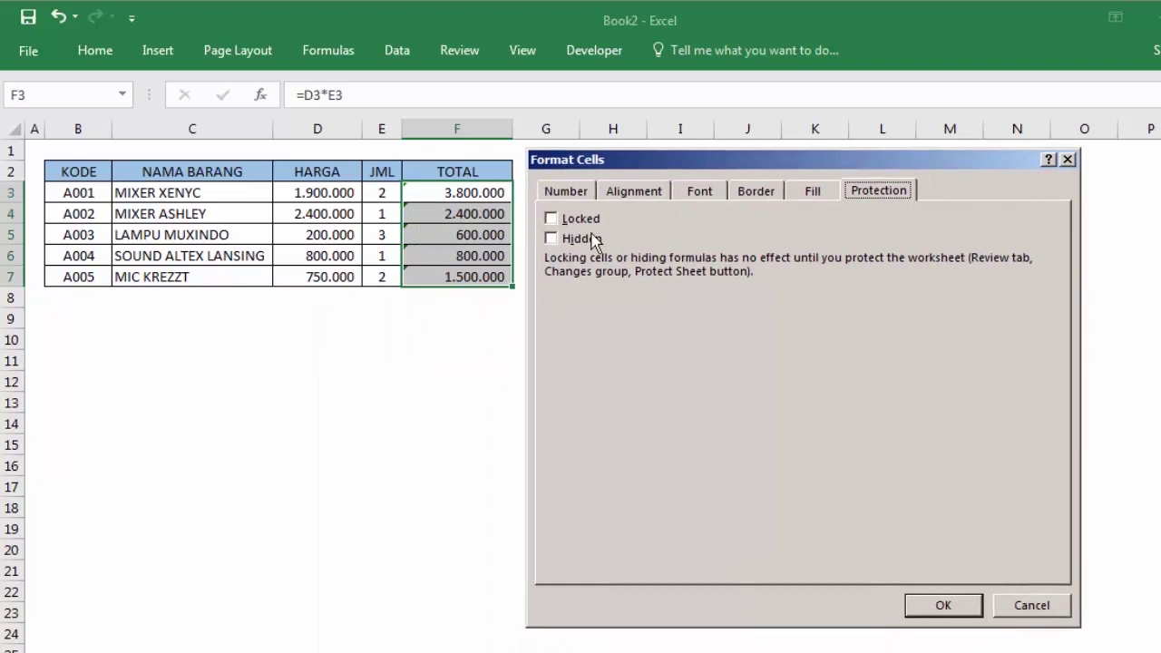
pyautogui.click(562, 252)
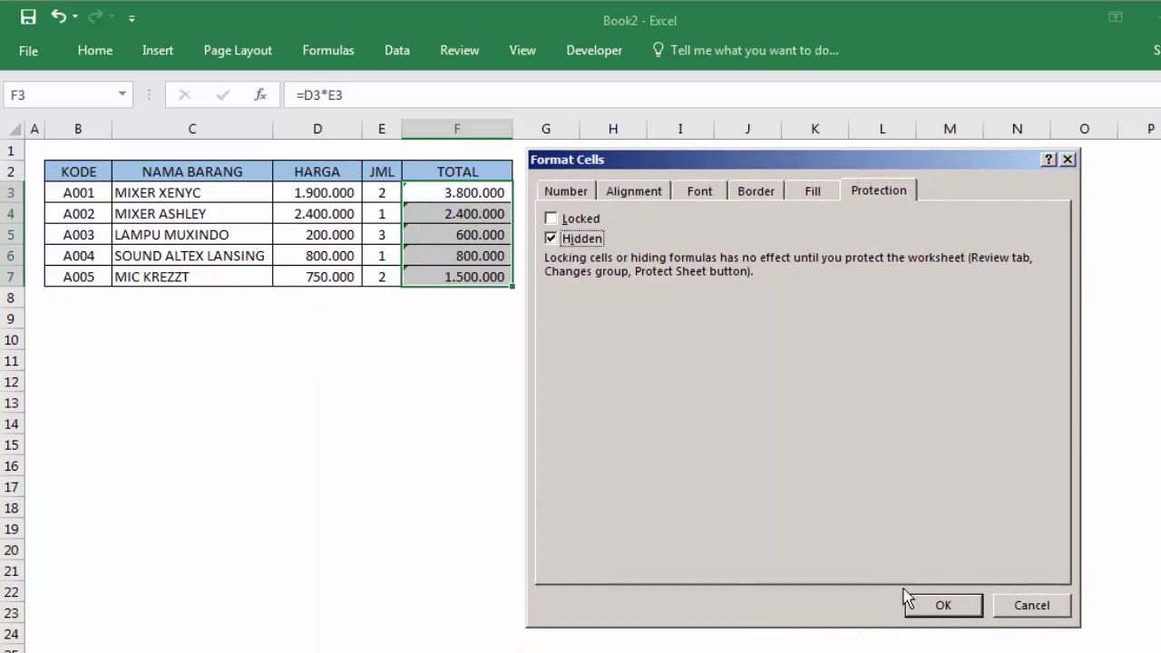
pyautogui.click(943, 605)
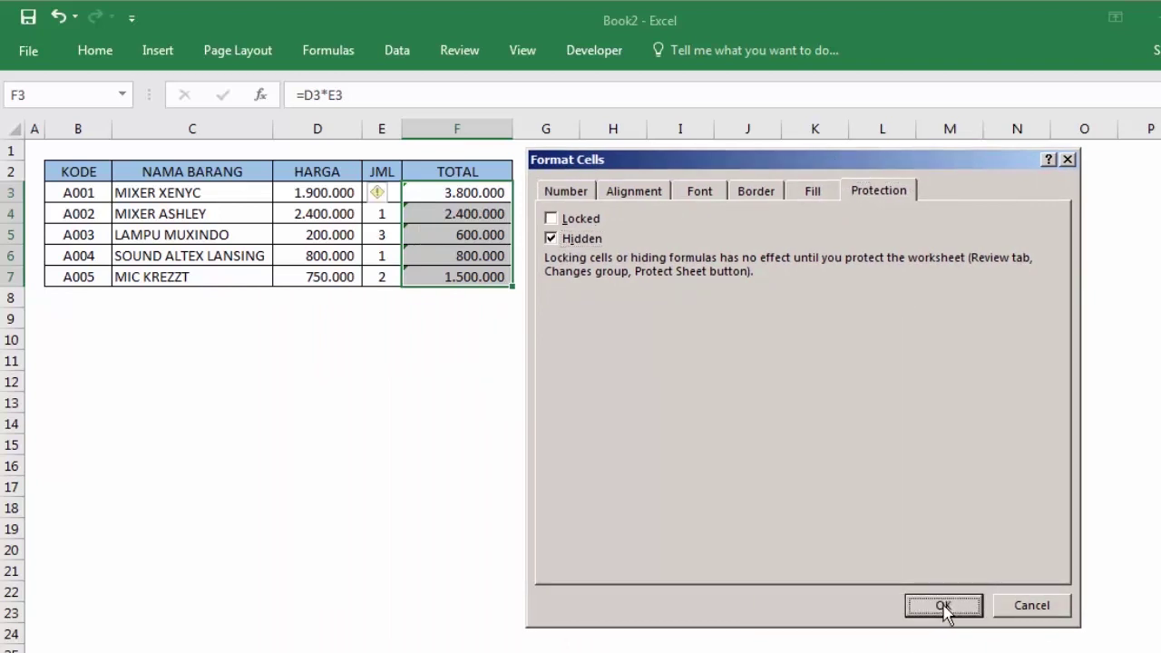
pyautogui.click(682, 294)
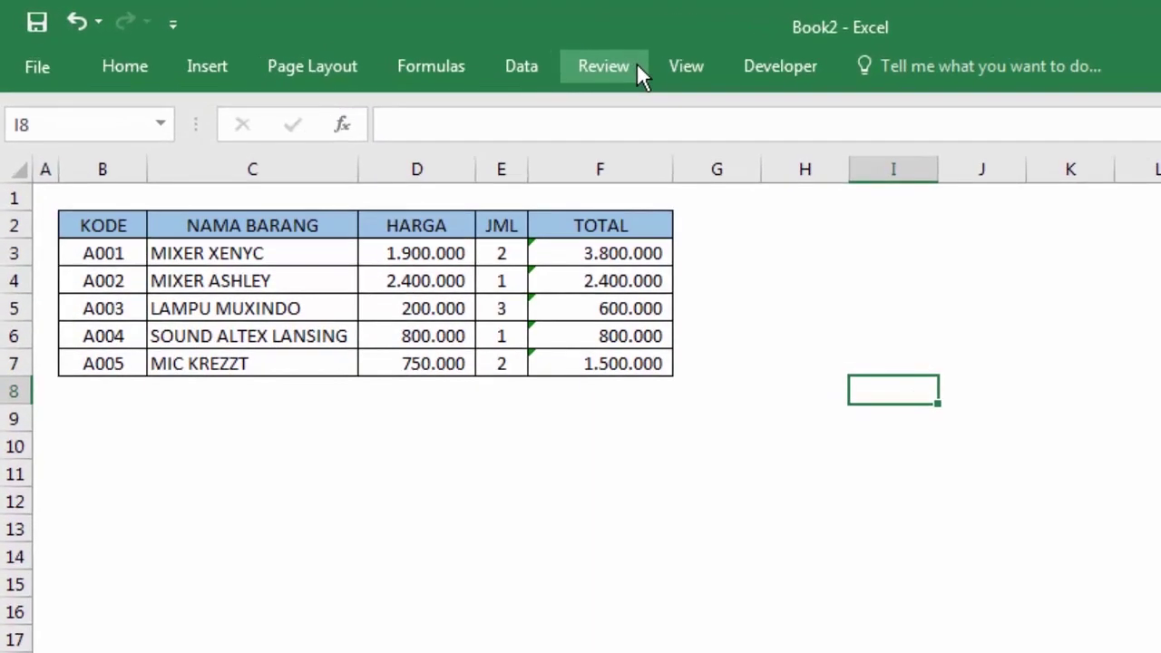
# - Protect the sheet via Review > Protect Sheet, allowing selection of locked and unlocked cells
pyautogui.click(638, 68)
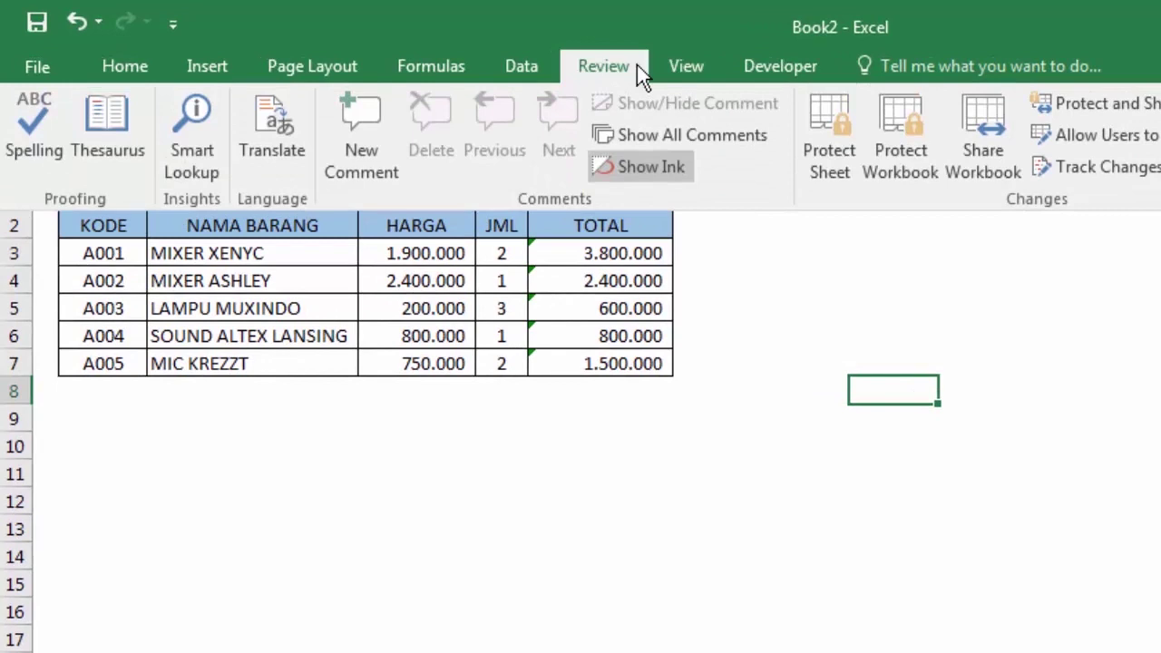
pyautogui.click(827, 149)
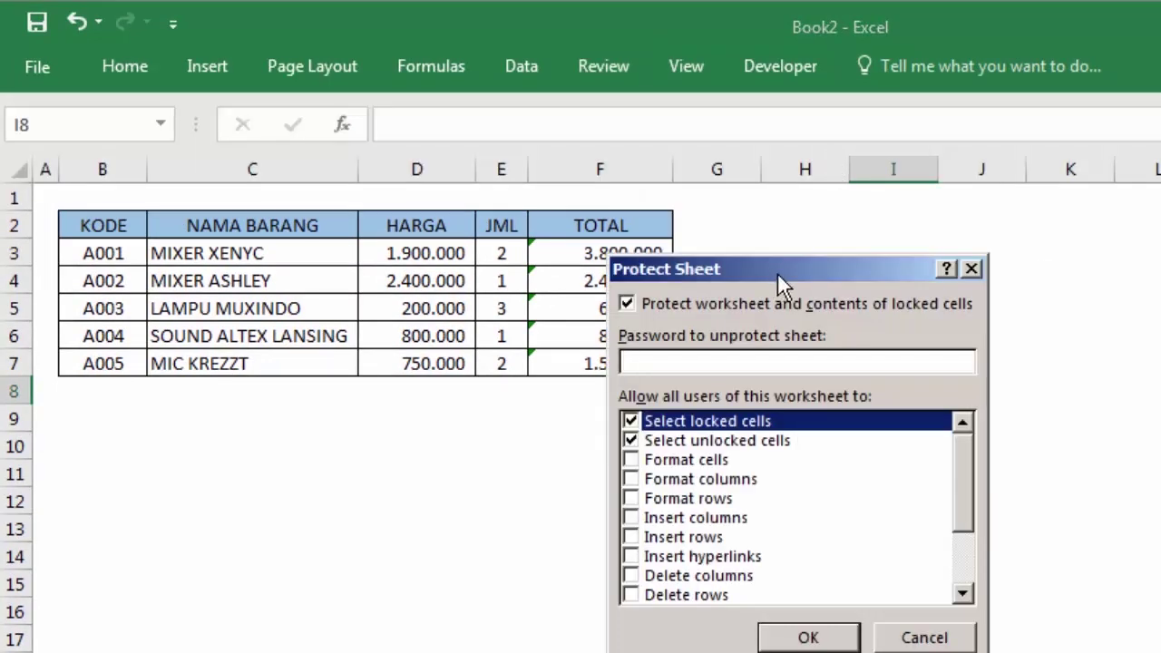
pyautogui.moveTo(758, 276); pyautogui.dragTo(849, 233)
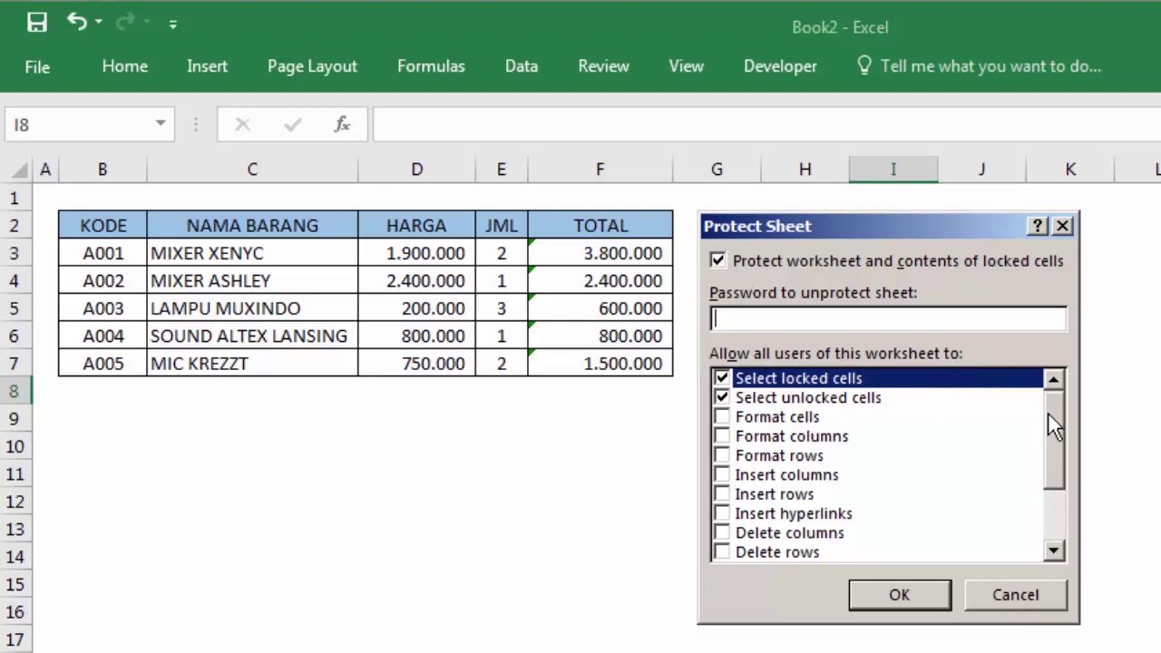
pyautogui.moveTo(1048, 412)
pyautogui.mouseDown()
pyautogui.moveTo(1046, 451)
pyautogui.moveTo(1067, 394)
pyautogui.mouseUp()
pyautogui.click(893, 596)
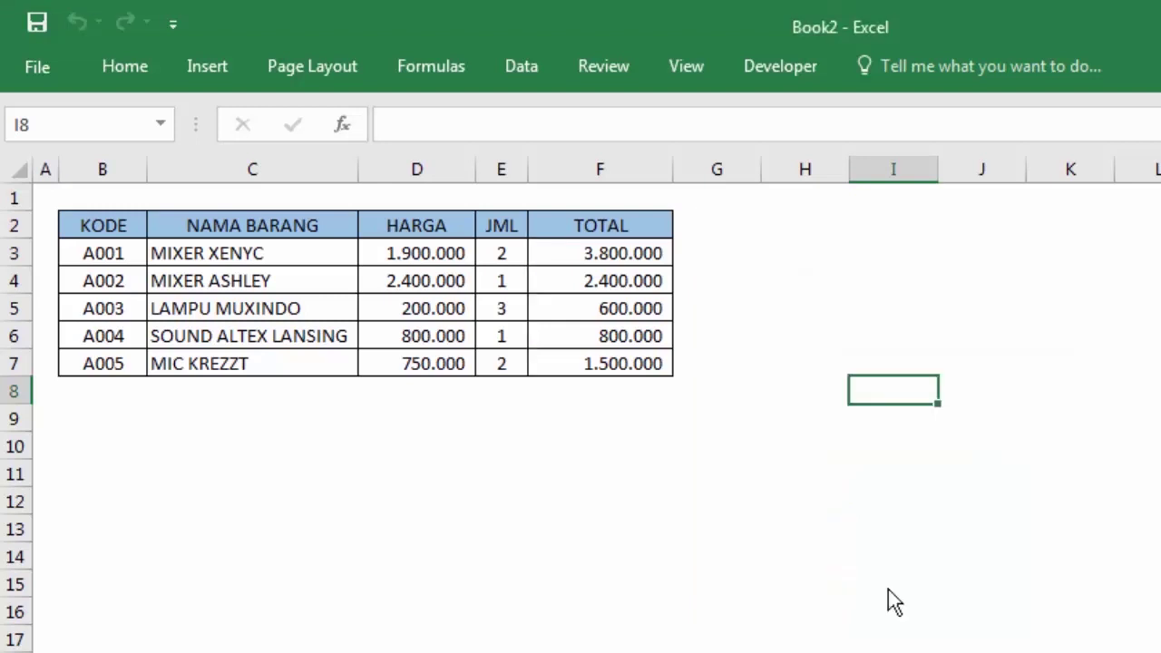
# - Click through codes, names, prices and quantities, confirming F3's total formula is hidden
pyautogui.click(844, 520)
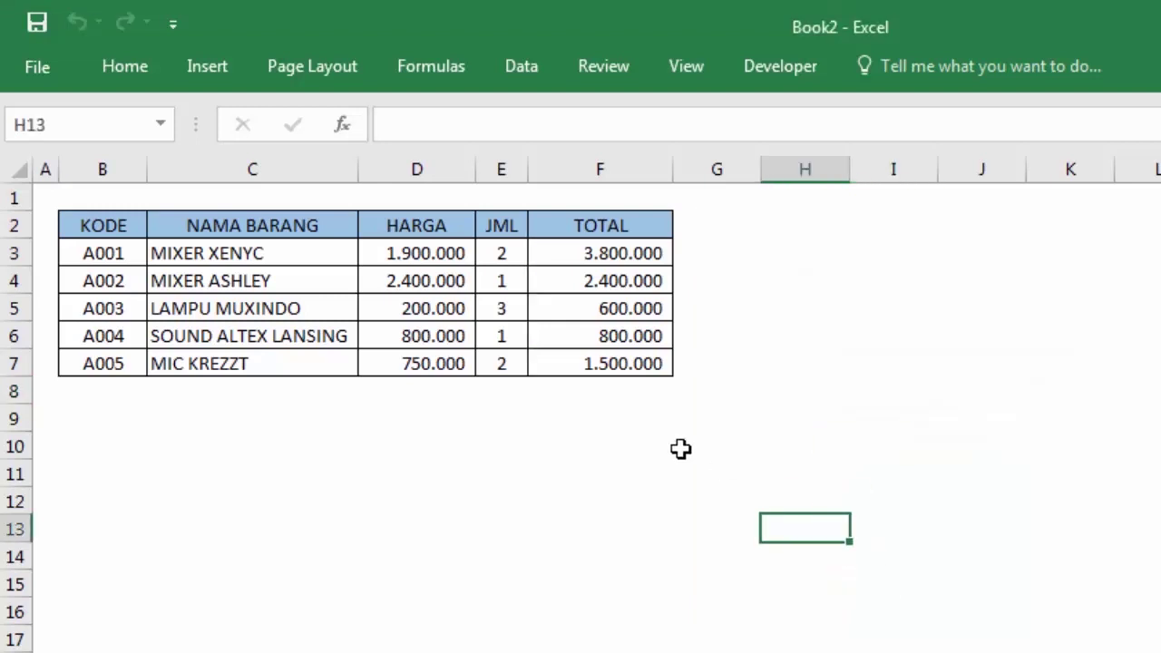
pyautogui.click(83, 259)
pyautogui.click(161, 285)
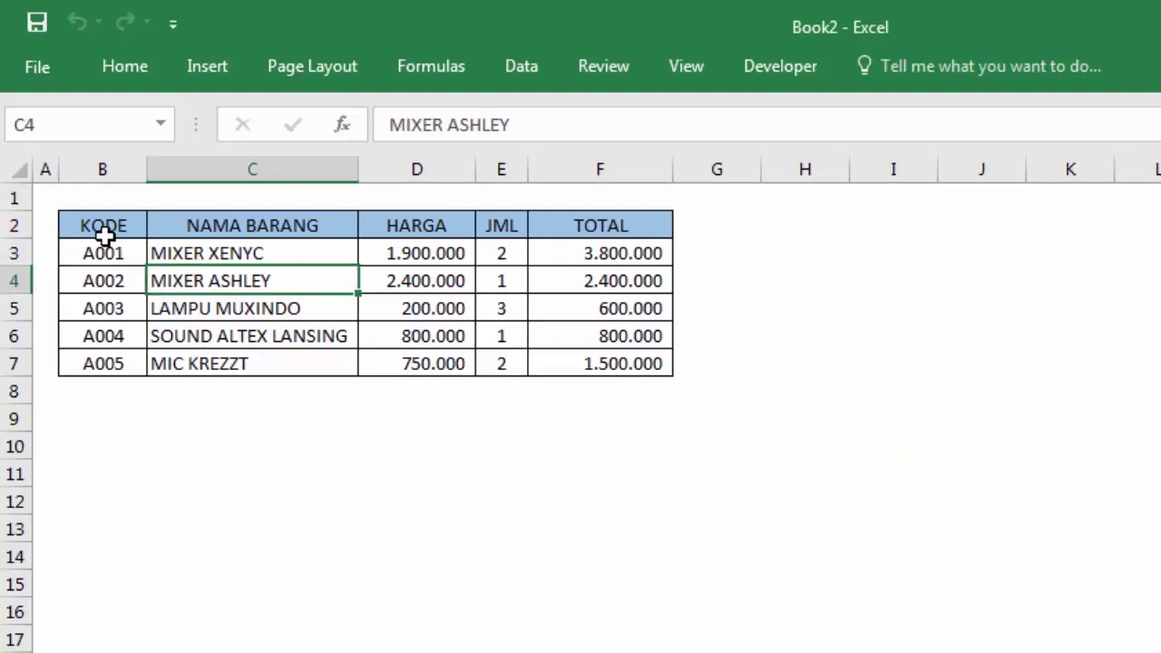
pyautogui.click(102, 228)
pyautogui.click(192, 255)
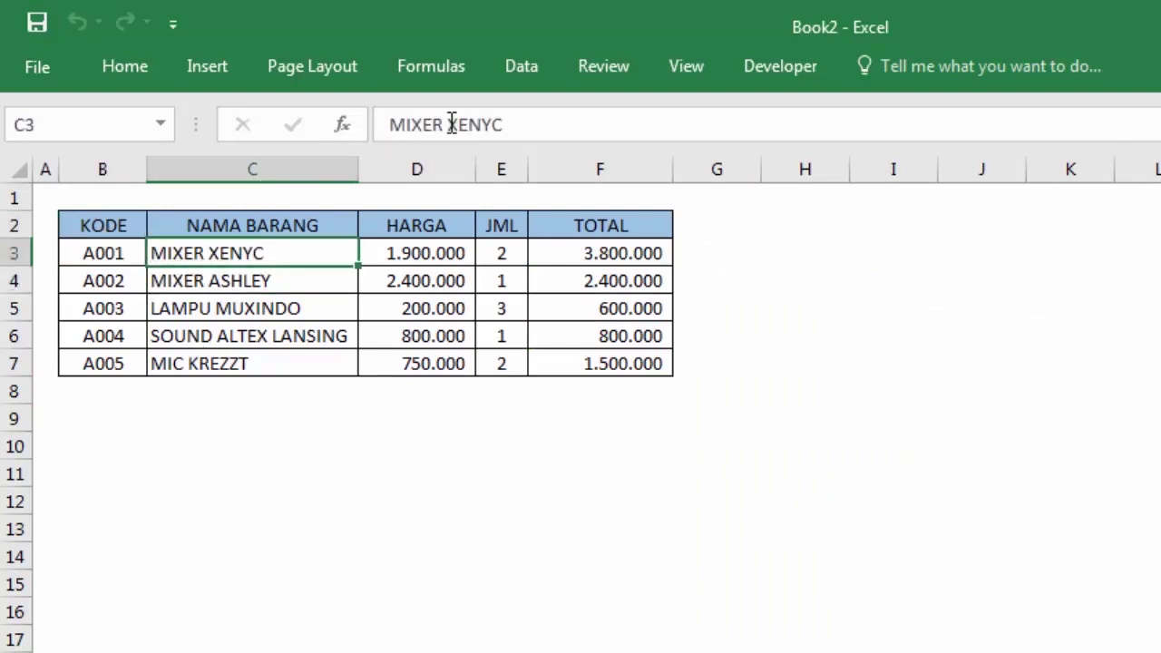
pyautogui.click(395, 257)
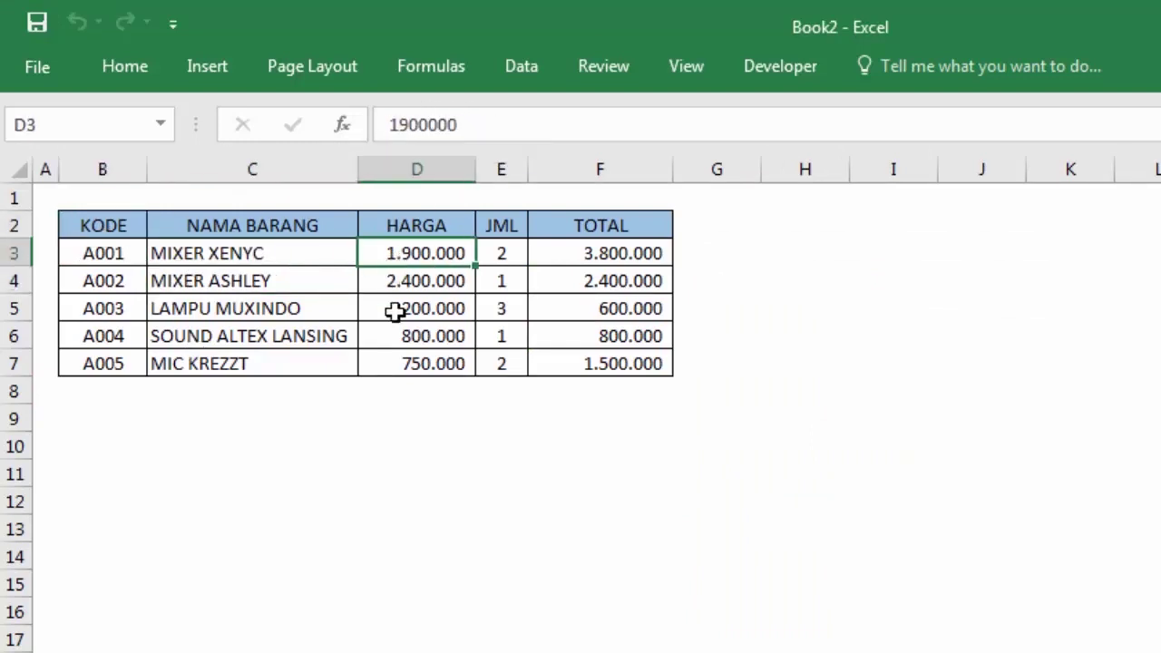
pyautogui.click(421, 307)
pyautogui.click(506, 283)
pyautogui.click(562, 253)
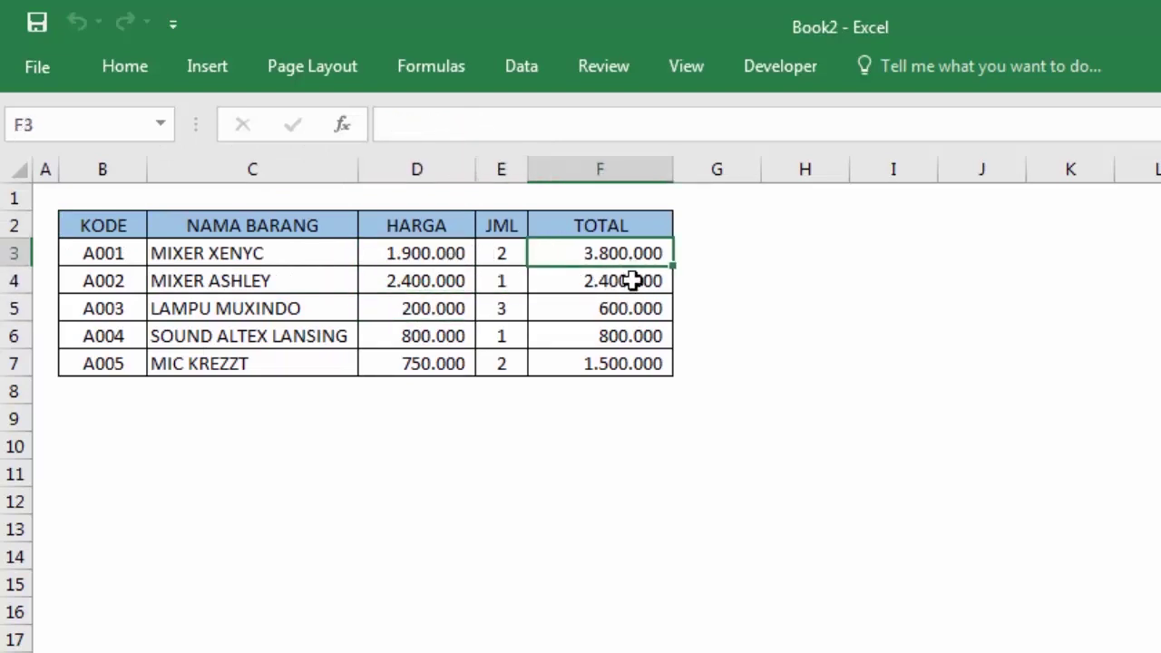
pyautogui.click(428, 258)
pyautogui.click(516, 251)
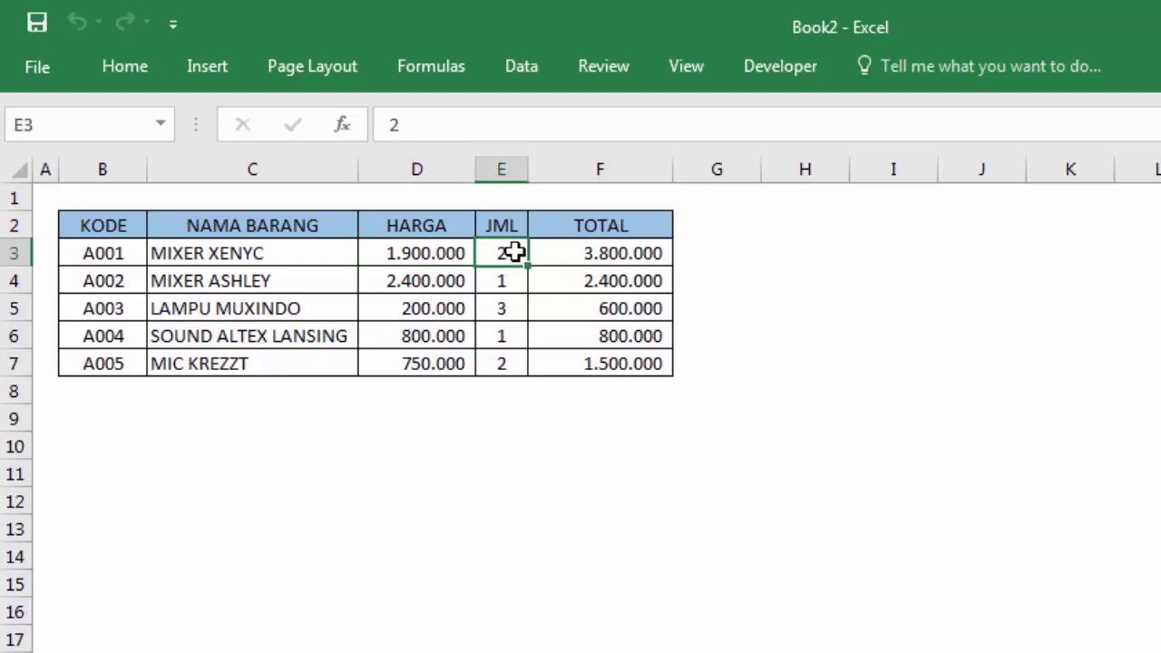
pyautogui.click(594, 253)
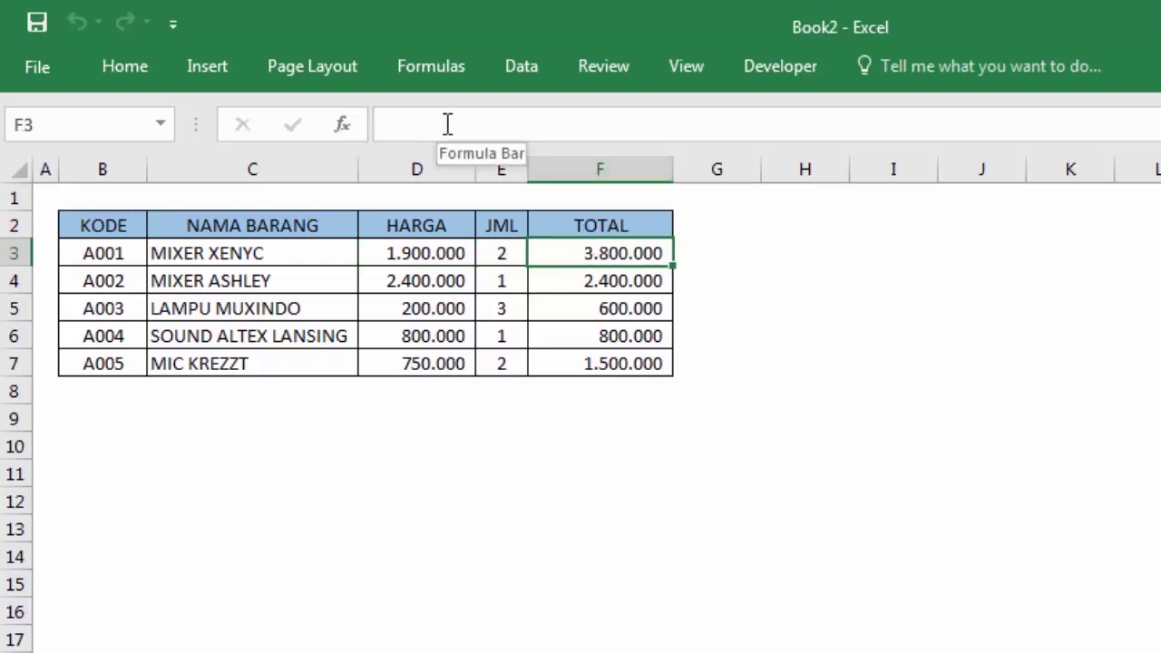
# - Check TOTAL cells F4–F7, then dismiss the protected-sheet warning after trying to edit
pyautogui.click(597, 285)
pyautogui.click(591, 308)
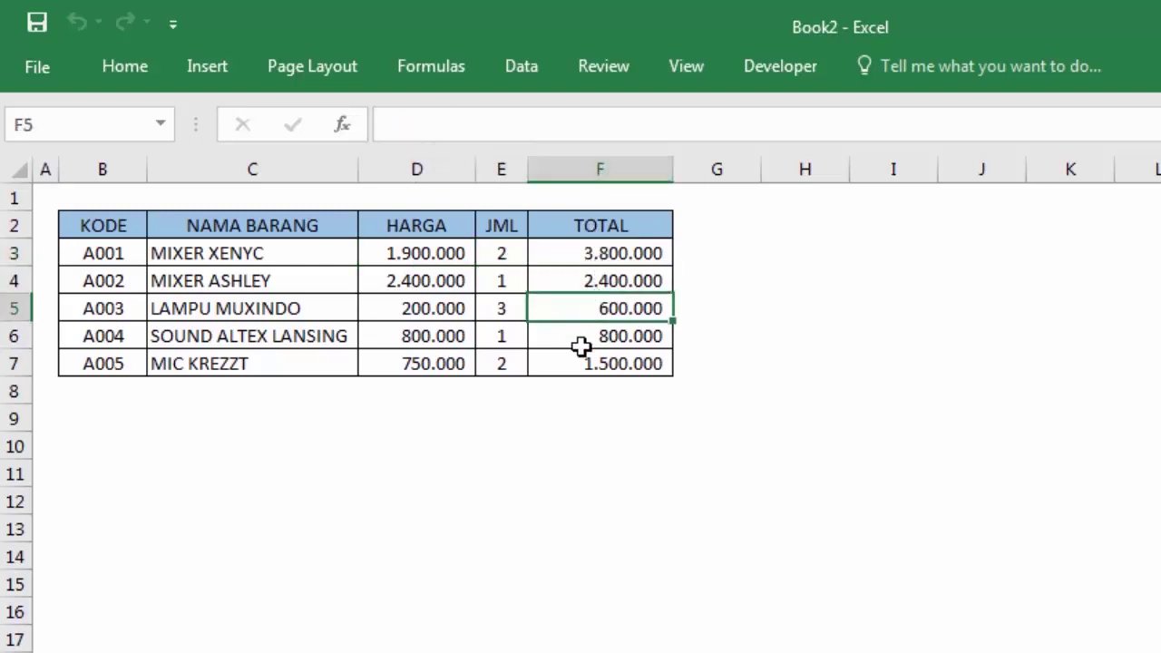
pyautogui.click(580, 362)
pyautogui.click(560, 421)
pyautogui.click(510, 506)
pyautogui.doubleClick(510, 506)
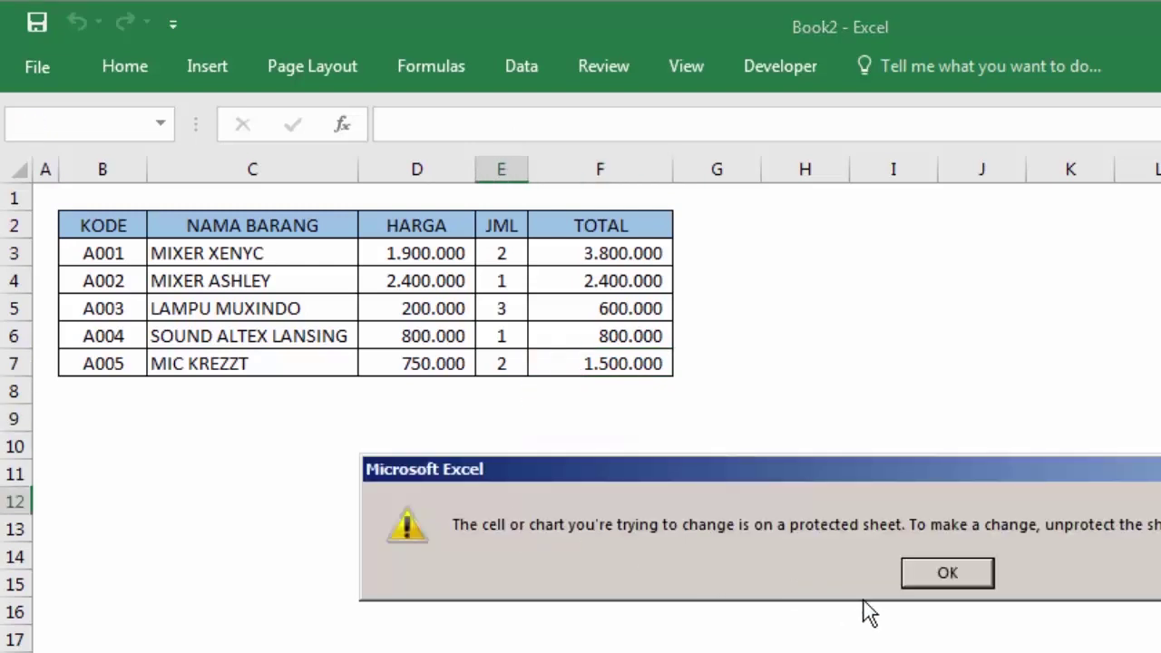
pyautogui.click(937, 581)
# - Test the product name cells and the quantities in E5 and E7
pyautogui.click(306, 254)
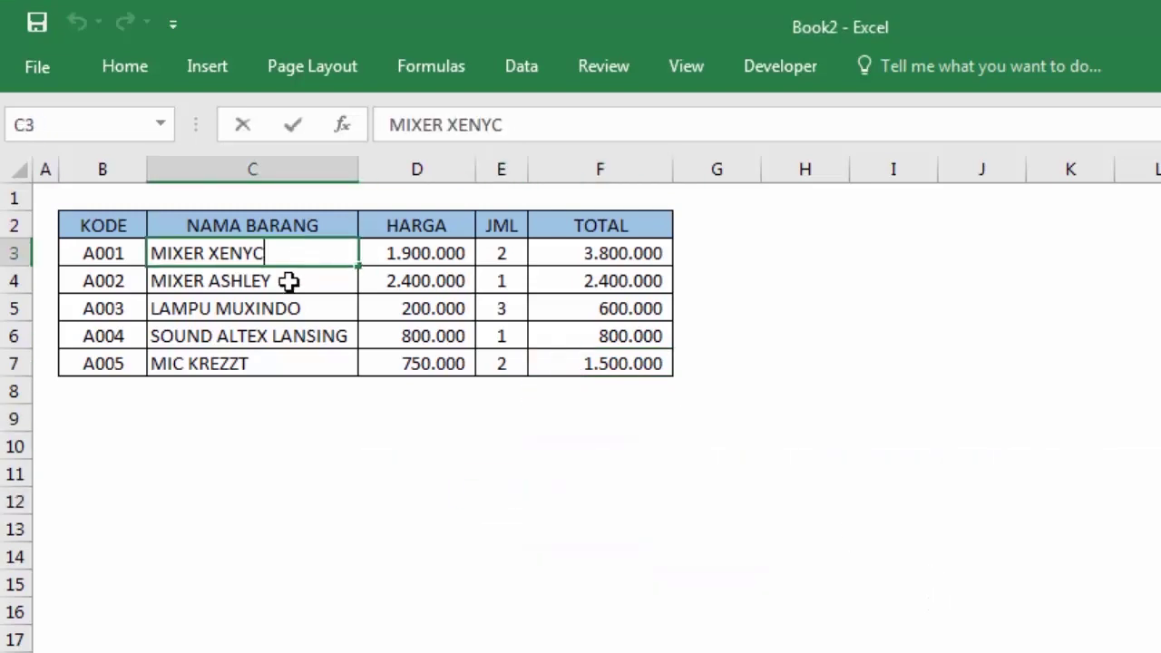
pyautogui.click(290, 280)
pyautogui.click(293, 306)
pyautogui.click(300, 334)
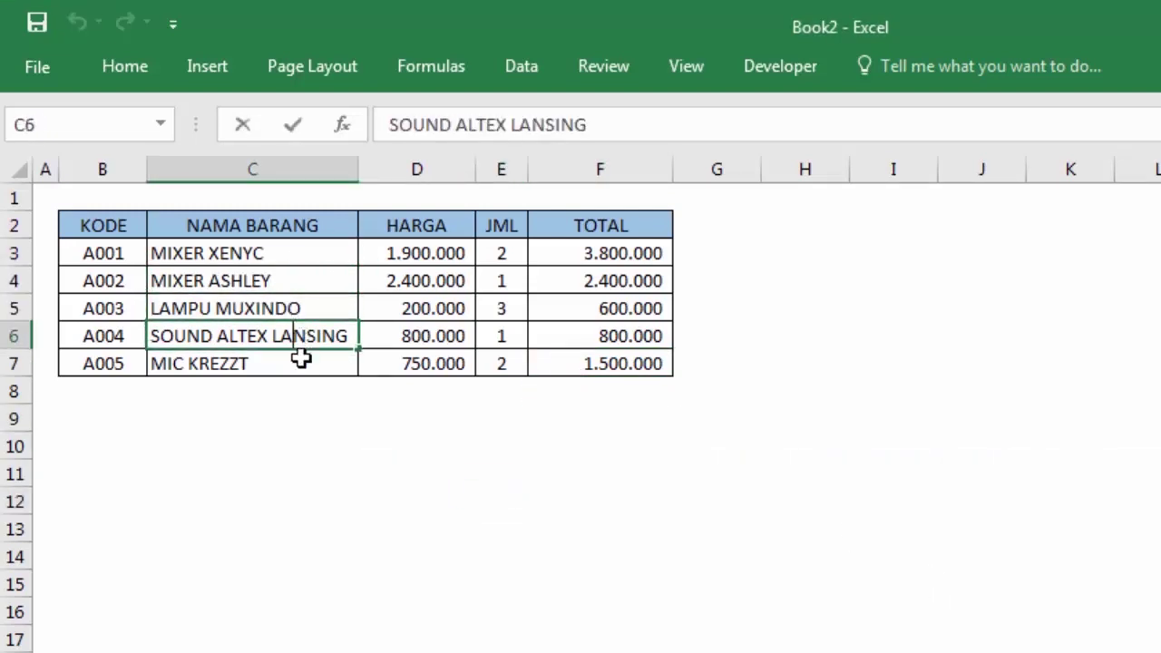
pyautogui.click(303, 363)
pyautogui.click(507, 313)
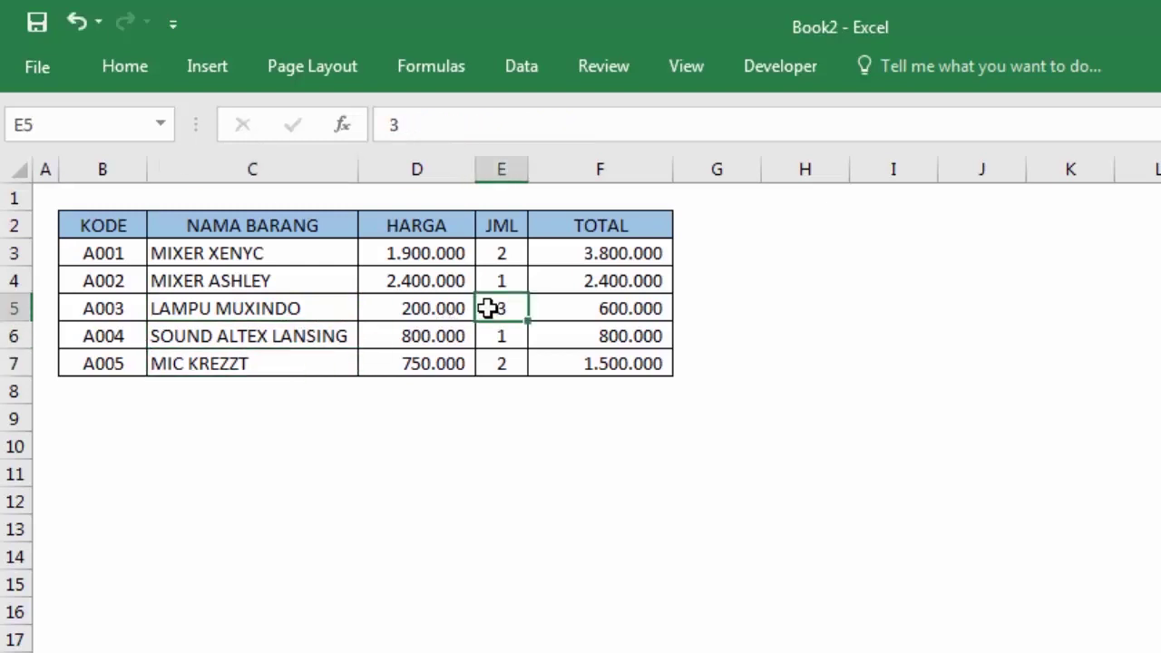
pyautogui.doubleClick(502, 309)
pyautogui.click(509, 354)
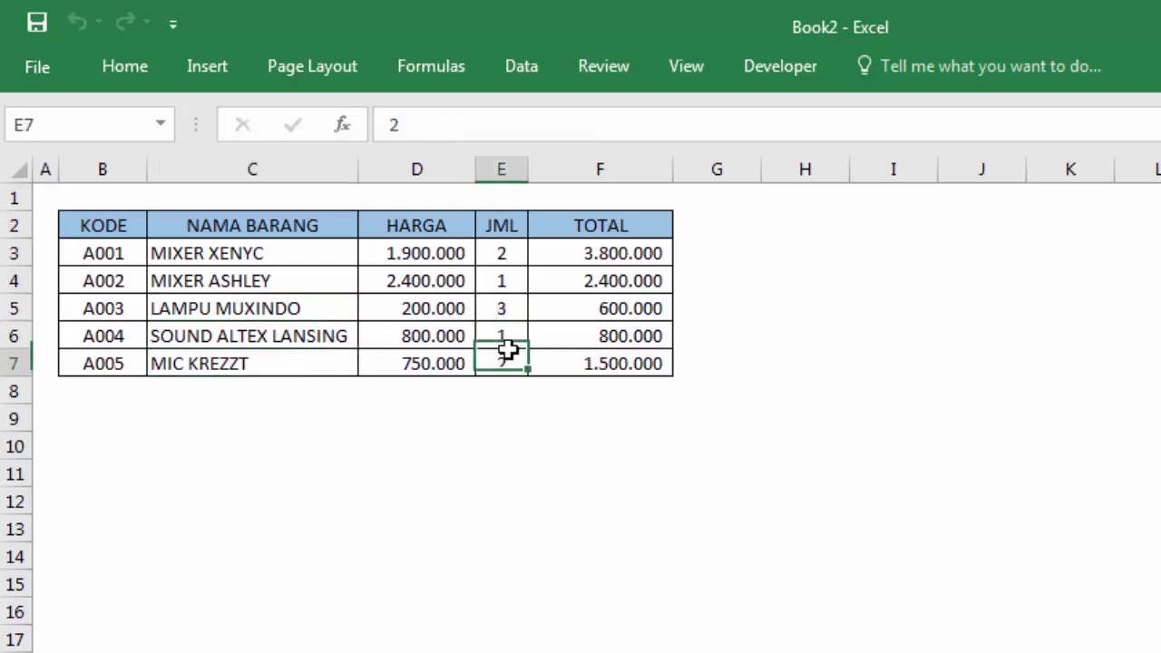
# - Delete the MIXER XENYC total in F3, leaving the cell empty
pyautogui.click(606, 248)
pyautogui.press('BackSpace')
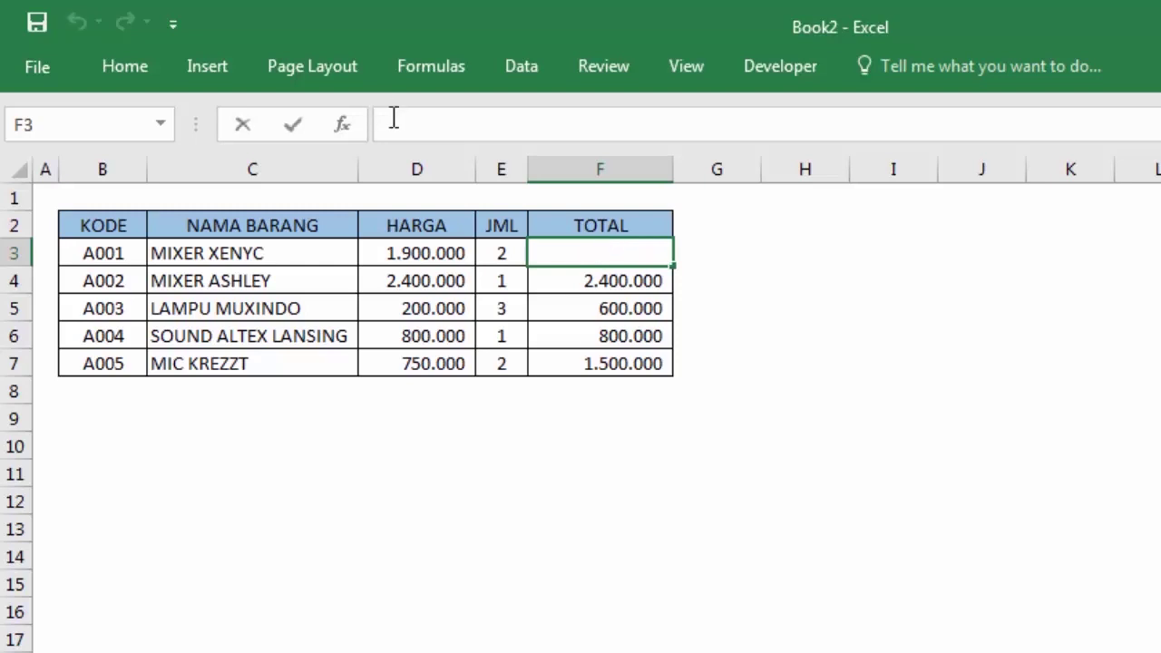
pyautogui.click(507, 419)
pyautogui.click(594, 256)
pyautogui.click(762, 393)
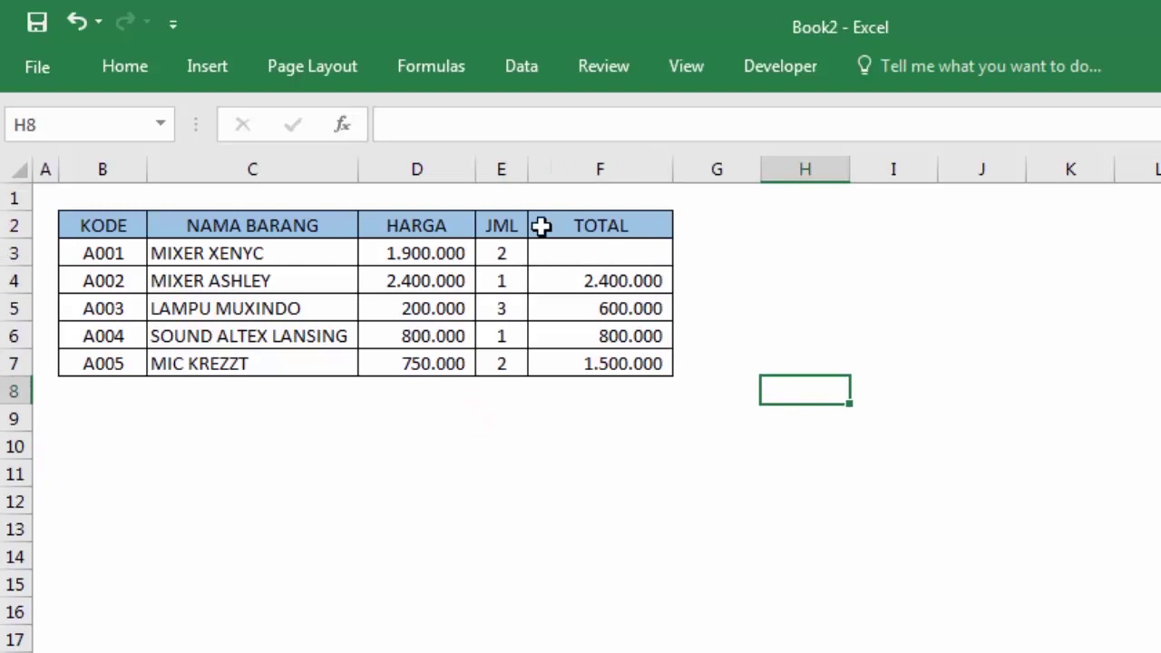
pyautogui.click(732, 347)
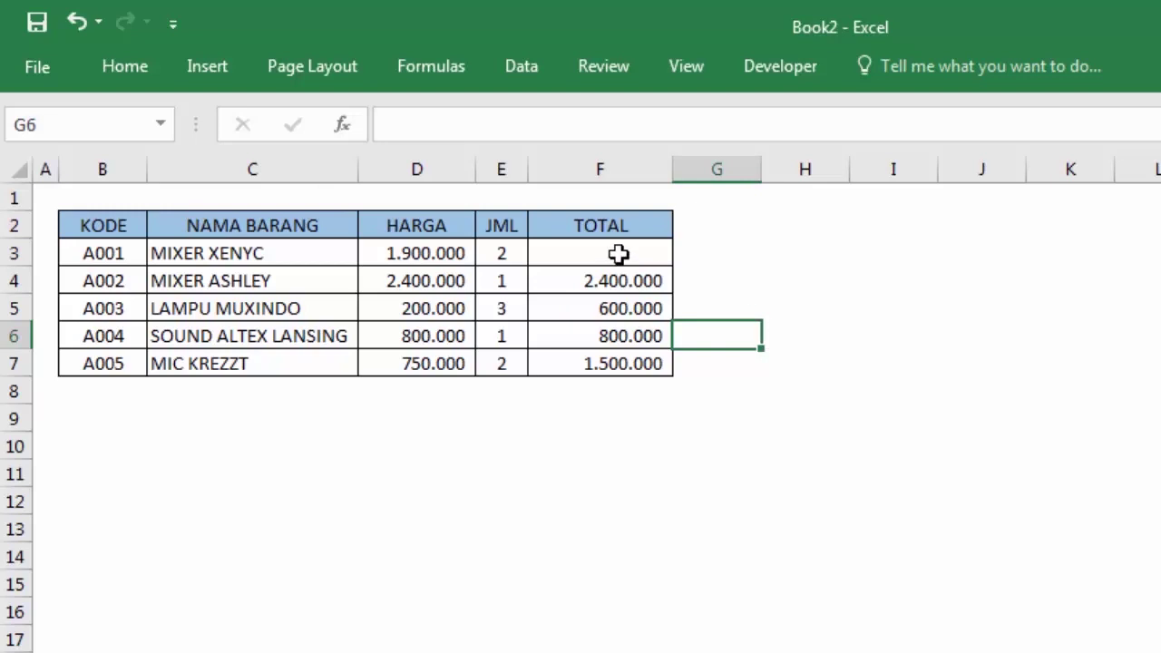
# - Lift the worksheet protection from the Review tab
pyautogui.click(597, 67)
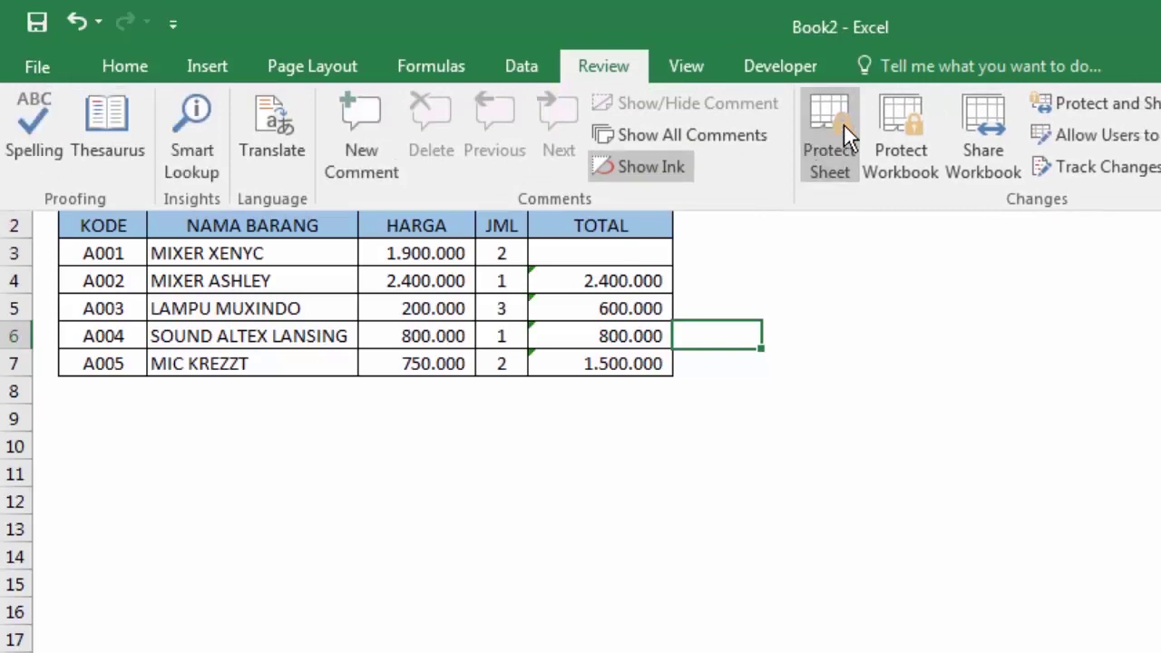
pyautogui.click(845, 381)
pyautogui.click(661, 254)
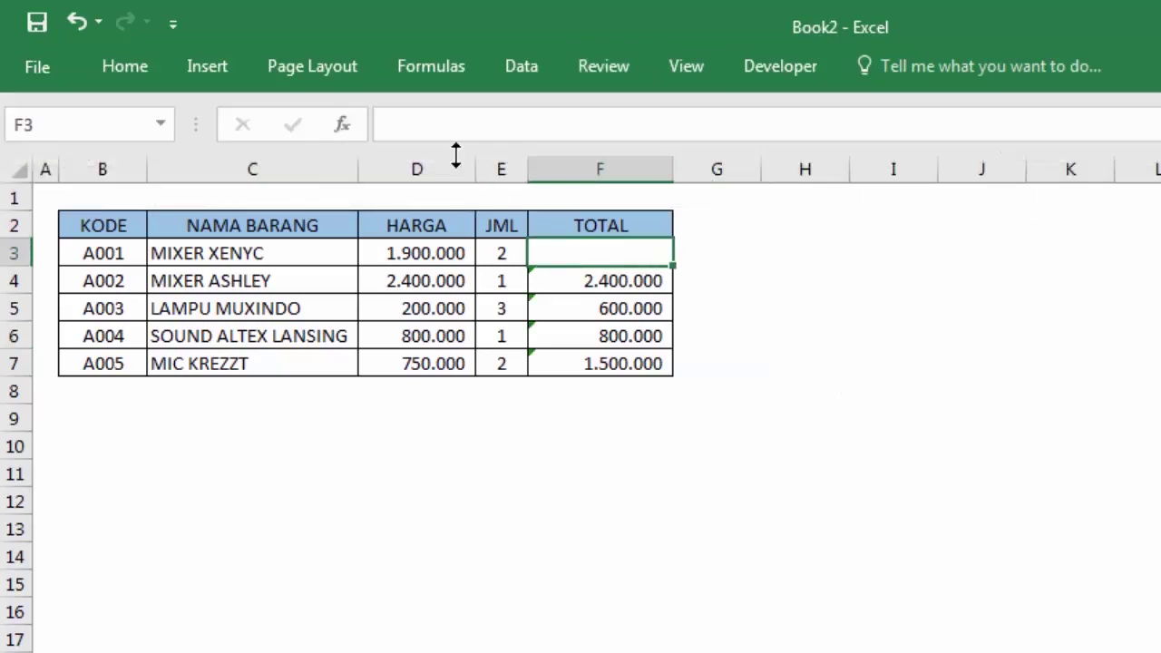
# - Fill F4's formula up into F3 to restore 3.800.000, then select F2:F7
pyautogui.click(598, 286)
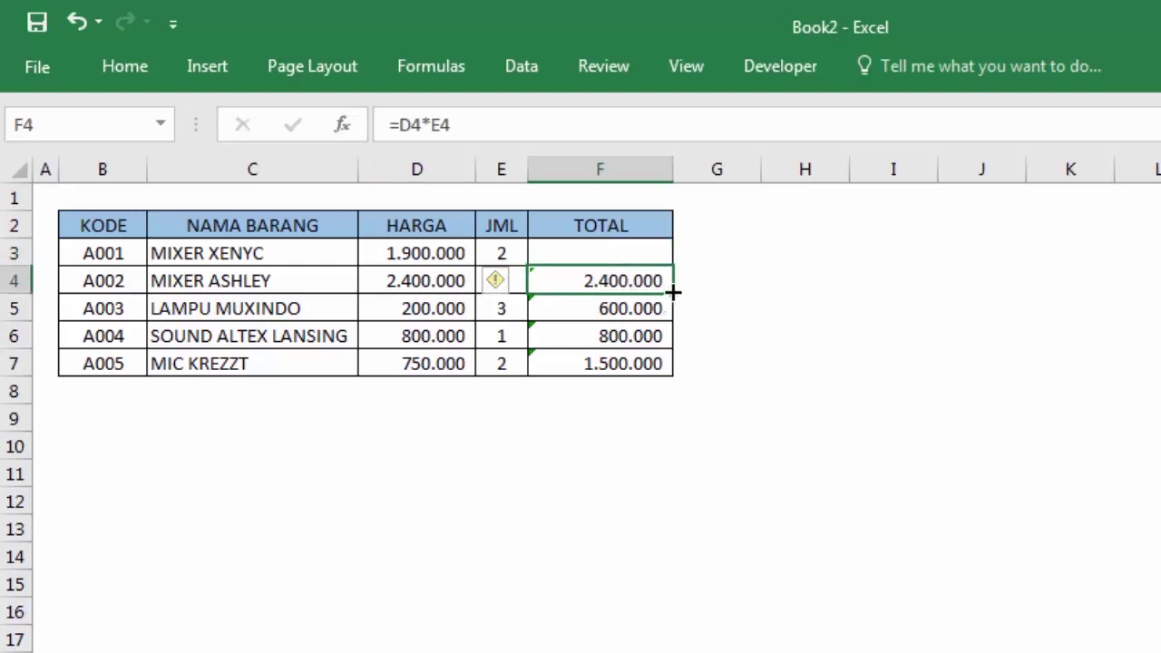
pyautogui.moveTo(675, 292); pyautogui.dragTo(678, 246)
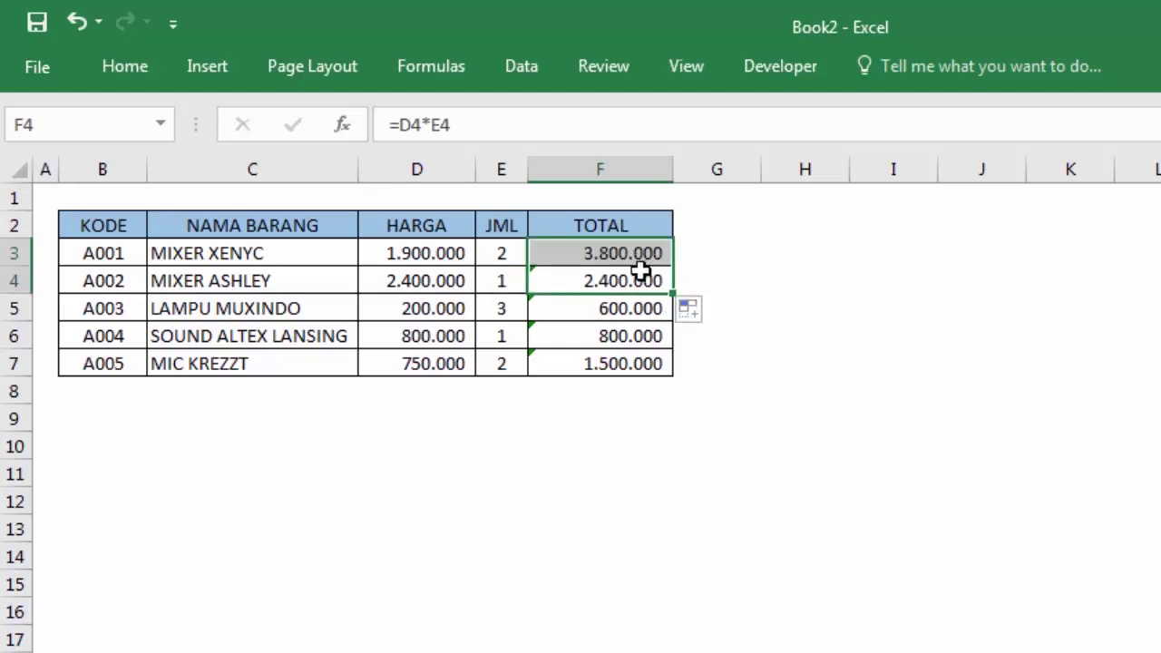
pyautogui.click(777, 426)
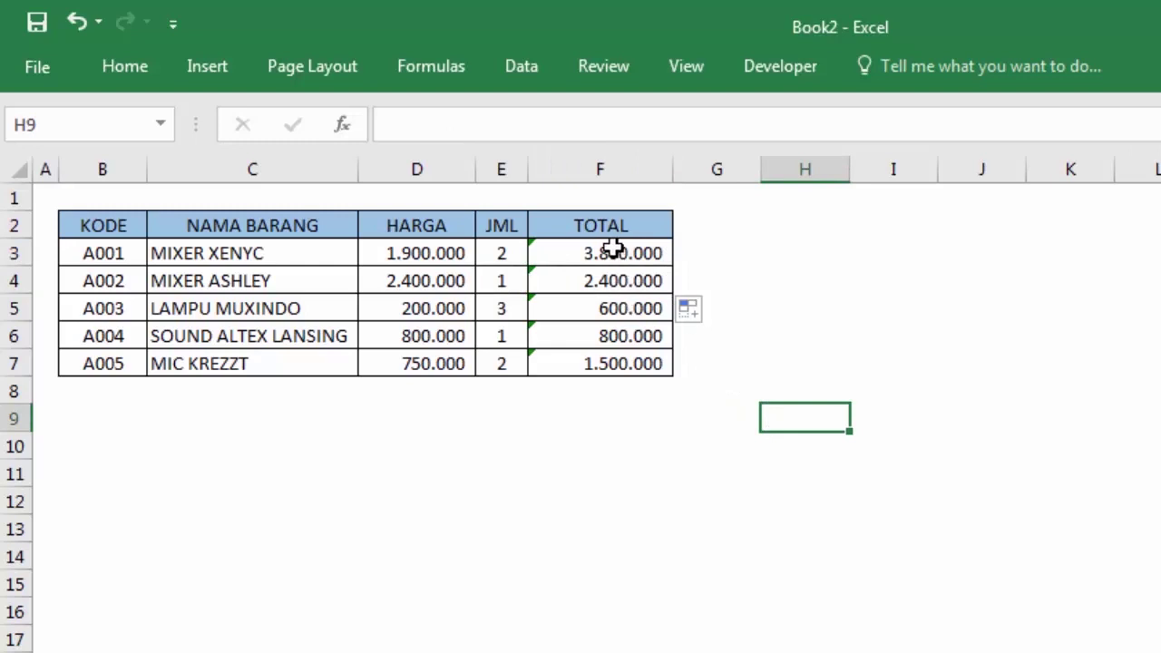
pyautogui.moveTo(622, 227); pyautogui.dragTo(626, 360)
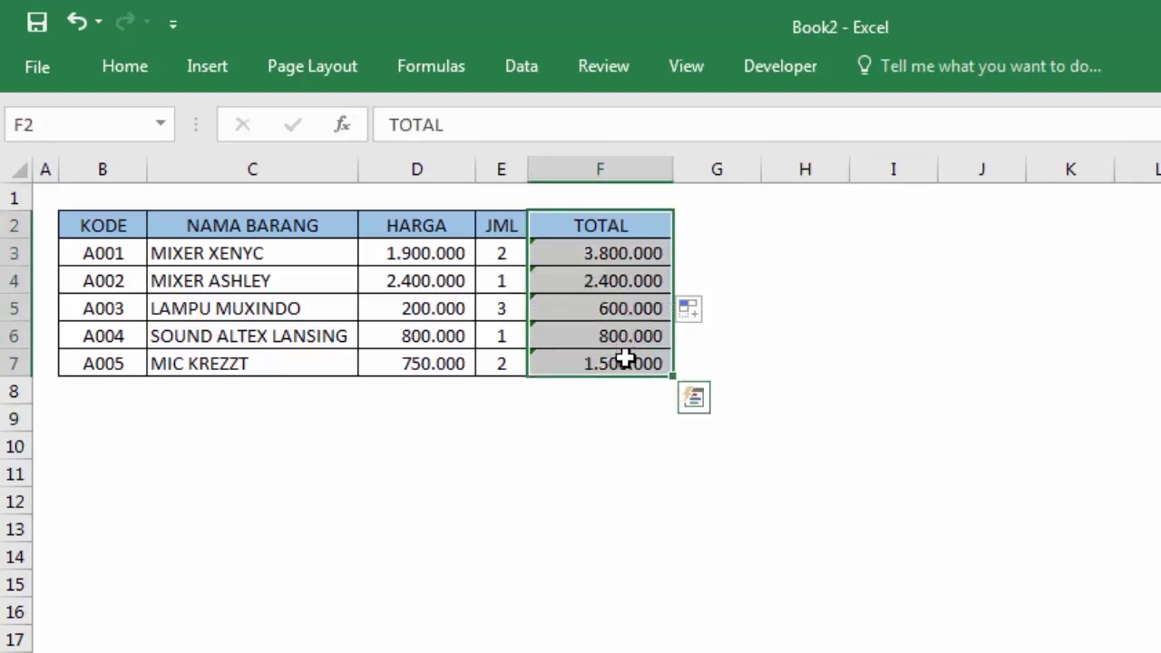
# - Set the TOTAL cells F2:F7 to Locked with Hidden switched off
pyautogui.rightClick(590, 291)
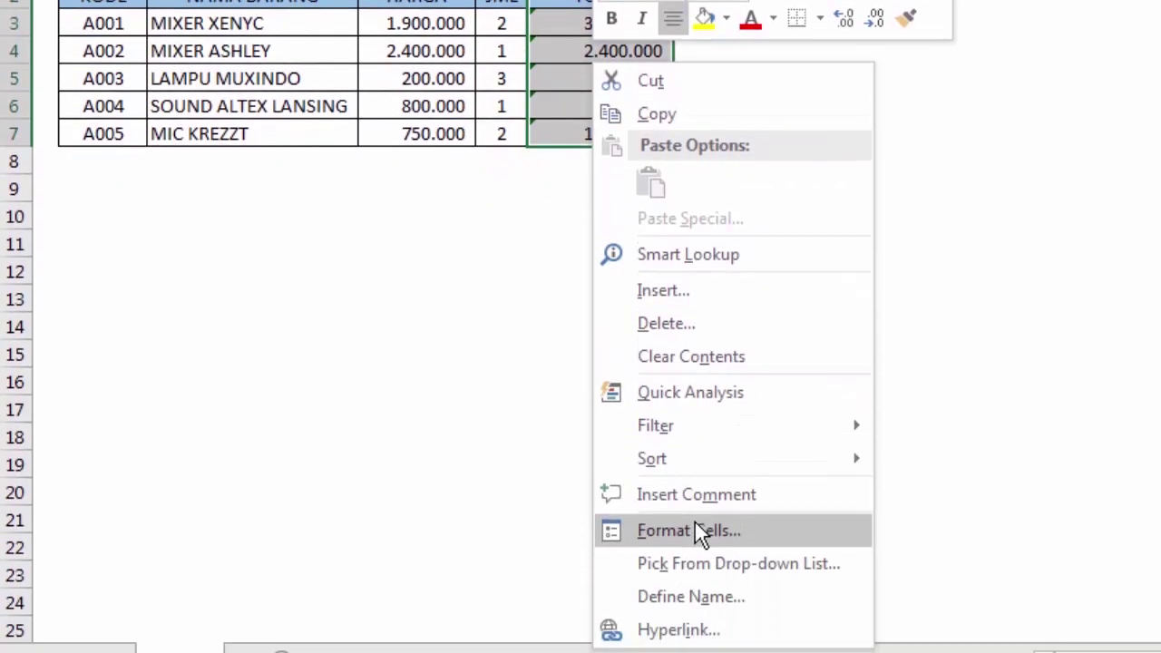
pyautogui.click(698, 532)
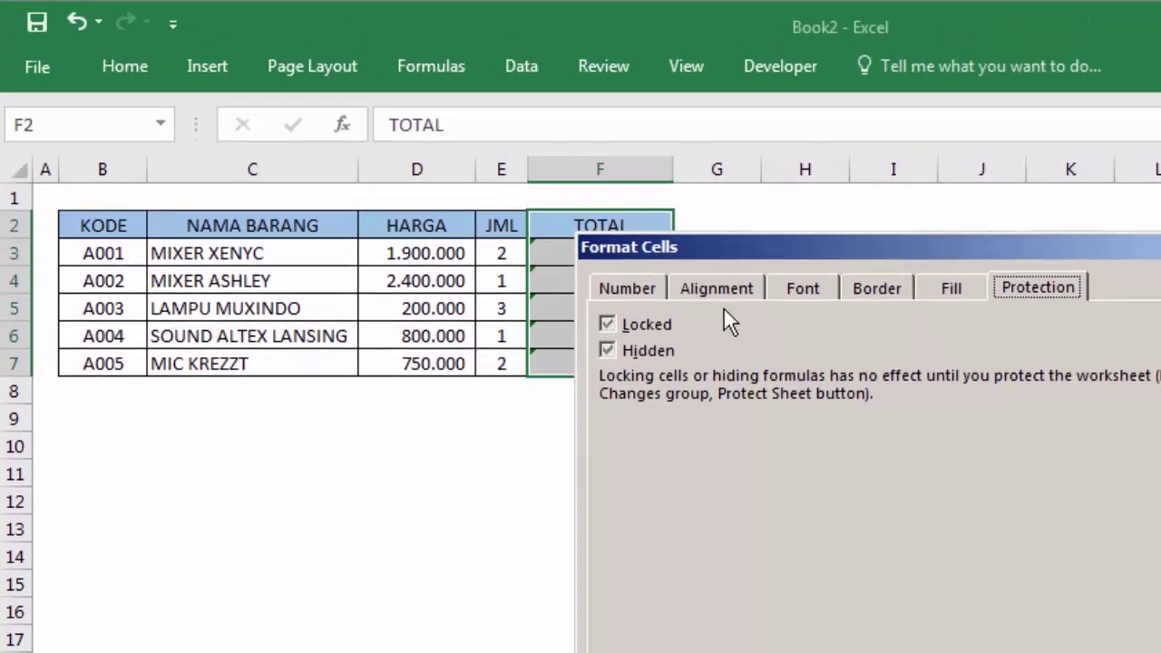
pyautogui.click(635, 352)
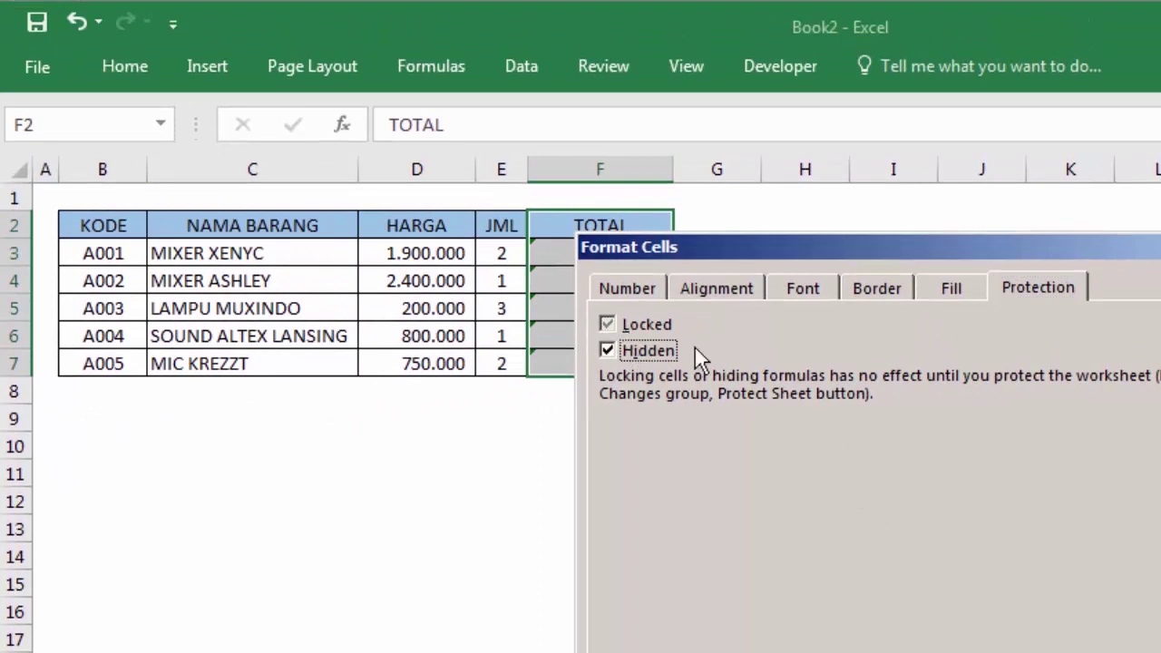
pyautogui.click(612, 326)
pyautogui.press('Return')
# - Confirm the format settings and click through F3–F5 to check the TOTAL formulas
pyautogui.click(981, 611)
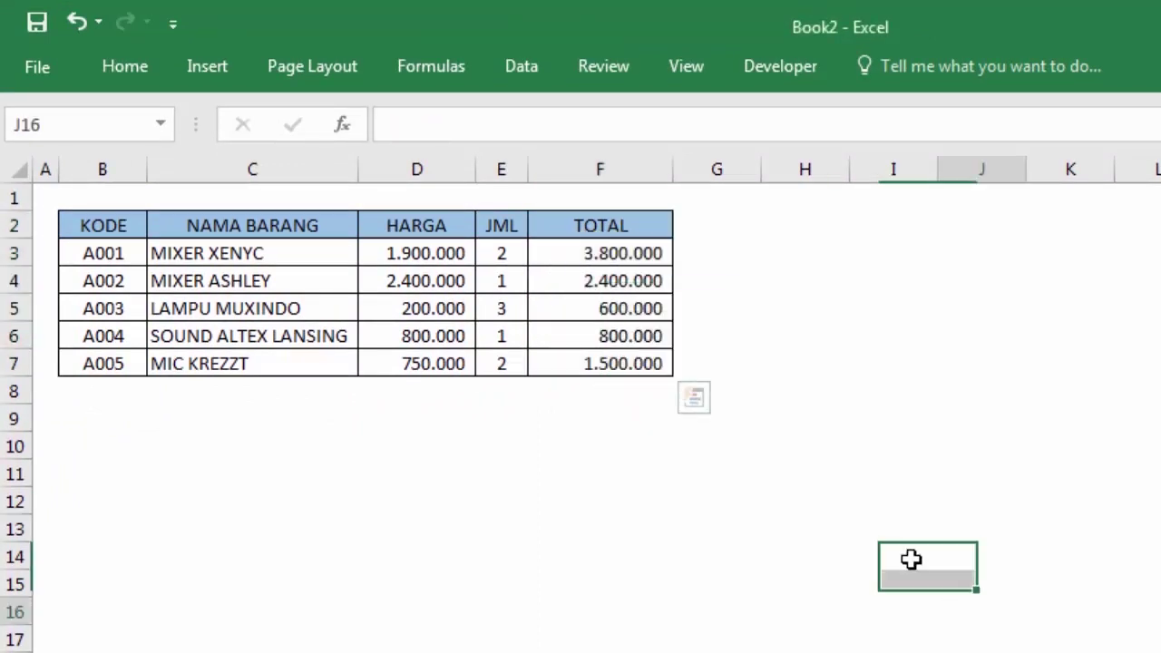
pyautogui.click(616, 259)
pyautogui.click(570, 284)
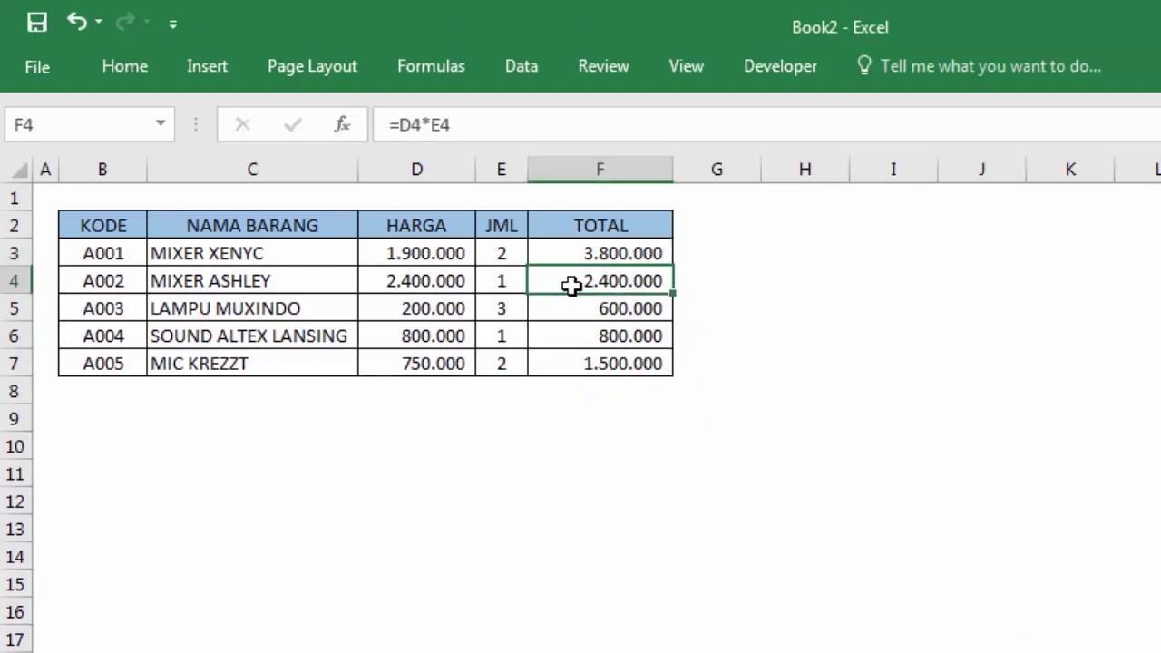
pyautogui.click(575, 313)
pyautogui.click(621, 336)
pyautogui.click(600, 287)
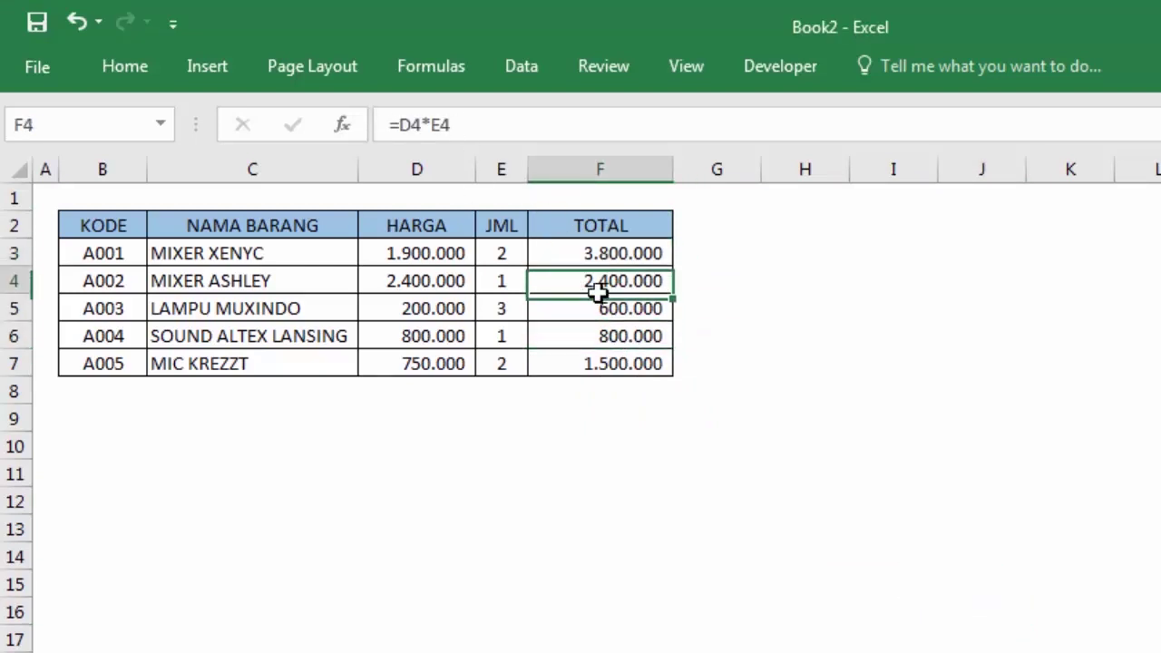
# - Protect the worksheet from the Review tab with the default allowed actions
pyautogui.click(613, 69)
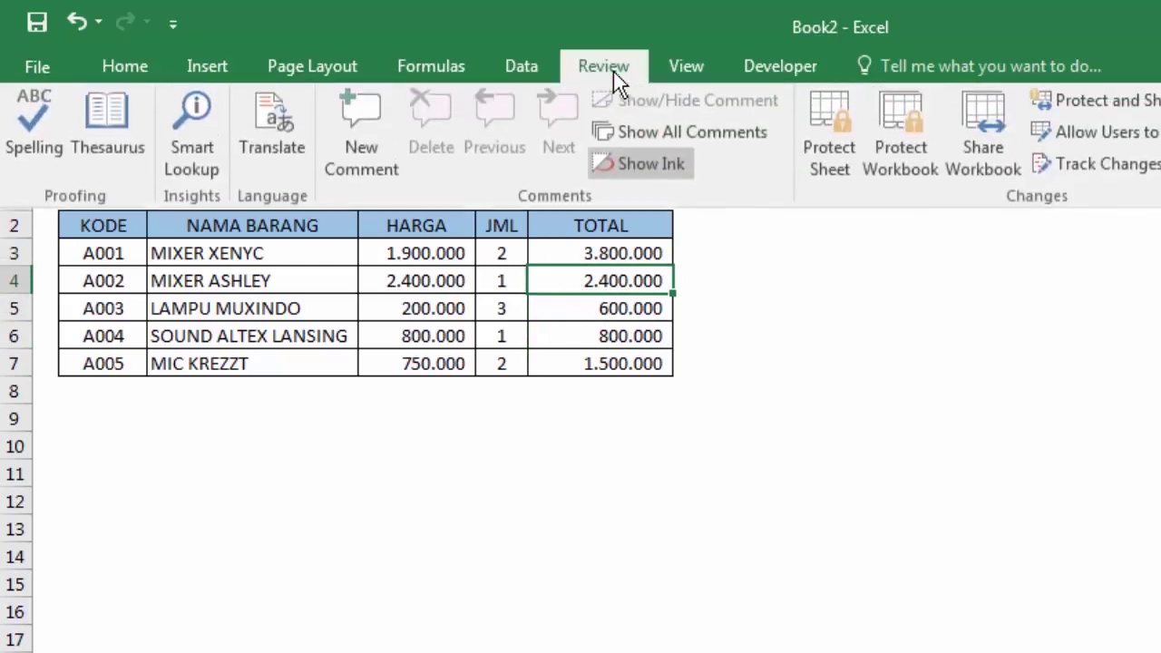
pyautogui.click(841, 150)
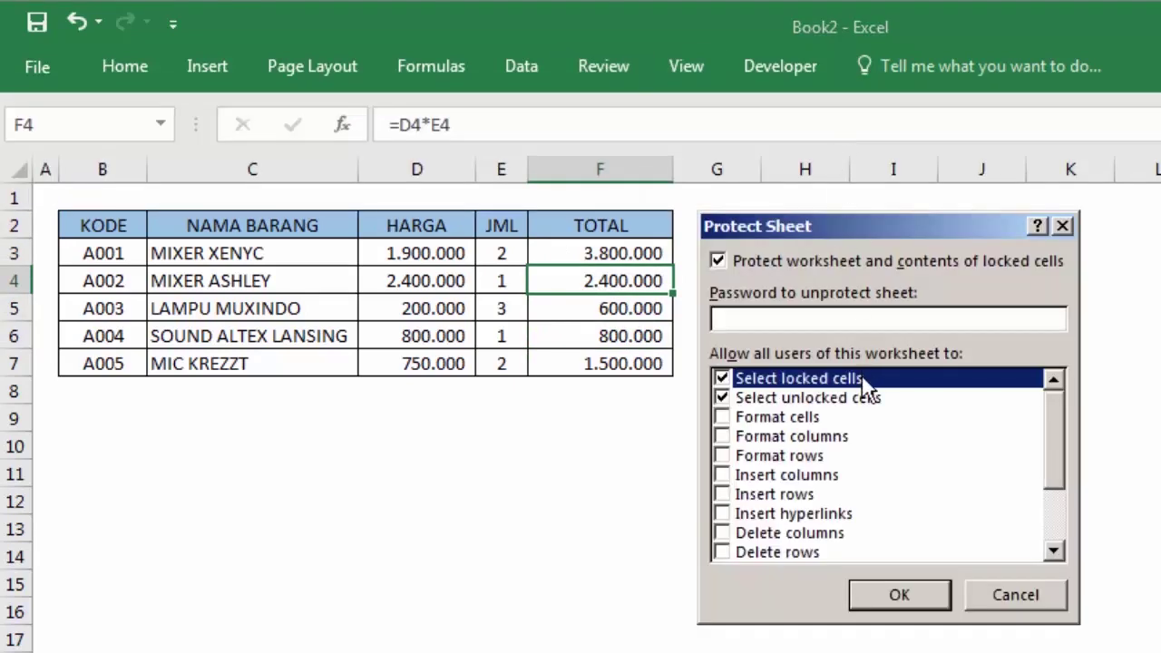
pyautogui.click(896, 596)
# - Confirm the TOTAL cells F7 and F4 refuse edits, dismissing each protected-sheet warning
pyautogui.click(783, 435)
pyautogui.click(632, 292)
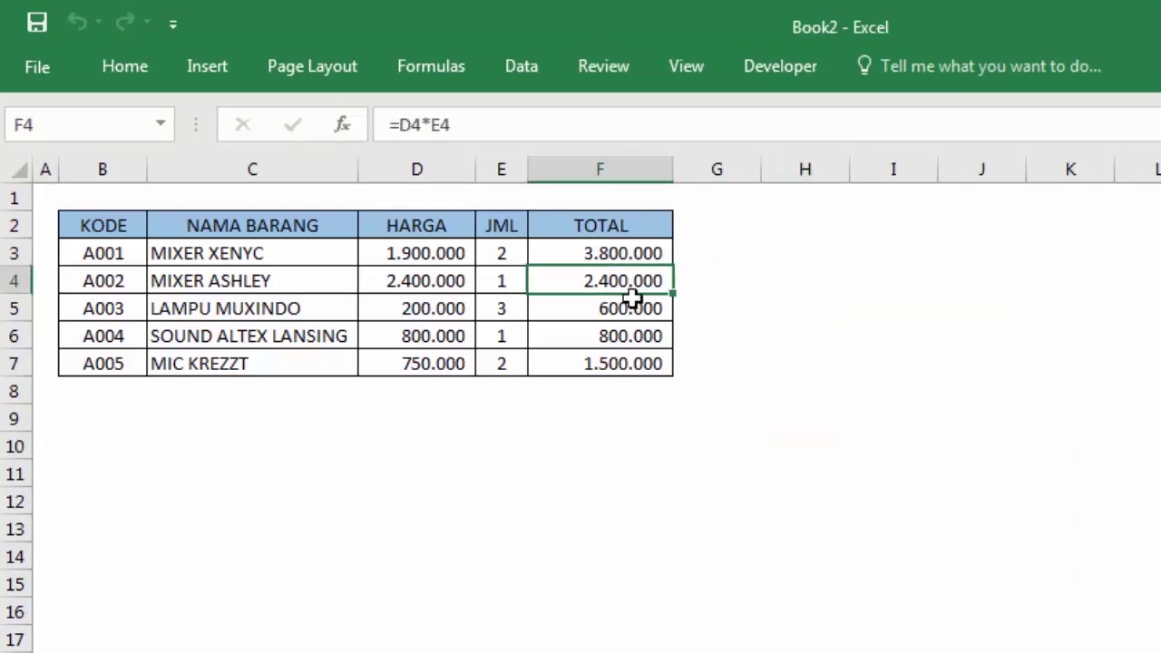
pyautogui.click(625, 308)
pyautogui.click(587, 367)
pyautogui.doubleClick(589, 367)
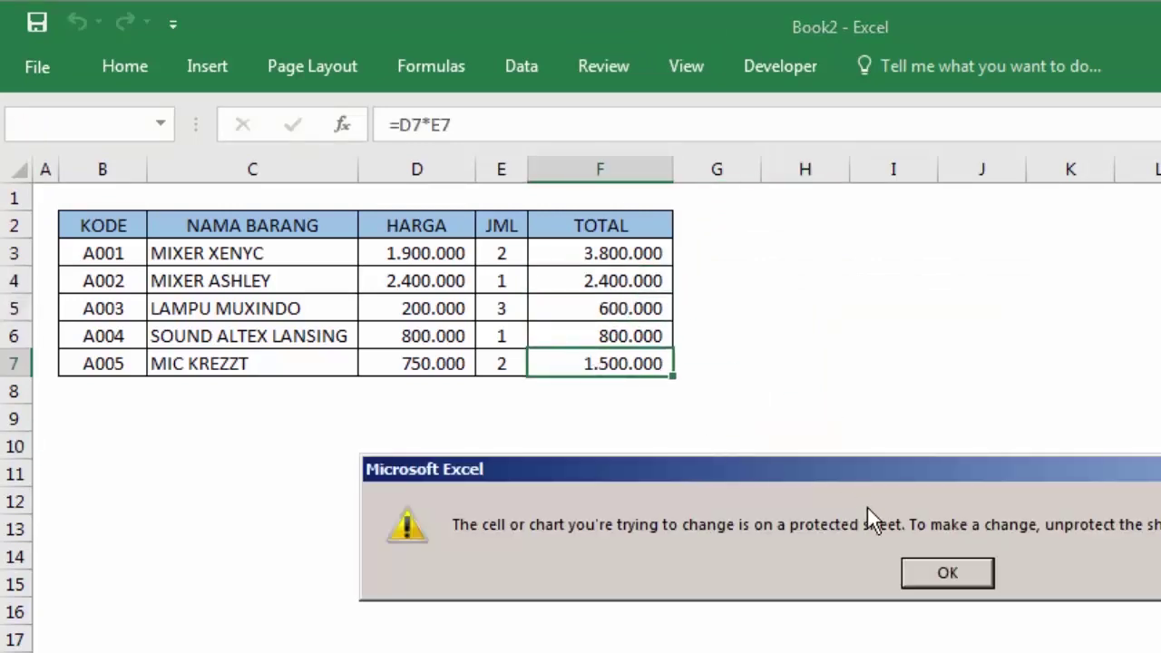
pyautogui.click(935, 577)
pyautogui.doubleClick(622, 287)
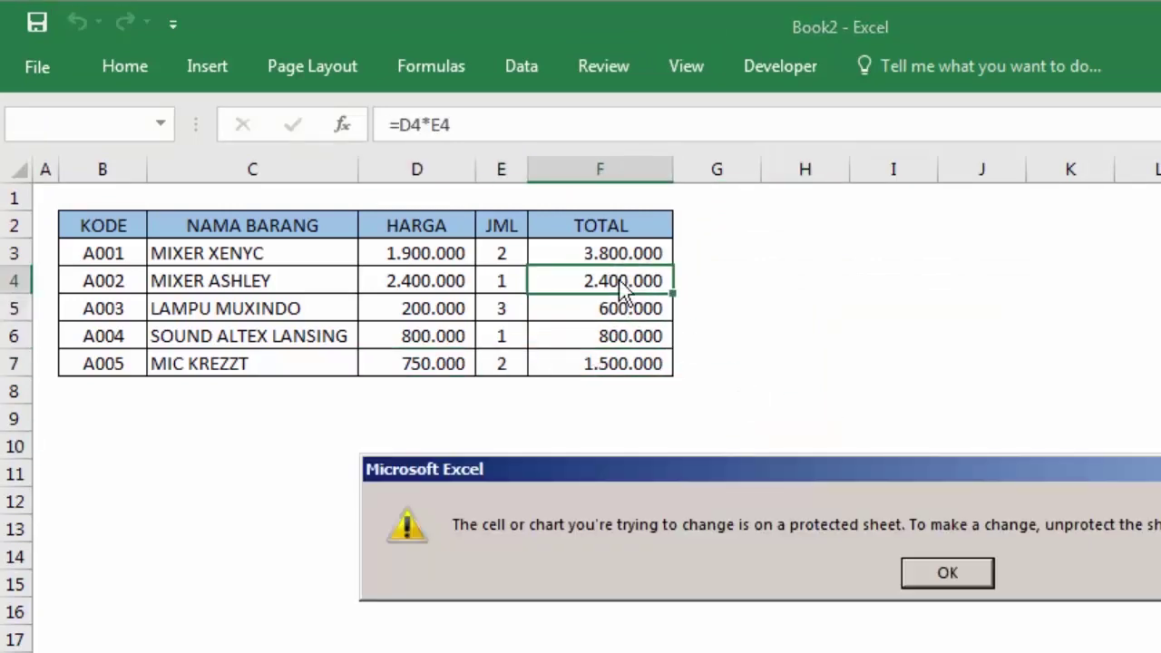
pyautogui.click(929, 570)
# - Verify the HARGA cells D4 and D3 and JML cell E3 remain editable, then select B3:E7
pyautogui.click(461, 282)
pyautogui.doubleClick(439, 276)
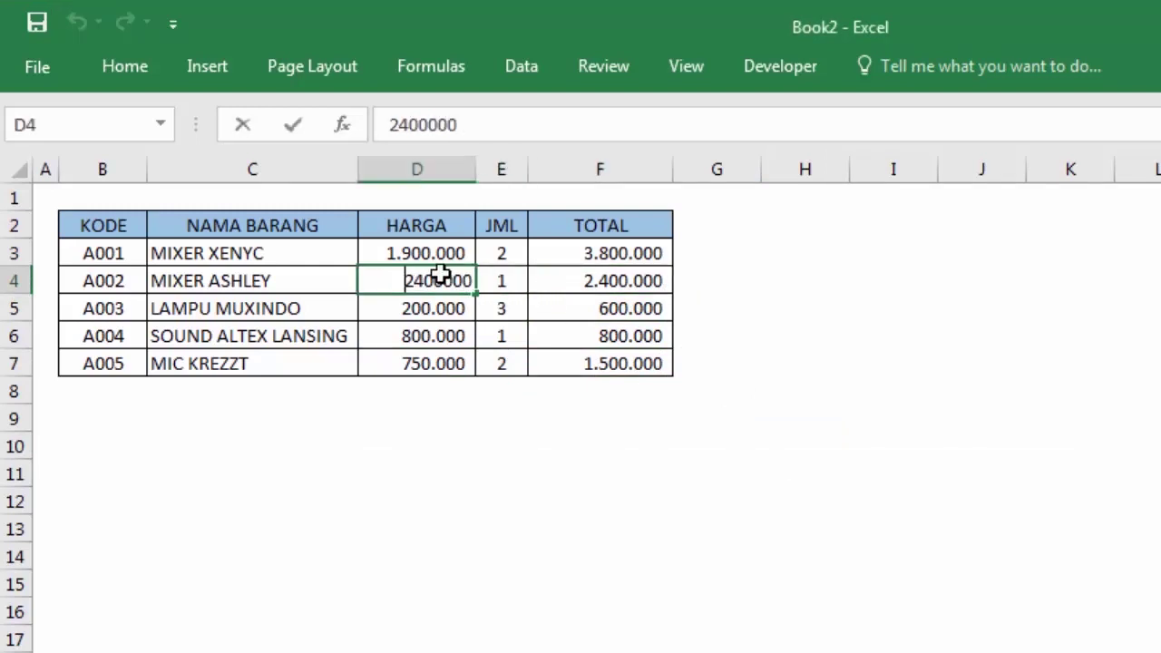
pyautogui.doubleClick(430, 253)
pyautogui.doubleClick(487, 253)
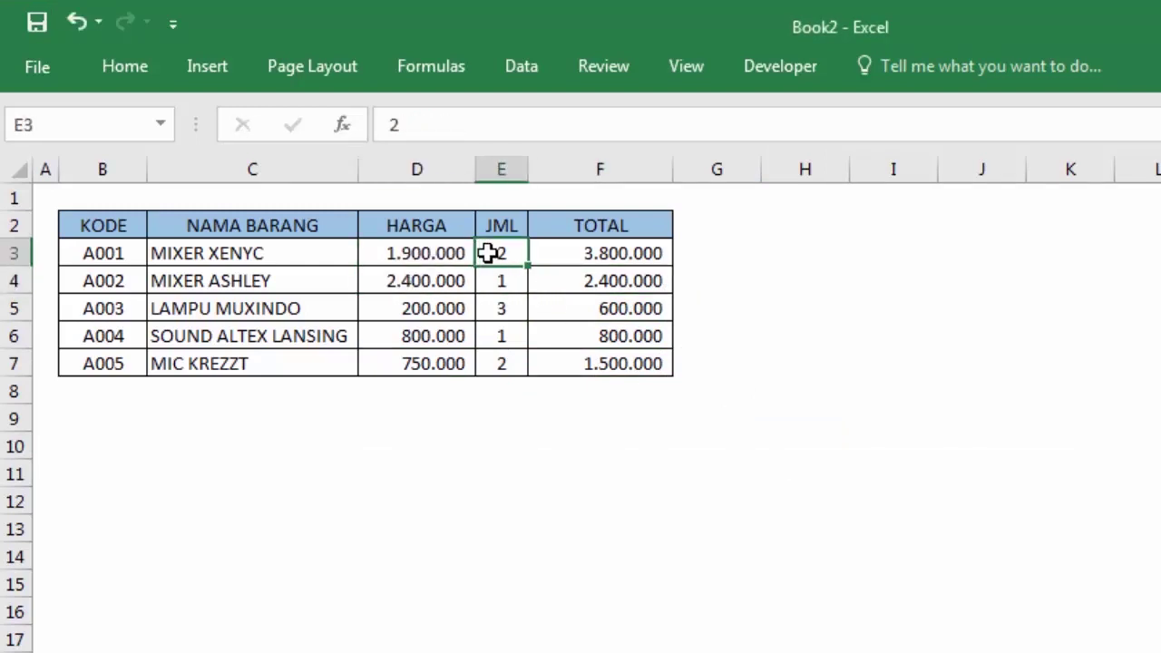
pyautogui.click(495, 342)
pyautogui.moveTo(121, 253); pyautogui.dragTo(504, 363)
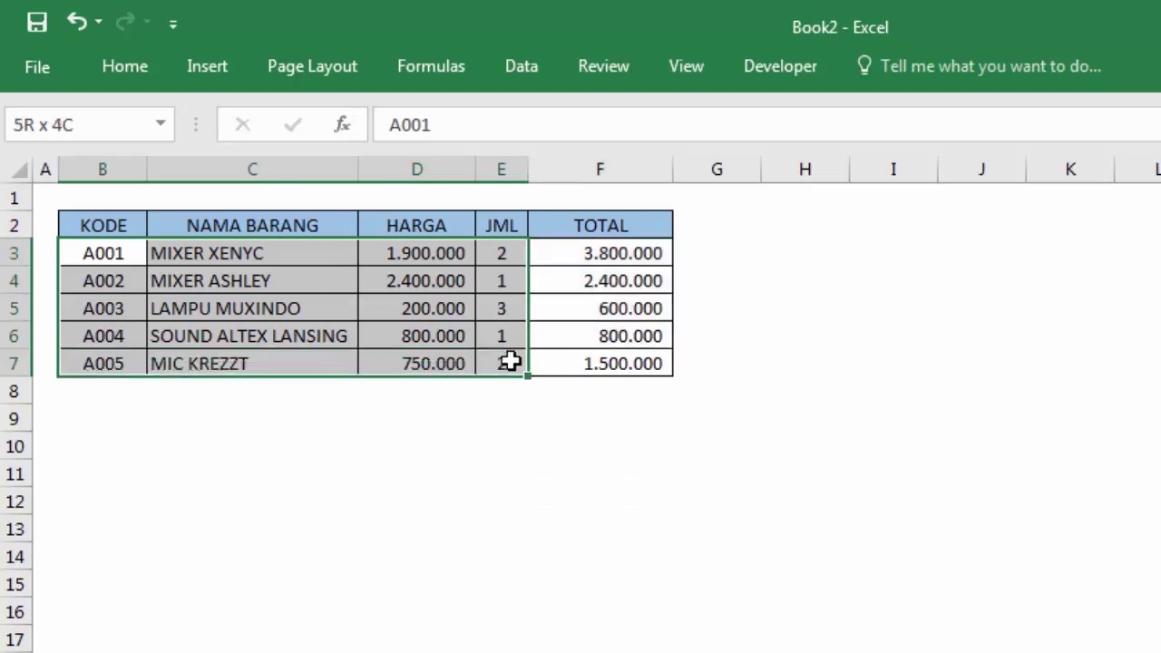
# - Unprotect the worksheet from the Review tab
pyautogui.rightClick(454, 311)
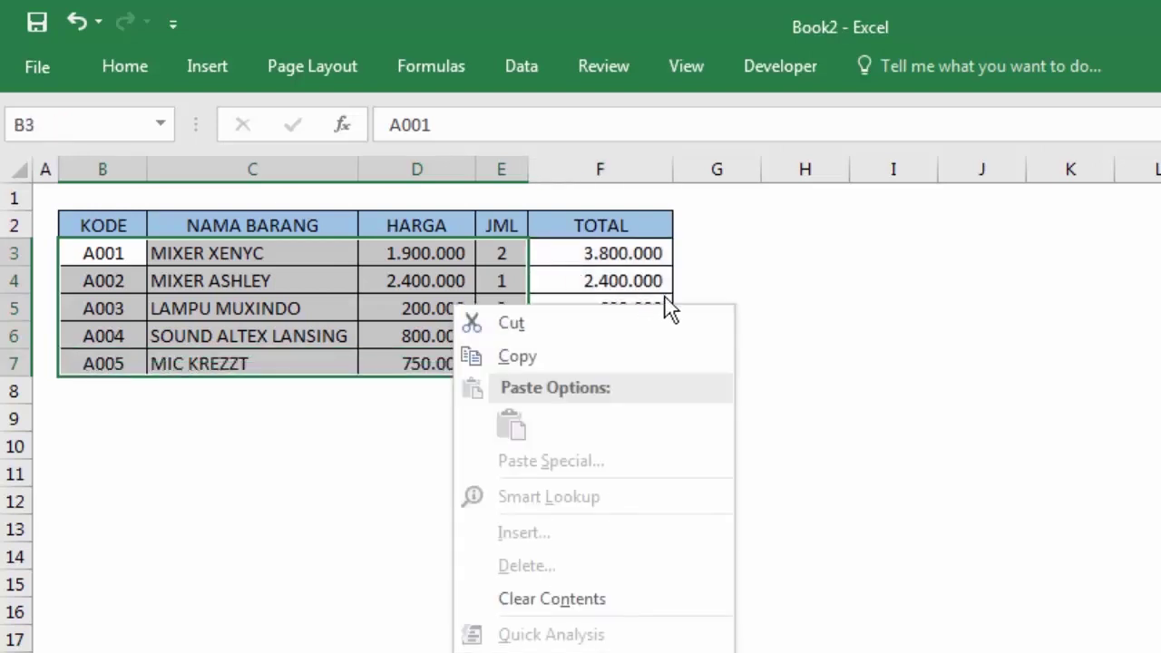
pyautogui.press('Escape')
pyautogui.click(588, 69)
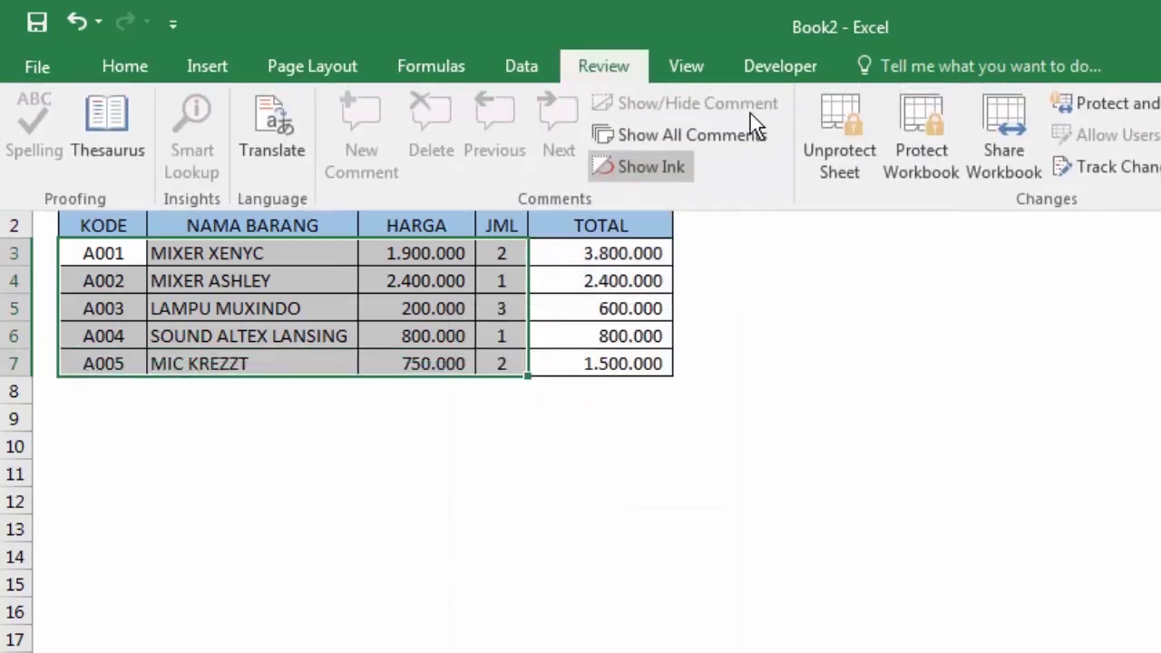
pyautogui.click(825, 132)
# - Check the Protection settings of data cells B3:E7 show them unlocked
pyautogui.rightClick(459, 254)
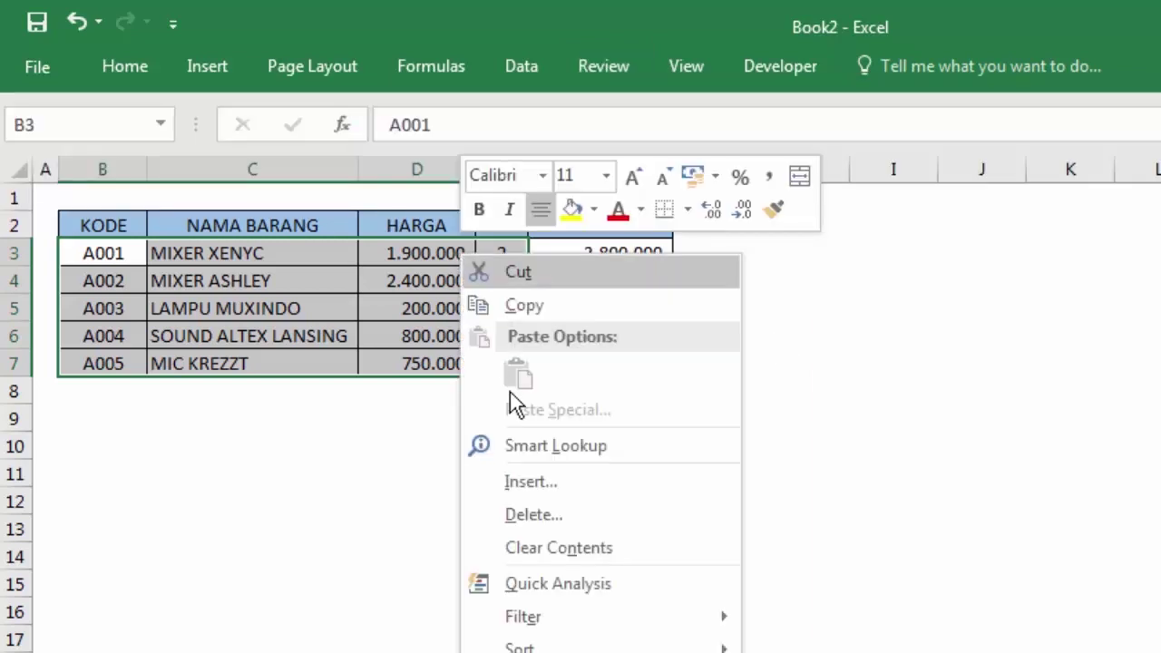
pyautogui.click(562, 652)
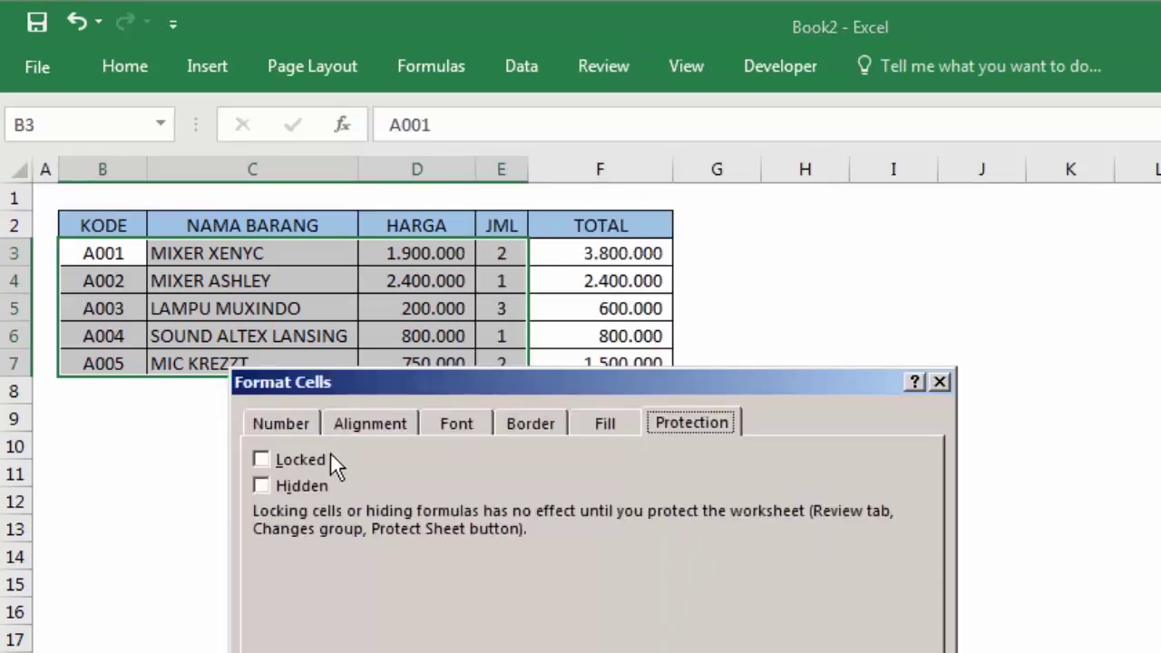
pyautogui.click(939, 381)
pyautogui.click(893, 308)
# - Check the Protection settings of TOTAL cells F3:F7 show them locked
pyautogui.moveTo(640, 254); pyautogui.dragTo(639, 372)
pyautogui.rightClick(613, 306)
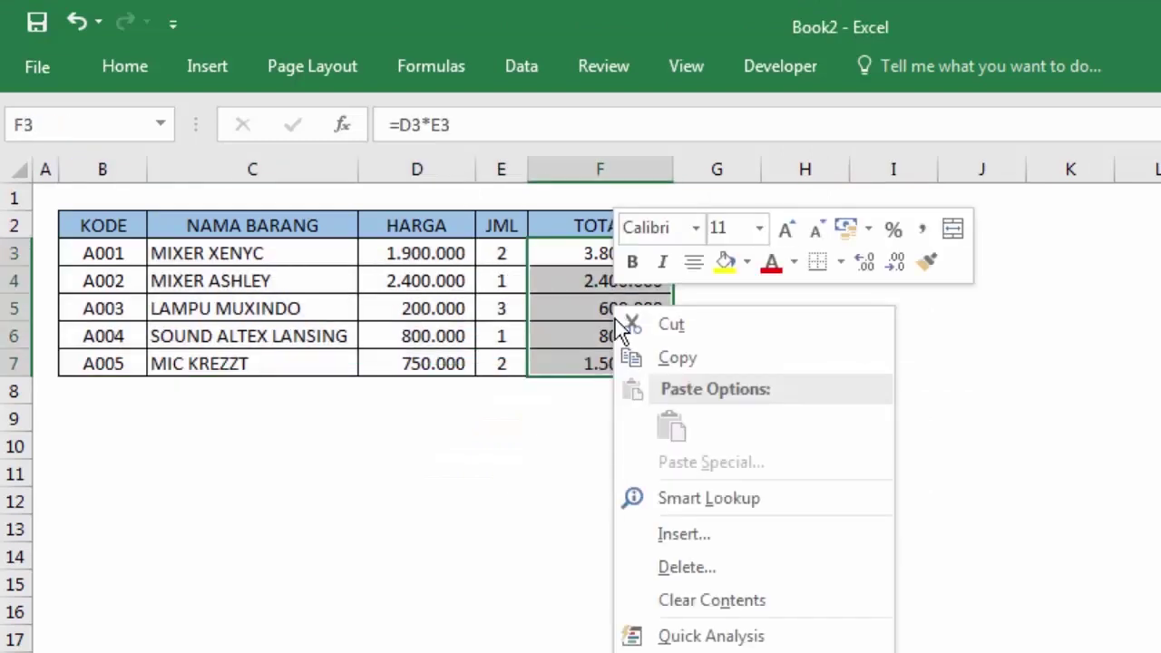
pyautogui.click(707, 651)
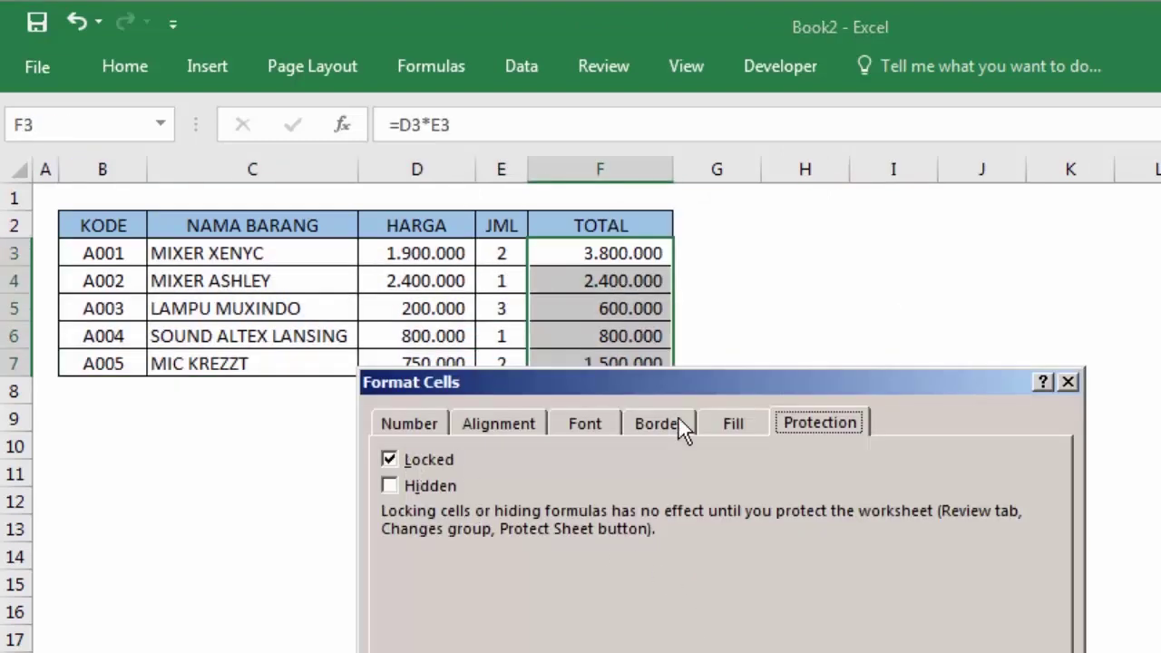
pyautogui.click(1068, 383)
pyautogui.click(1018, 308)
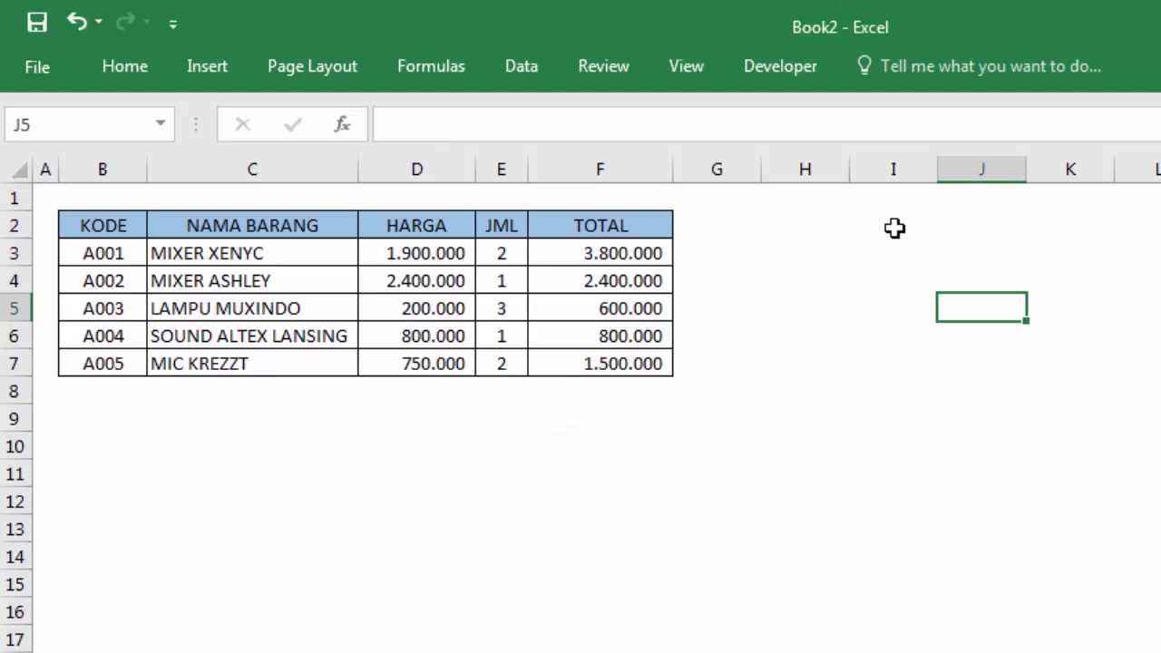
# - Give the TOTAL range F3:F7 both Locked and Hidden protection in Format Cells
pyautogui.click(619, 252)
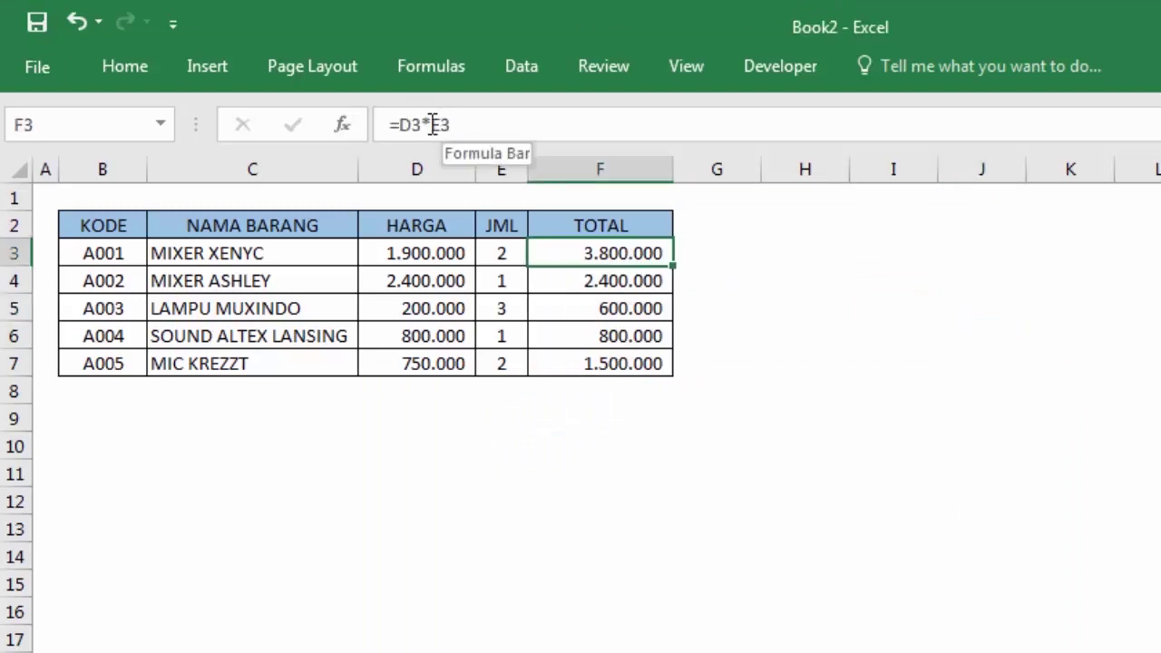
pyautogui.click(744, 251)
pyautogui.moveTo(646, 254); pyautogui.dragTo(641, 370)
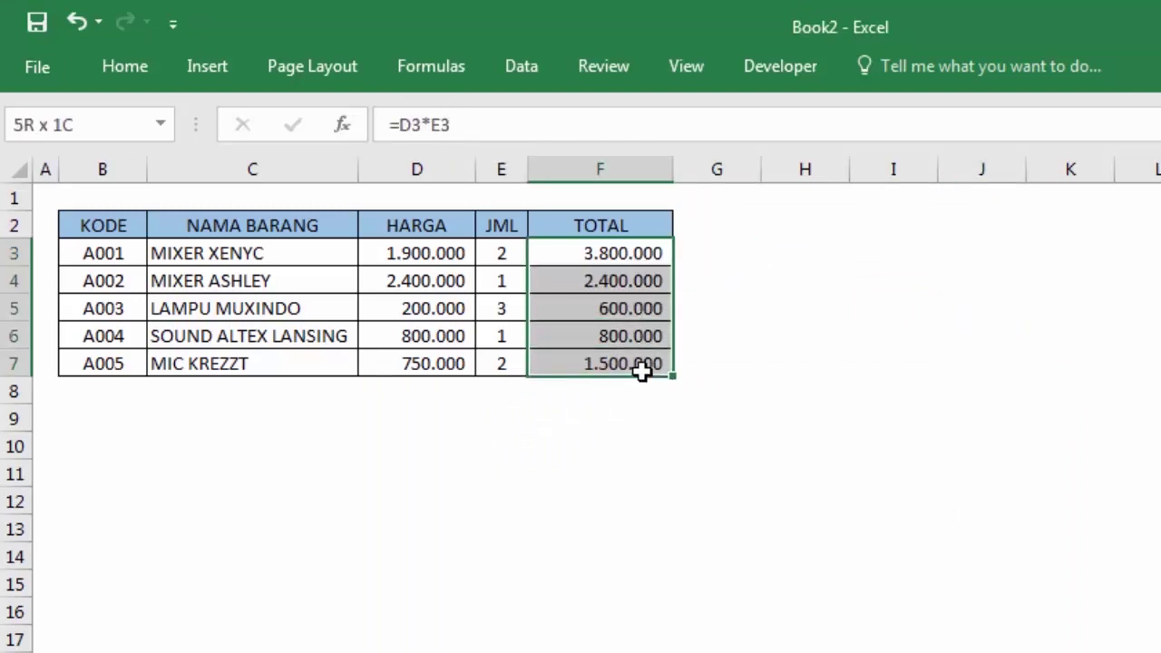
pyautogui.rightClick(630, 252)
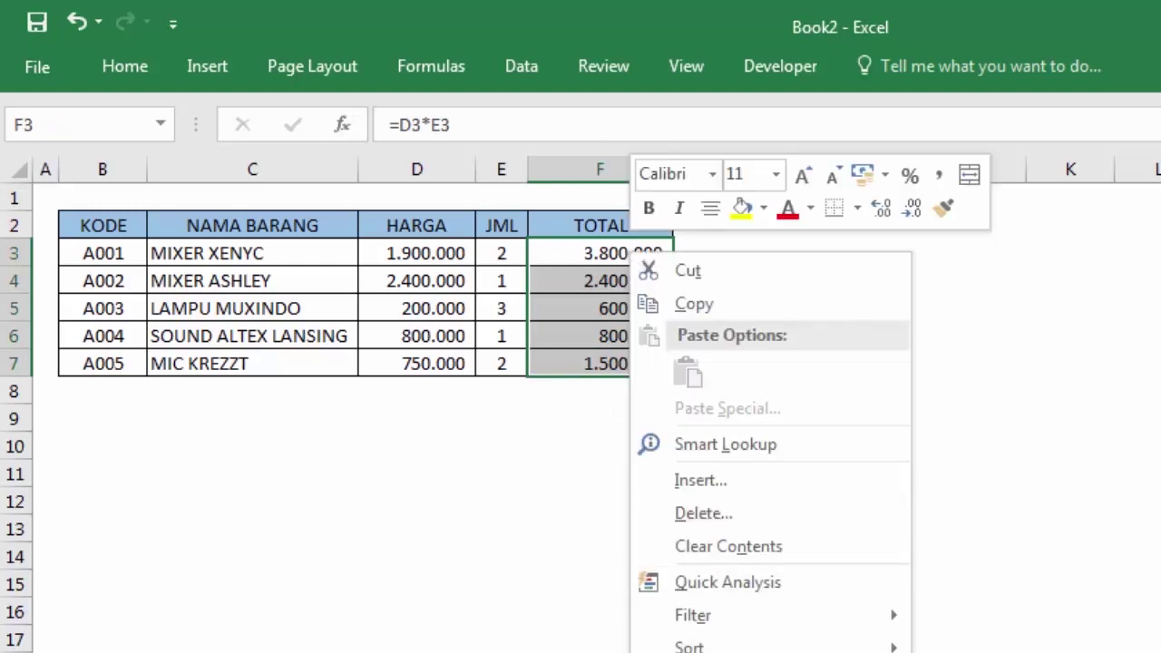
pyautogui.press('f')
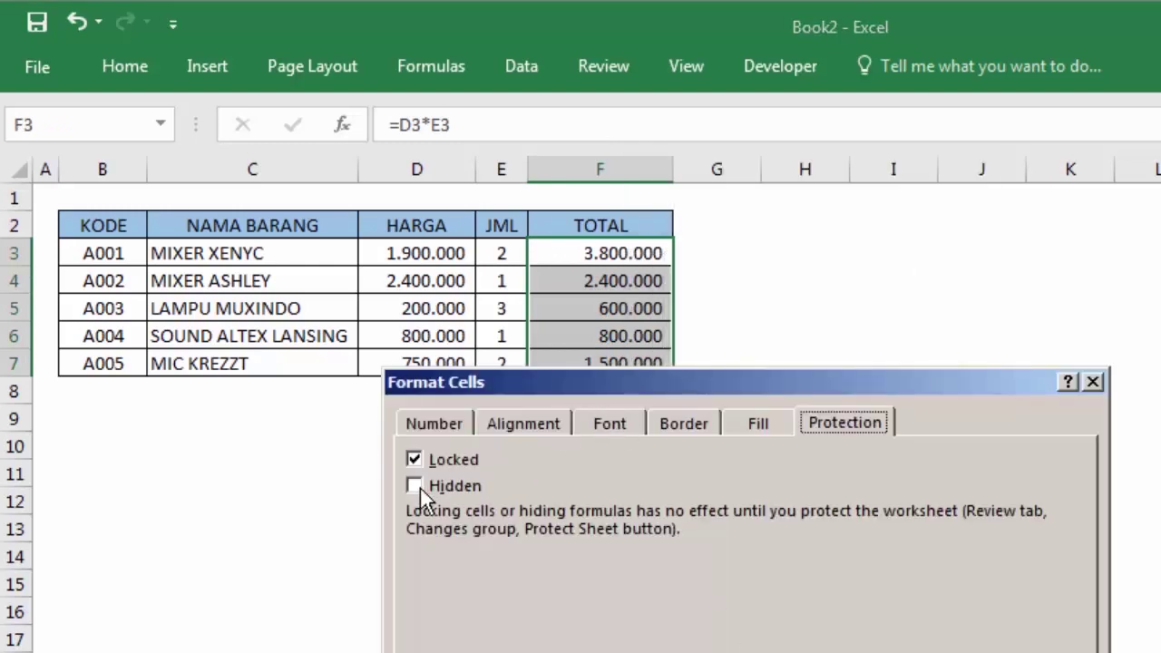
pyautogui.click(415, 487)
pyautogui.moveTo(586, 382); pyautogui.dragTo(690, 230)
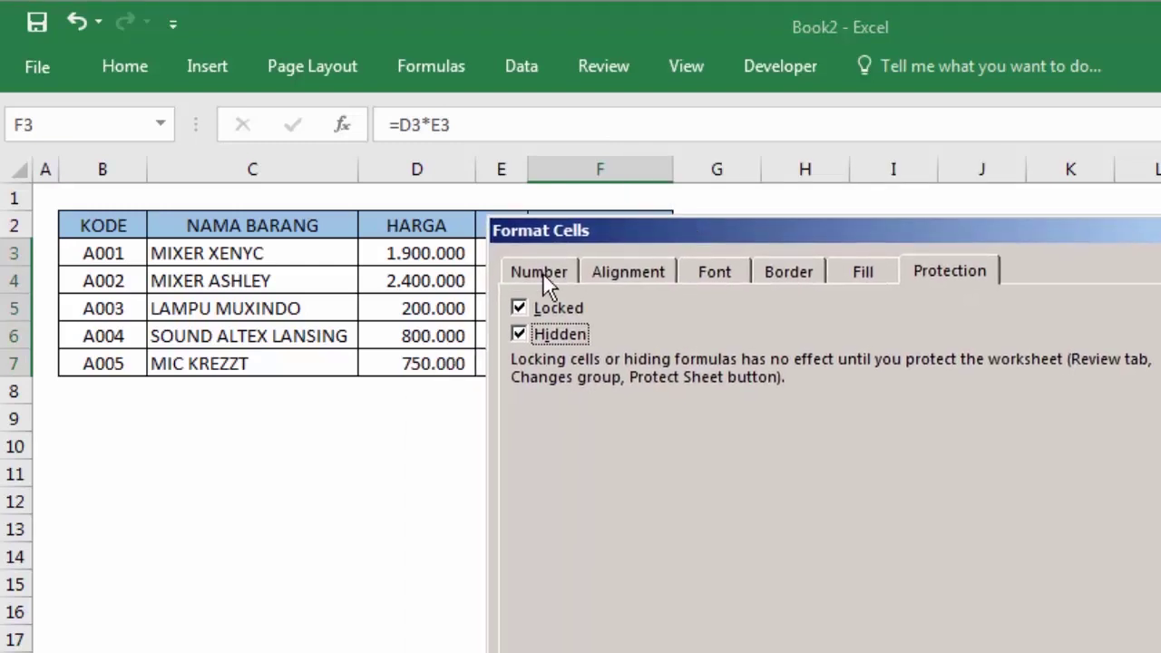
pyautogui.click(978, 275)
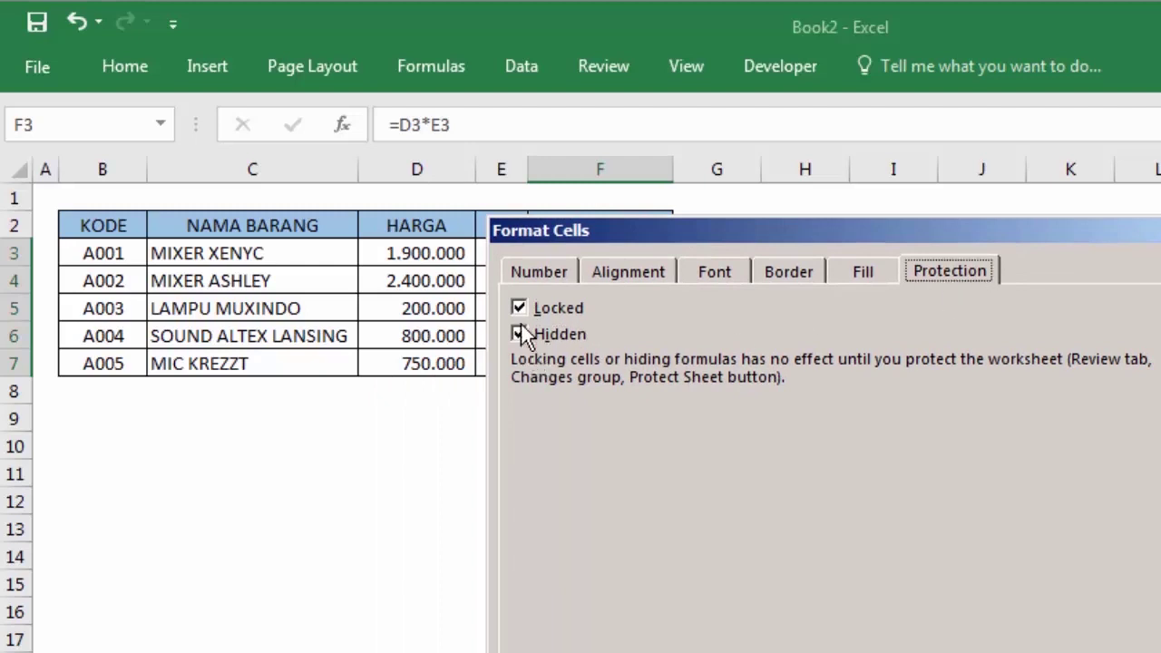
pyautogui.press('Return')
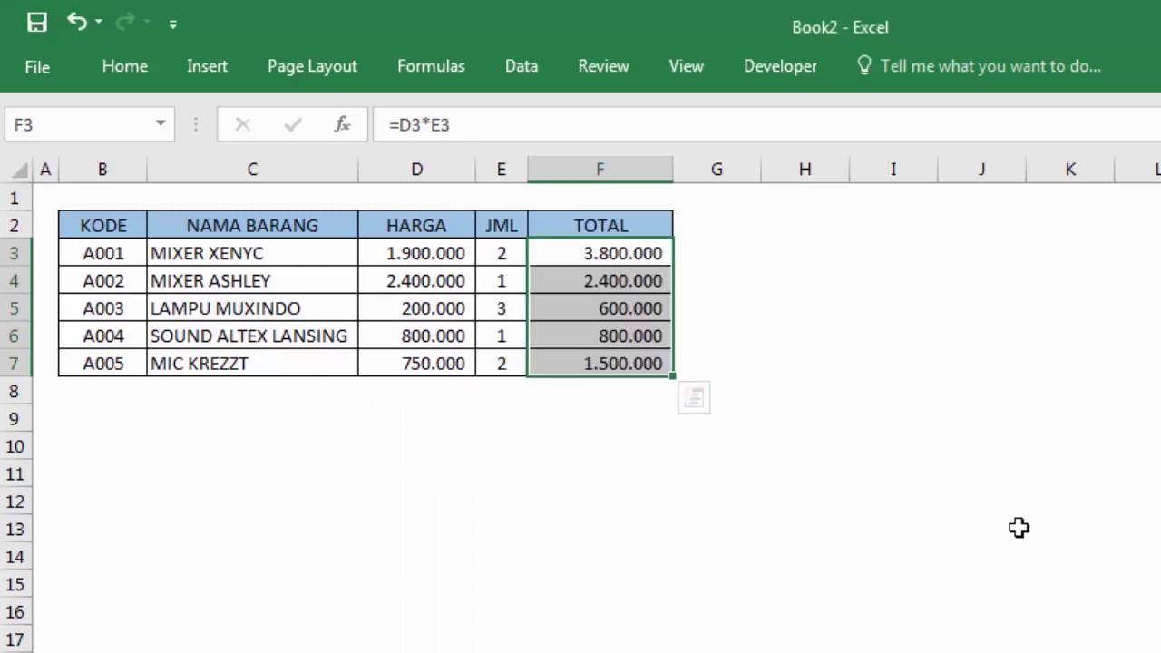
pyautogui.click(662, 263)
# - Protect the sheet with default allowed actions and confirm F5 shows 600.000 with its formula hidden
pyautogui.click(641, 304)
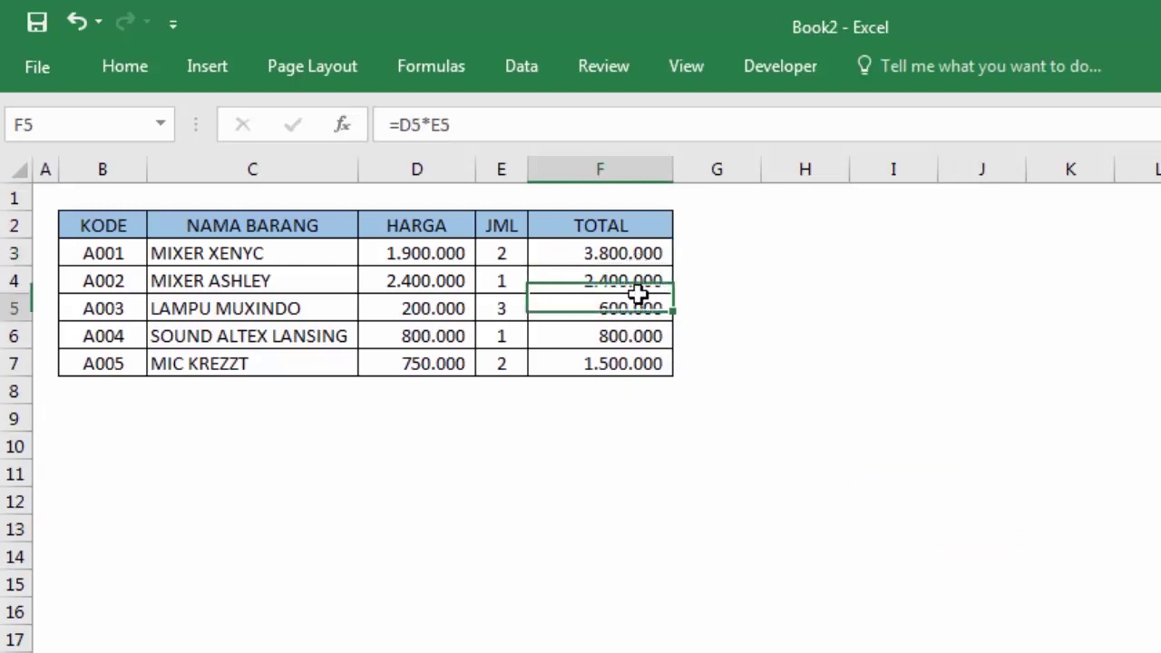
pyautogui.click(747, 301)
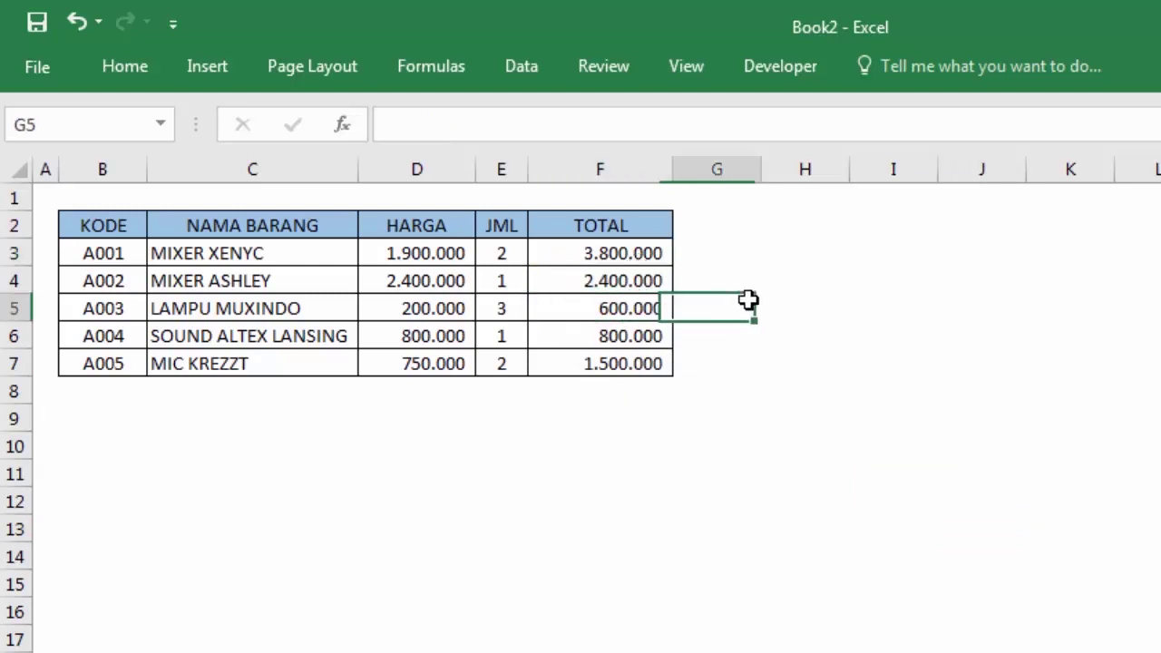
pyautogui.click(616, 67)
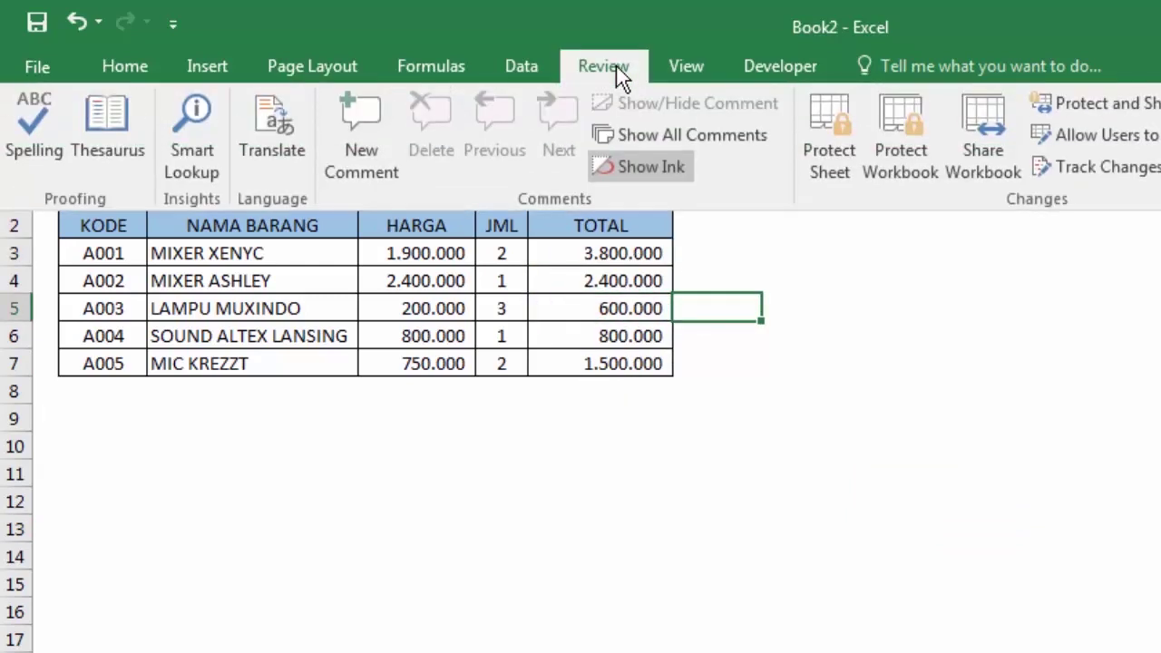
pyautogui.click(844, 143)
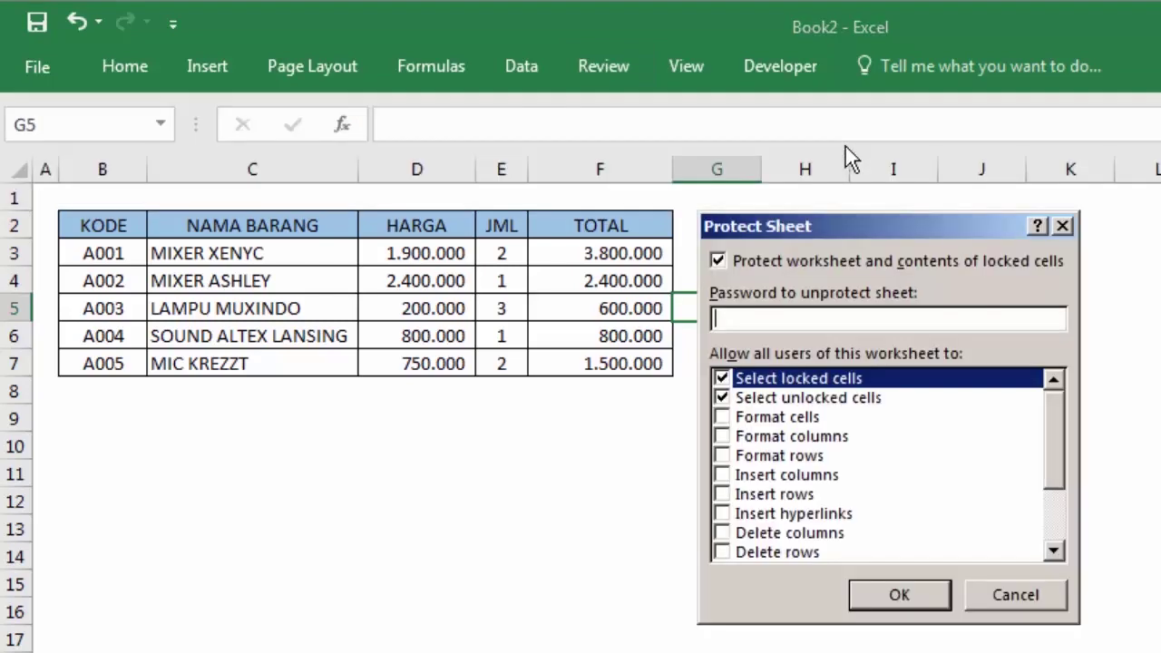
pyautogui.click(912, 595)
pyautogui.click(894, 499)
pyautogui.click(601, 303)
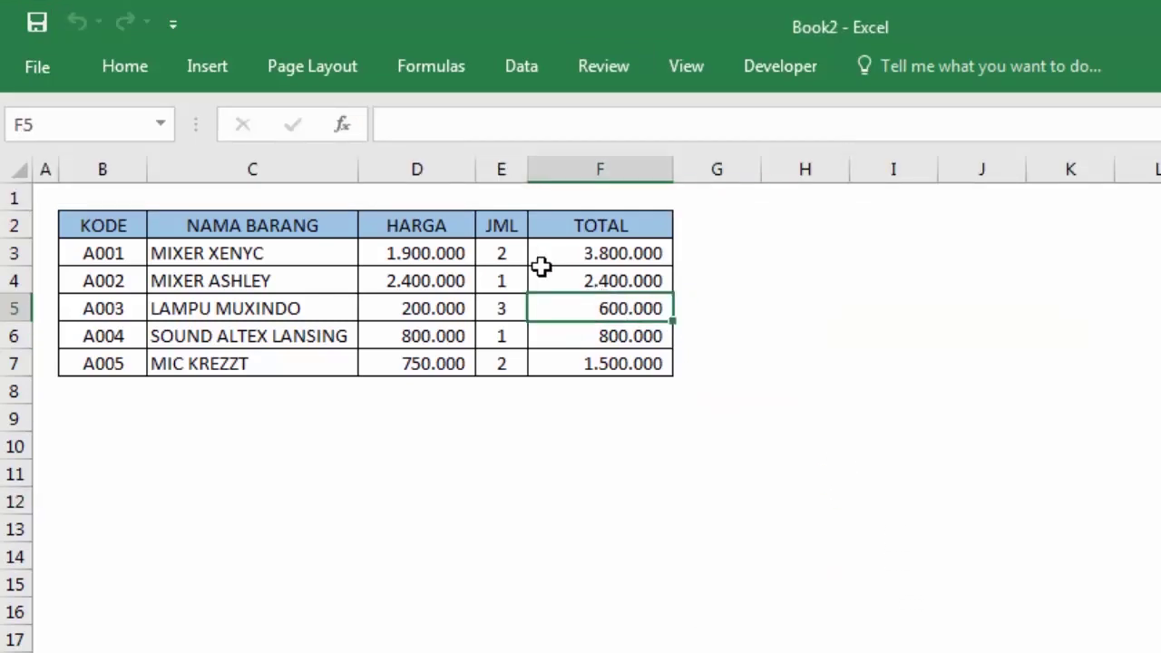
pyautogui.click(588, 243)
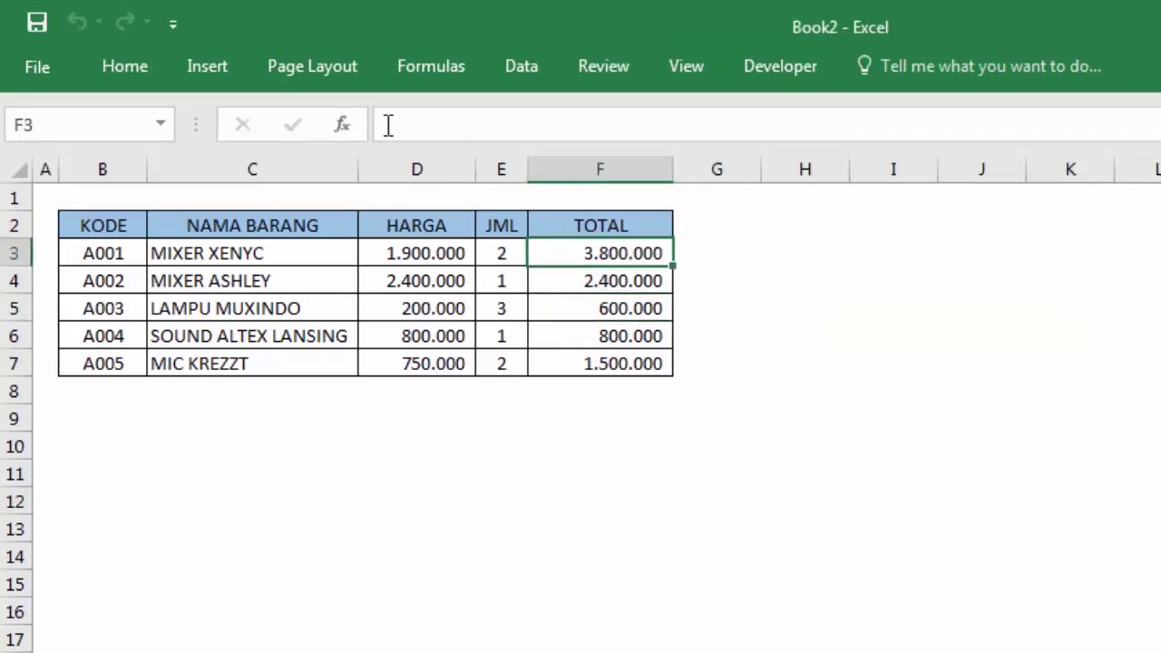
pyautogui.doubleClick(586, 258)
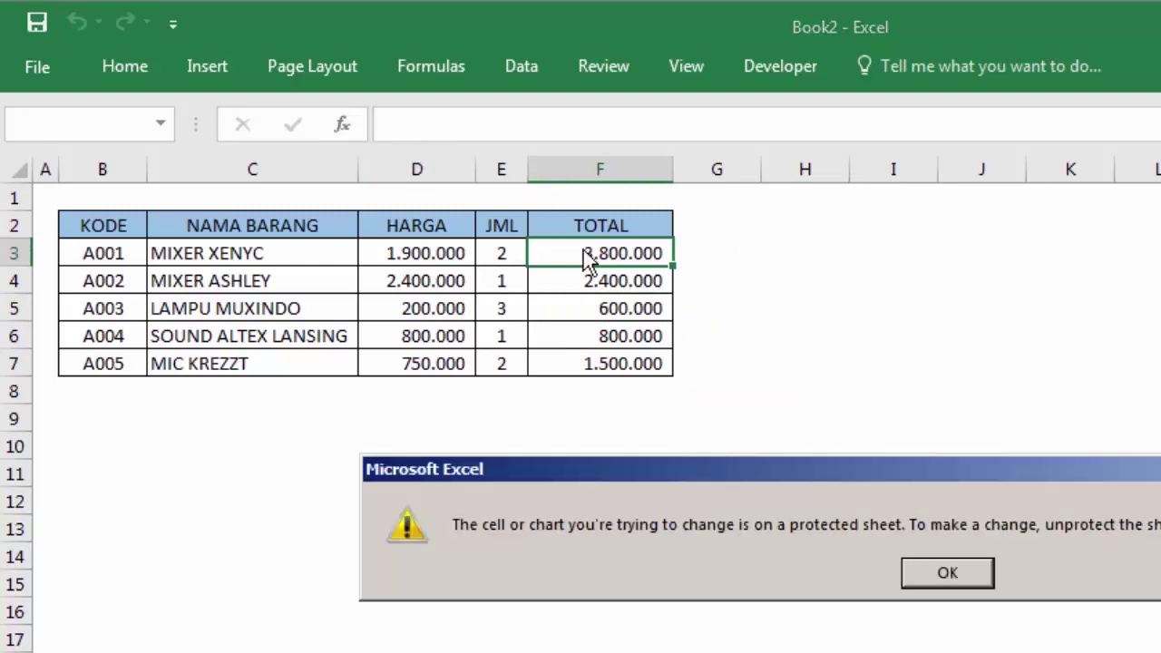
pyautogui.click(930, 571)
pyautogui.click(615, 363)
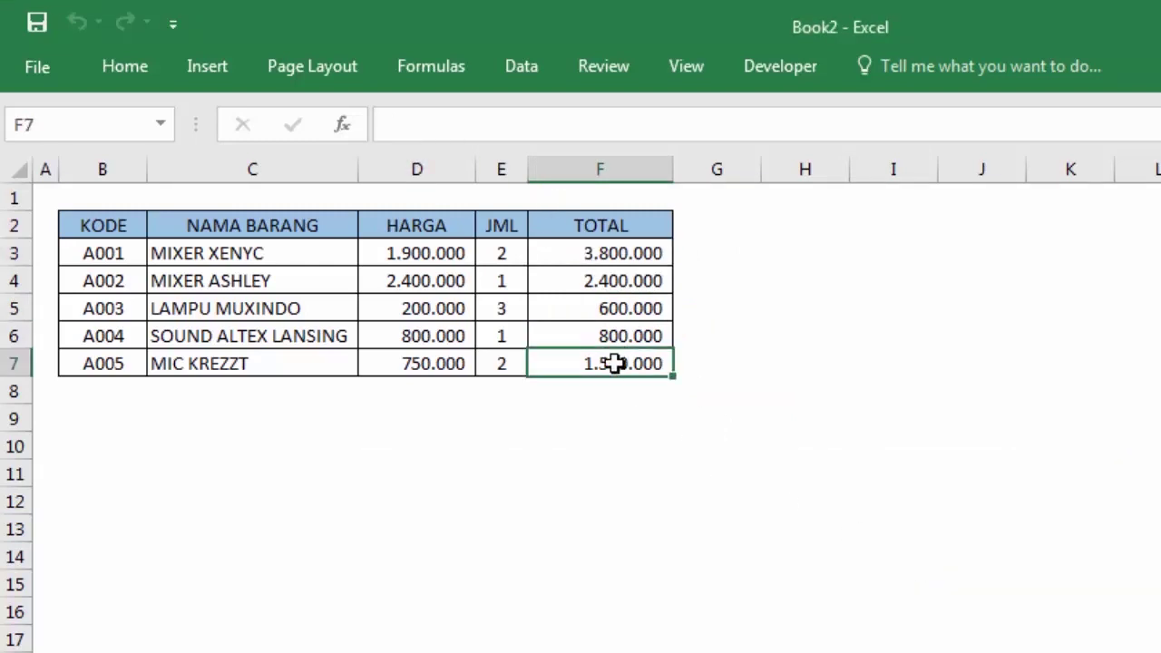
pyautogui.doubleClick(615, 362)
pyautogui.click(916, 572)
pyautogui.click(862, 448)
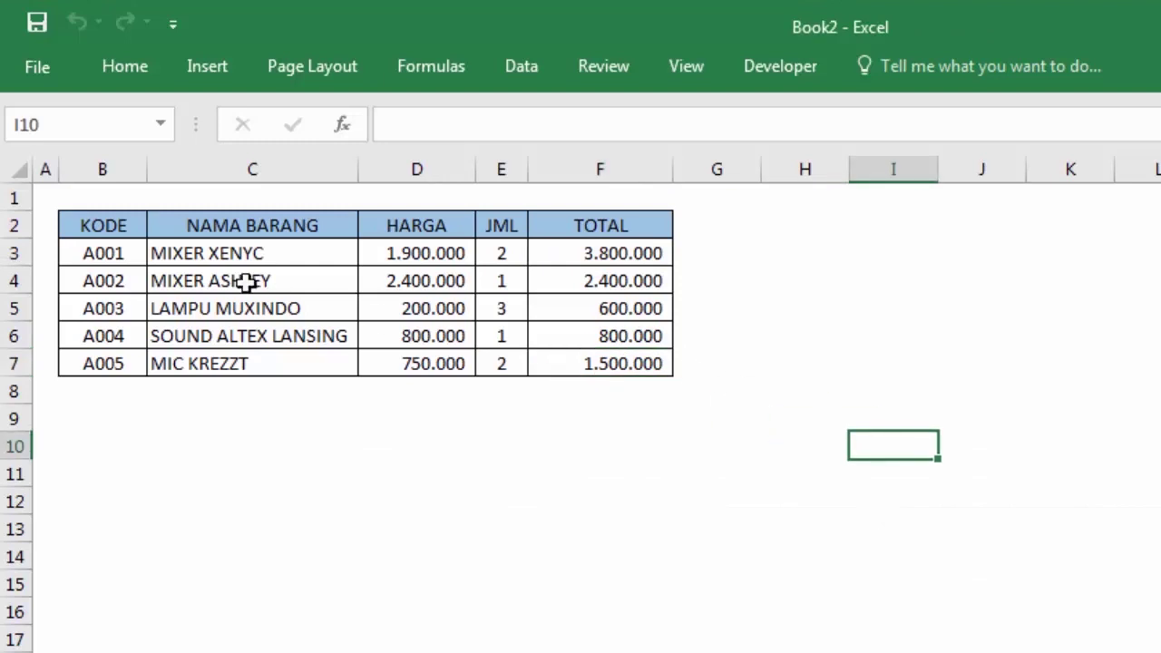
pyautogui.click(99, 259)
pyautogui.click(207, 254)
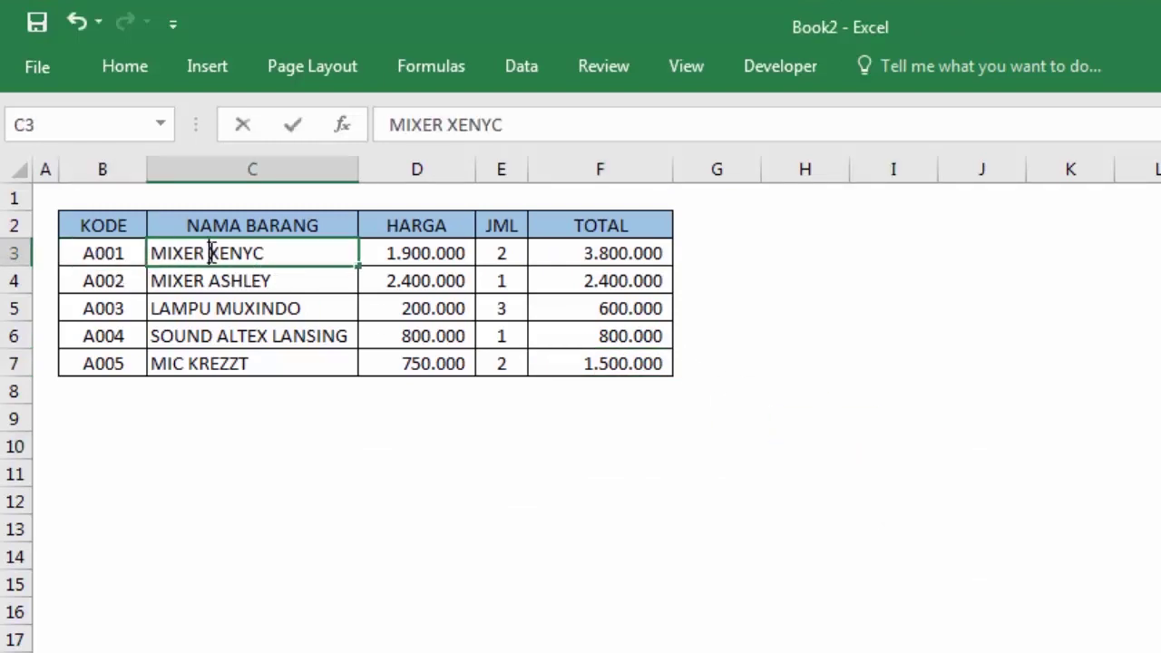
pyautogui.doubleClick(410, 256)
pyautogui.click(490, 253)
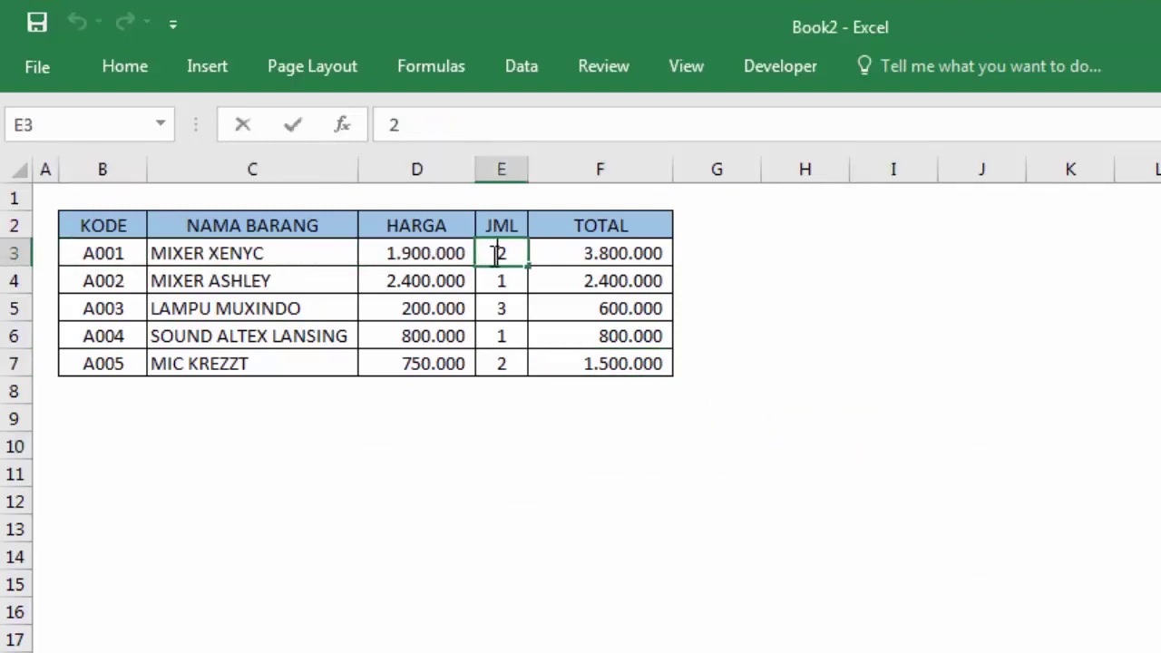
pyautogui.click(509, 282)
pyautogui.doubleClick(590, 258)
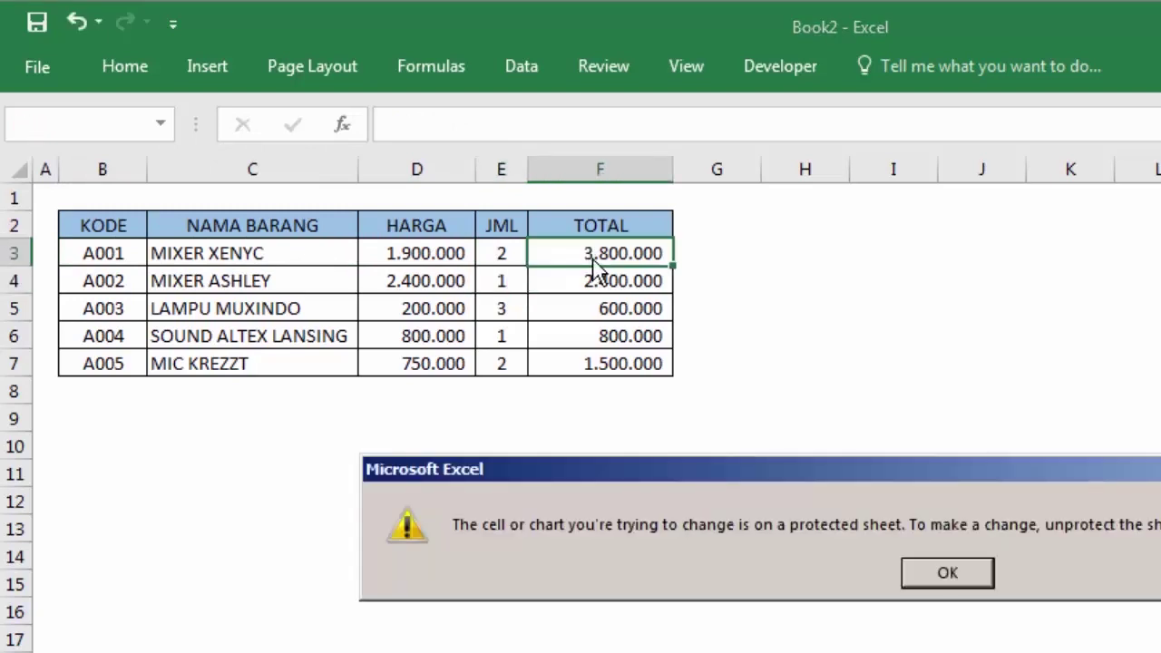
pyautogui.click(959, 580)
pyautogui.click(798, 381)
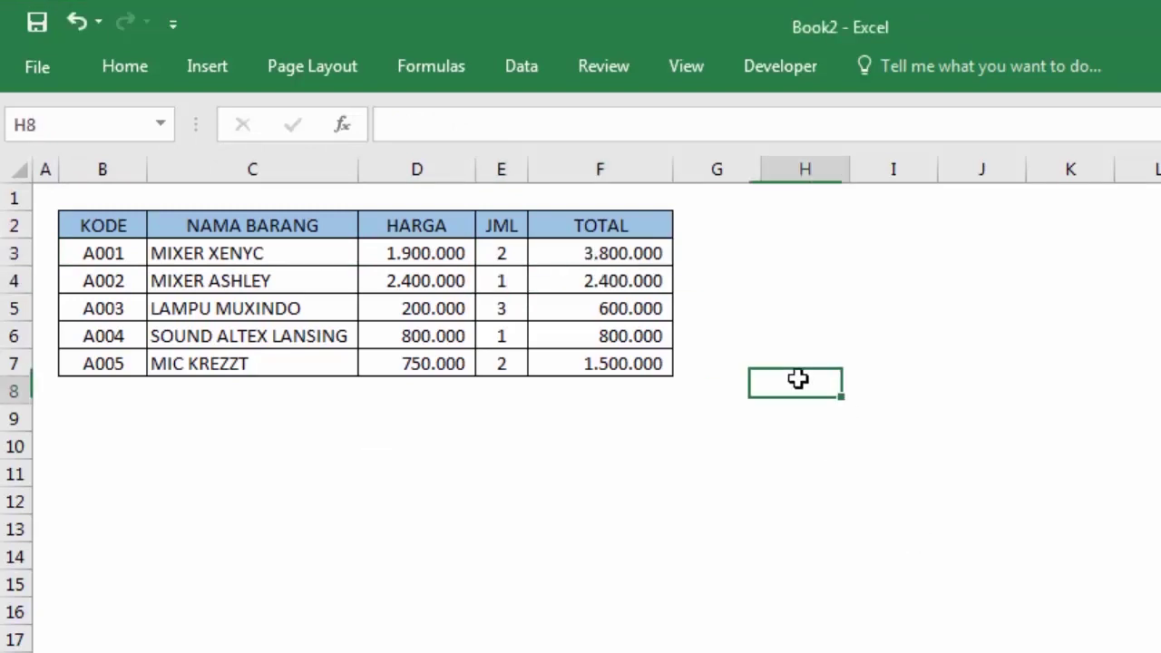
pyautogui.click(653, 285)
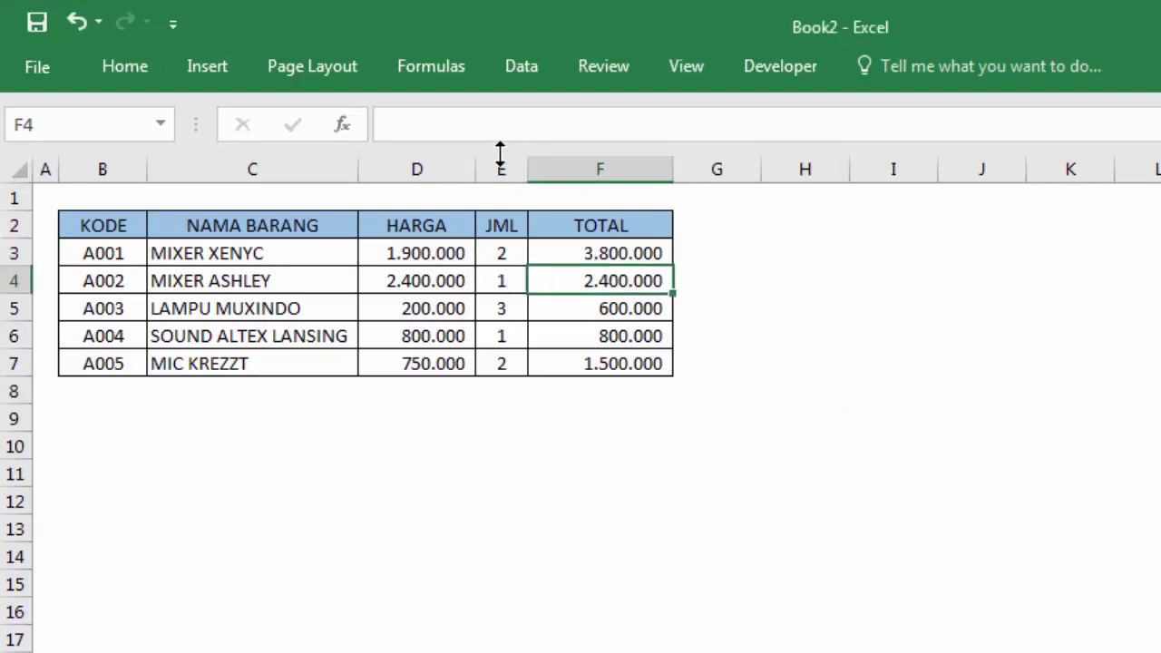
pyautogui.click(605, 255)
pyautogui.click(610, 310)
pyautogui.click(602, 256)
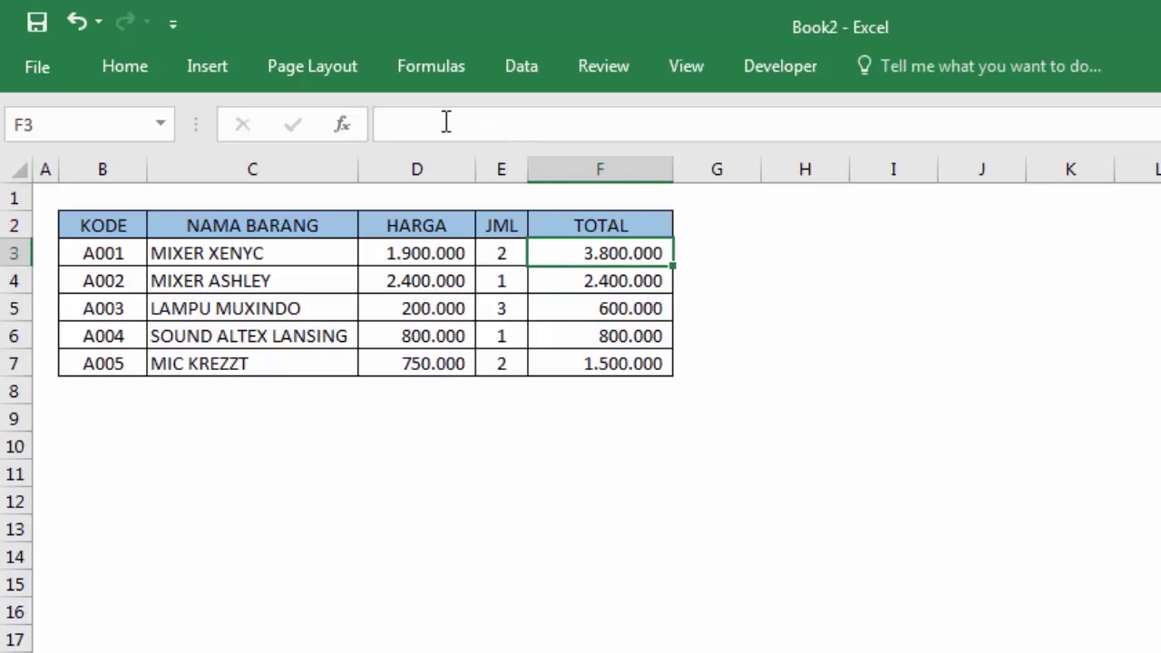
pyautogui.click(615, 309)
pyautogui.click(615, 364)
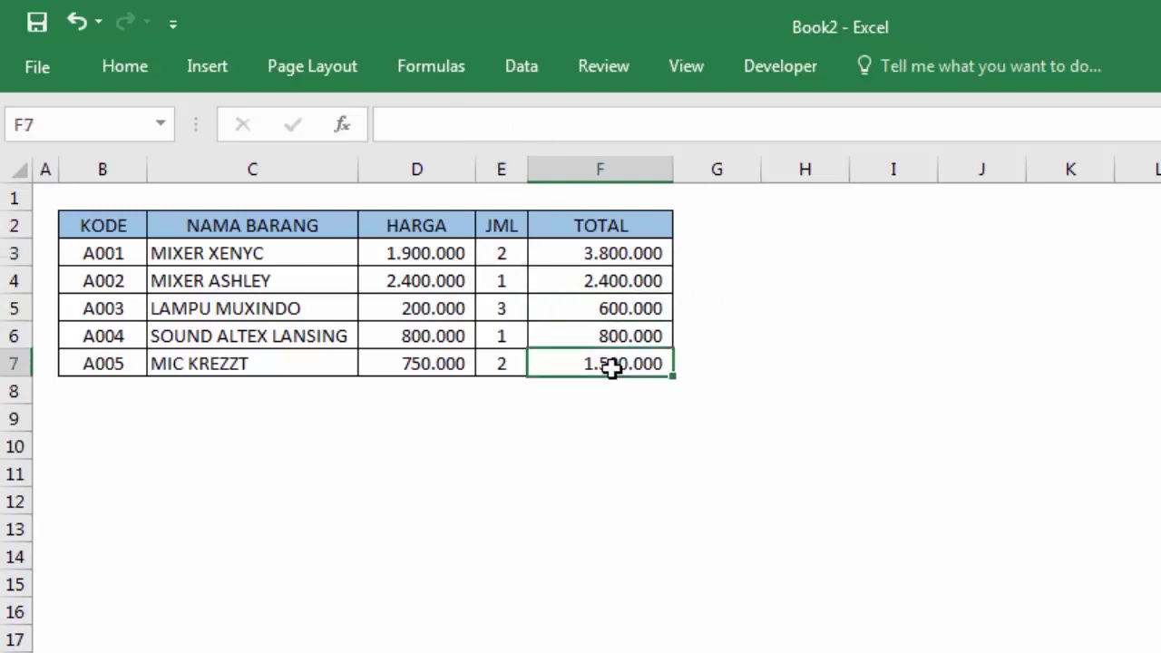
# - Change the A001 quantity in E3 to 3
pyautogui.click(787, 324)
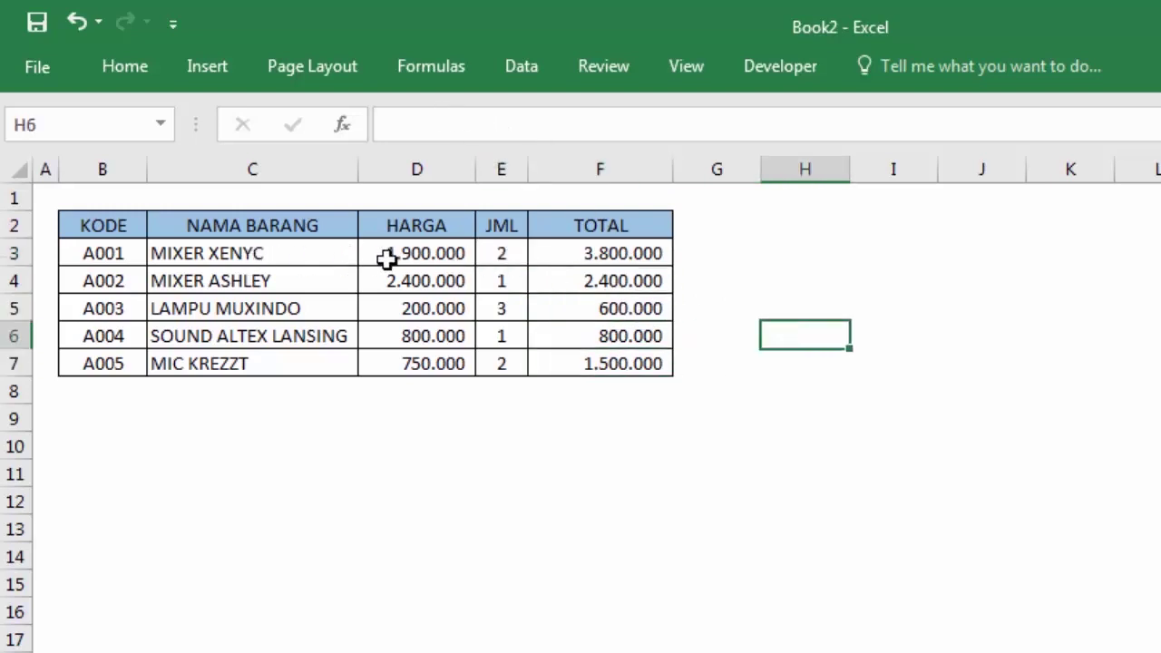
pyautogui.moveTo(114, 245); pyautogui.dragTo(496, 363)
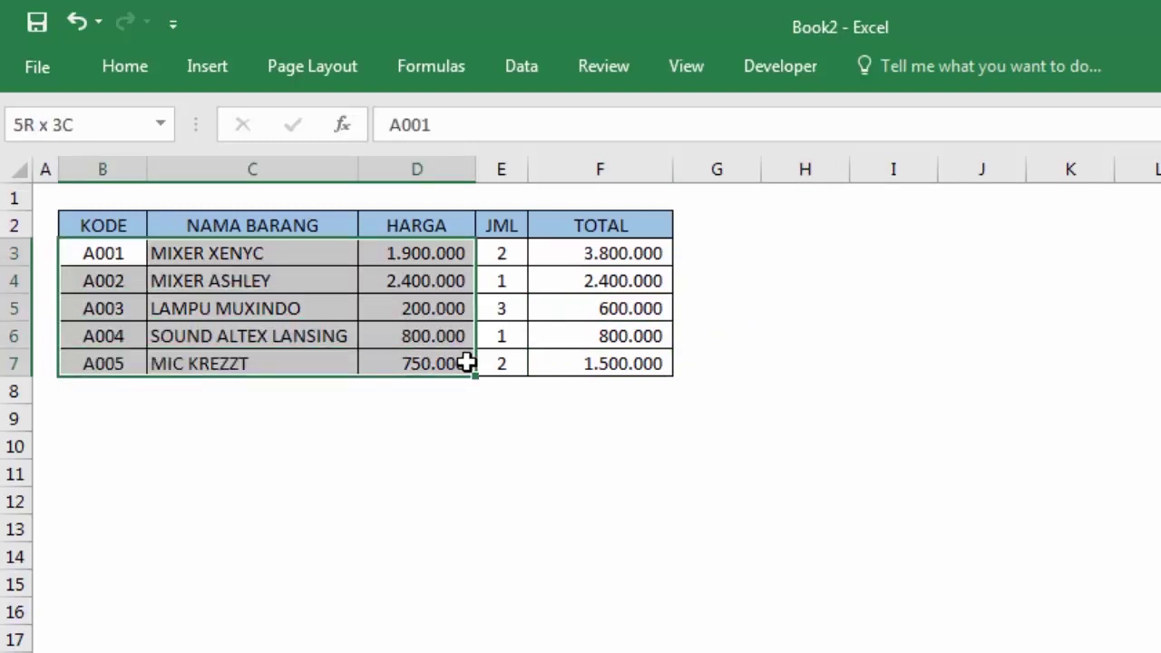
pyautogui.click(492, 422)
pyautogui.click(503, 255)
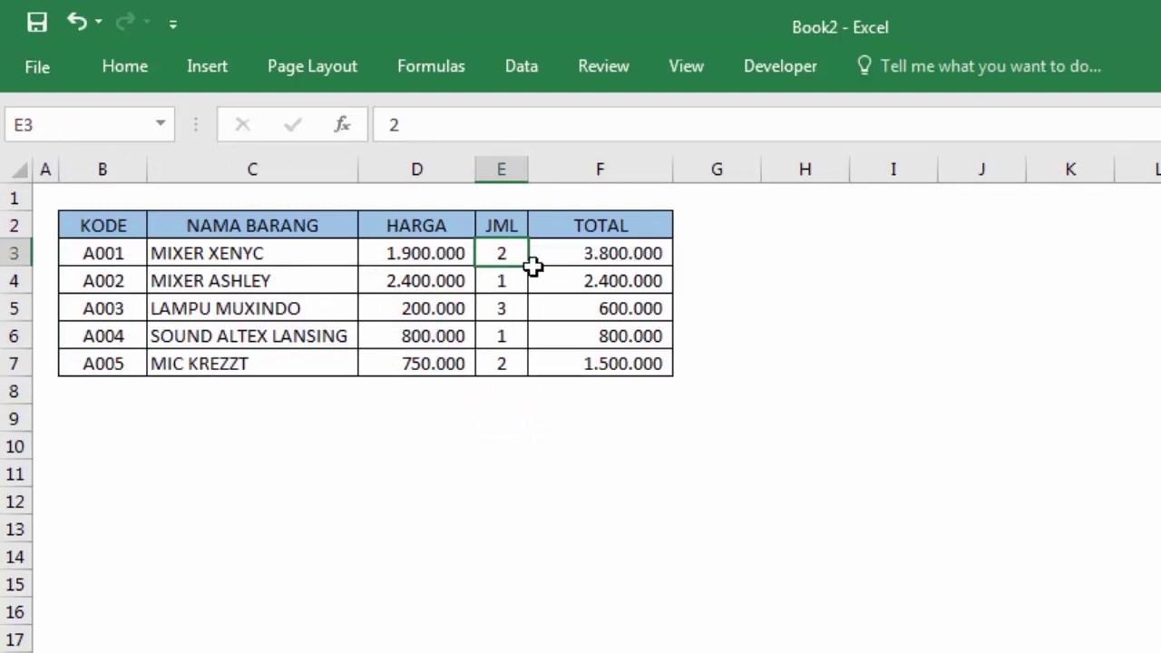
pyautogui.click(603, 254)
pyautogui.click(492, 255)
pyautogui.press('Return')
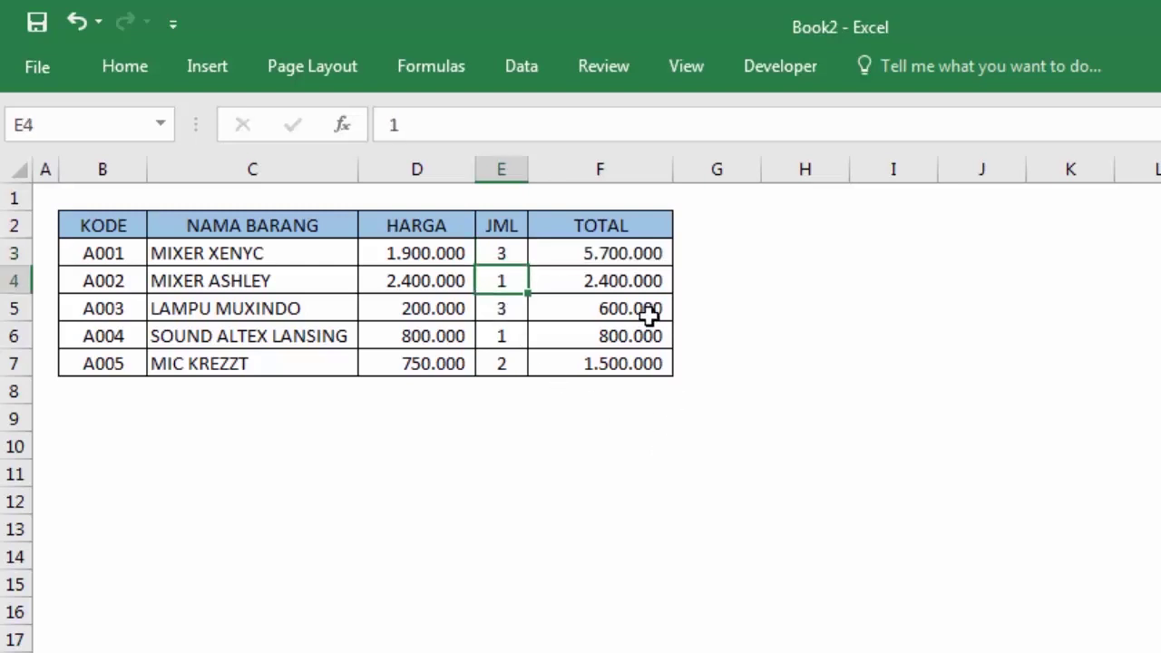
# - Confirm the recalculated TOTAL F3 of 5.700.000 still refuses edits, dismissing the warnings
pyautogui.doubleClick(632, 256)
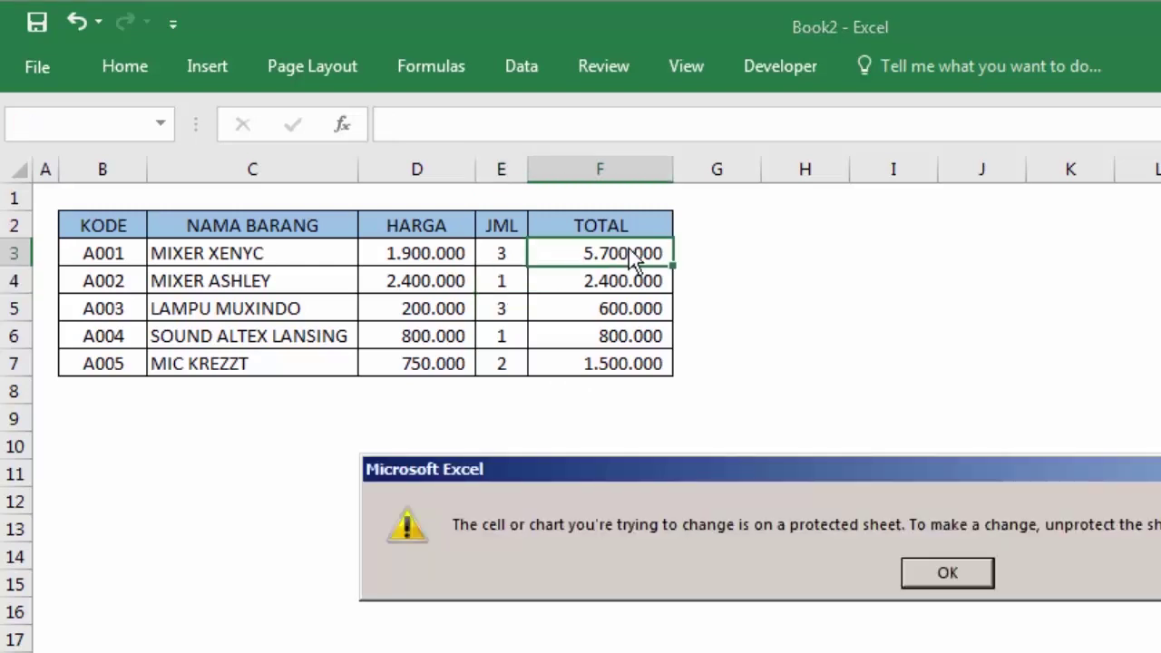
pyautogui.click(946, 572)
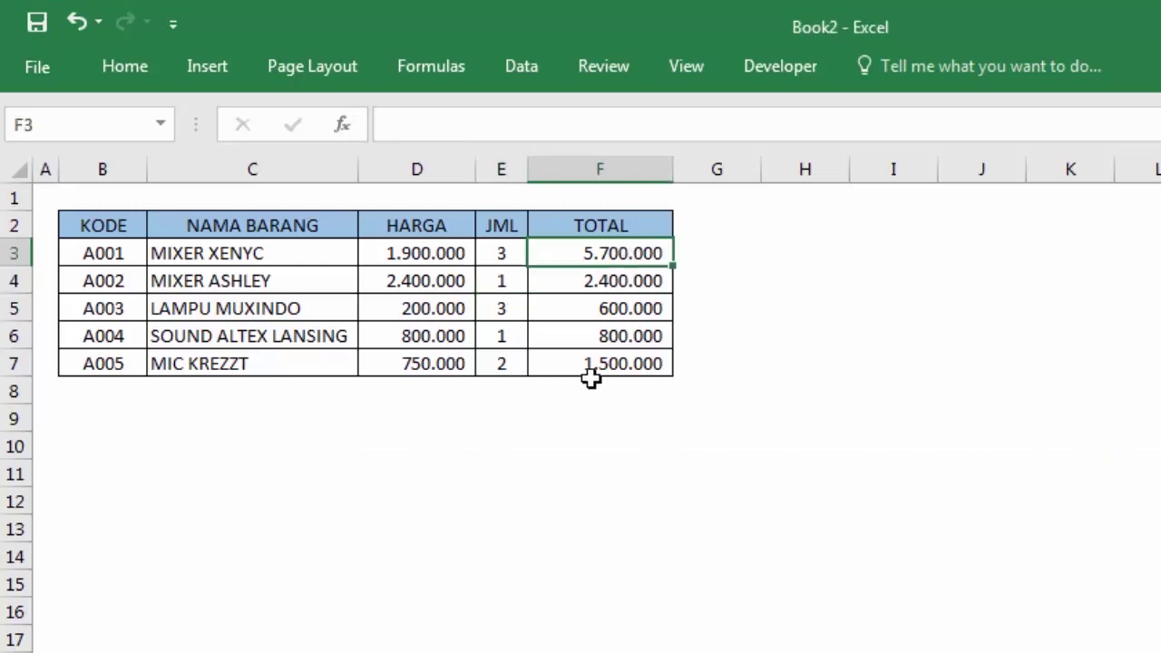
pyautogui.click(556, 468)
pyautogui.click(602, 254)
pyautogui.click(417, 254)
pyautogui.doubleClick(614, 252)
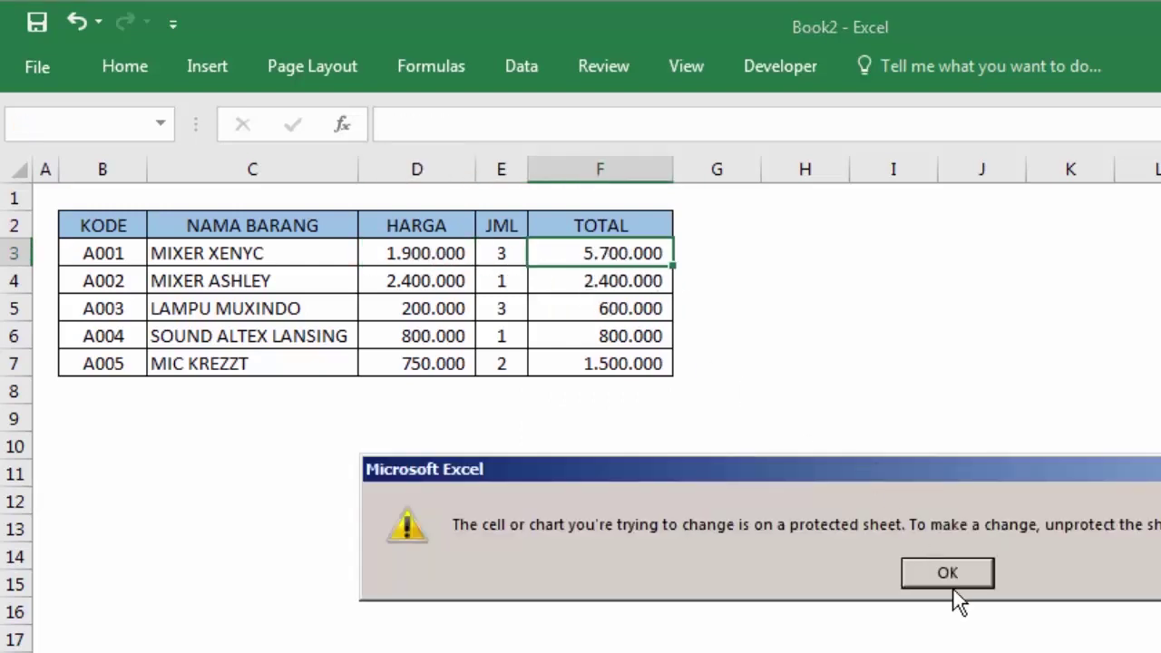
pyautogui.press('Return')
pyautogui.click(412, 255)
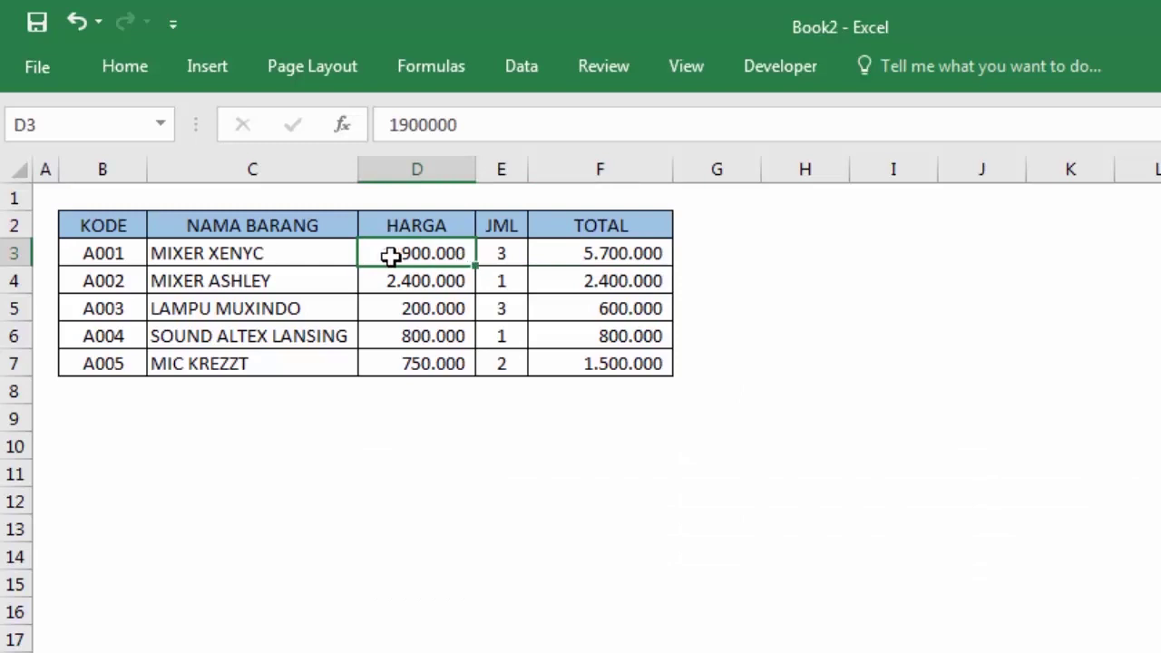
pyautogui.click(497, 255)
pyautogui.click(593, 253)
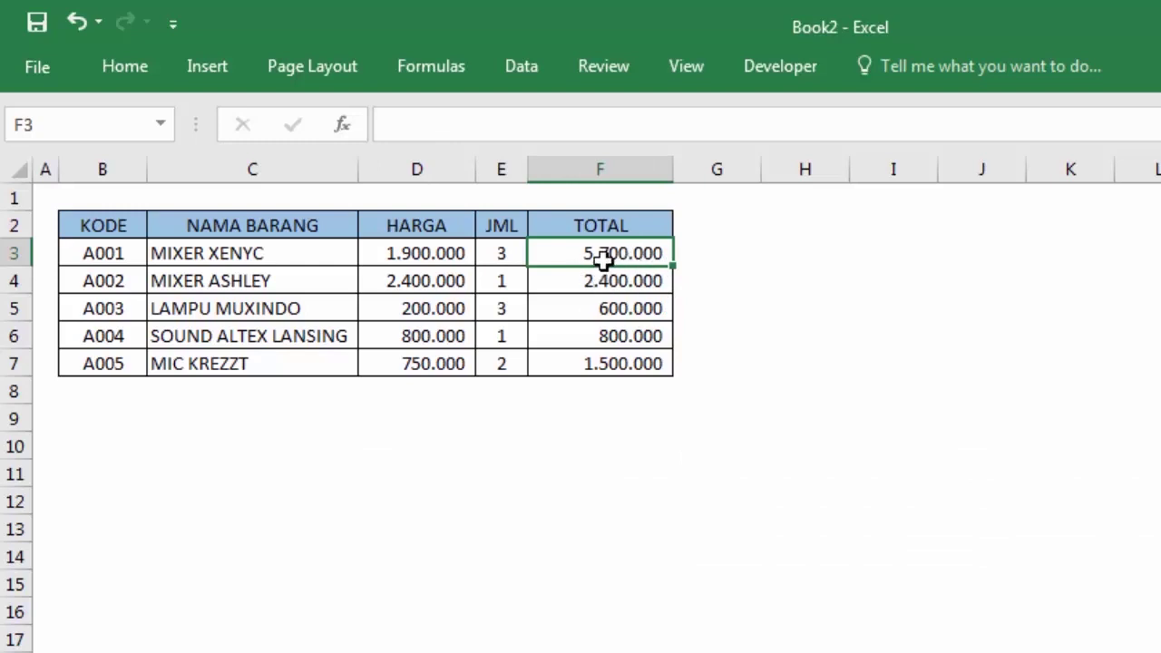
# - Check the Review tab and verify every TOTAL in F3:F7 keeps its formula hidden
pyautogui.click(596, 73)
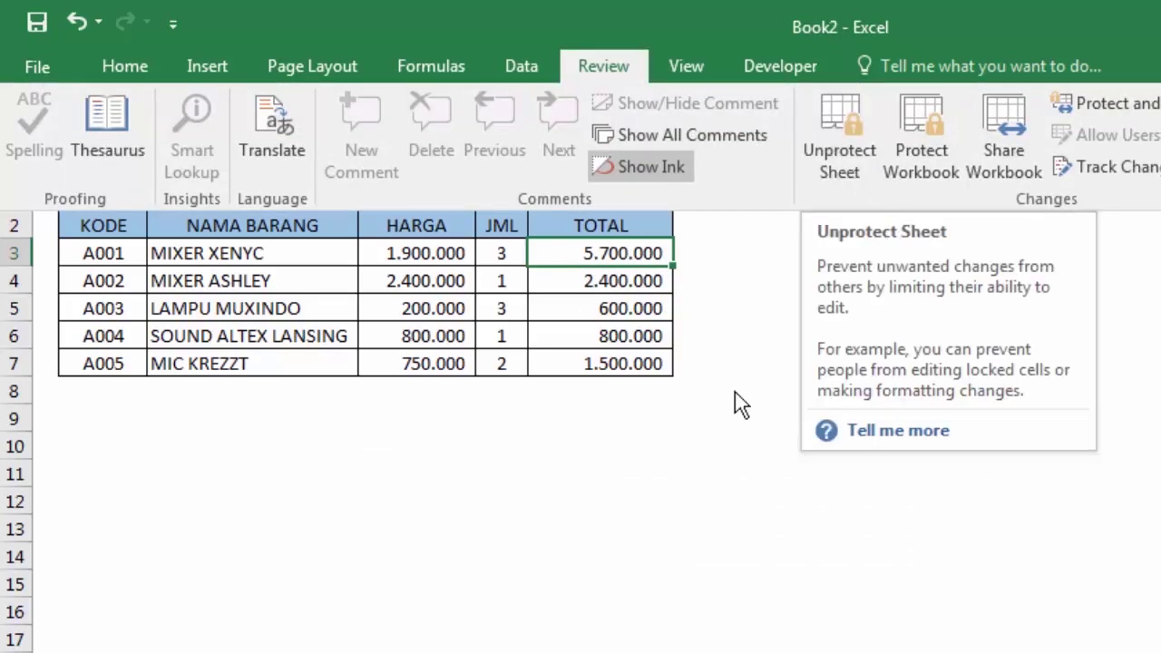
pyautogui.click(650, 469)
pyautogui.click(650, 469)
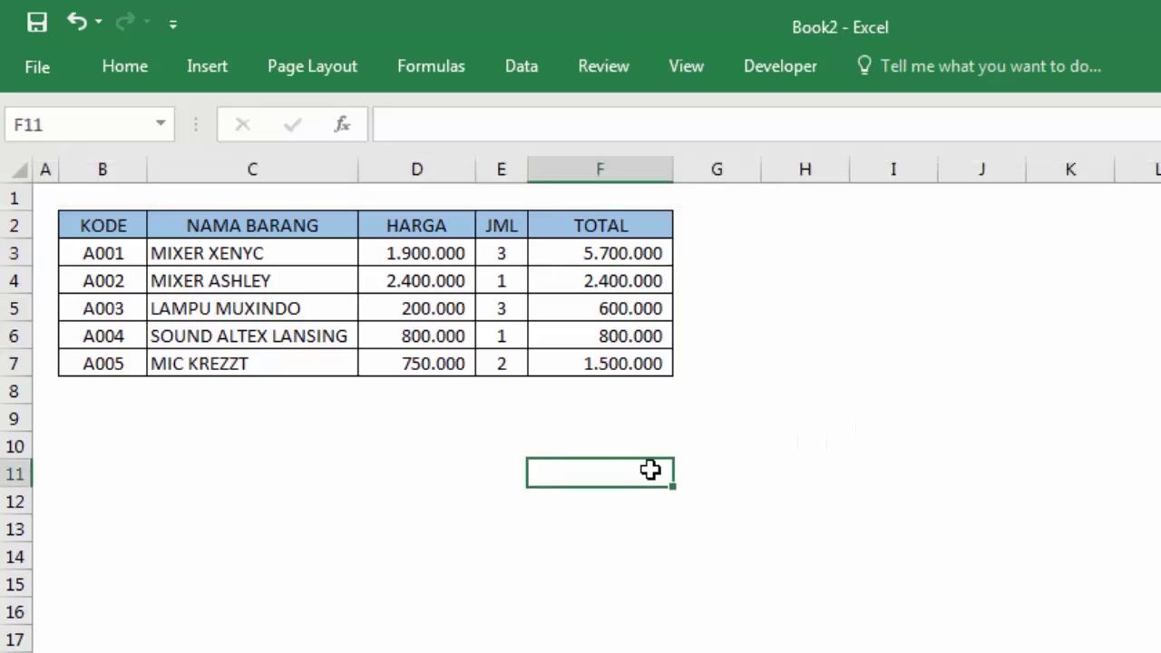
pyautogui.click(622, 253)
pyautogui.click(618, 283)
pyautogui.click(620, 337)
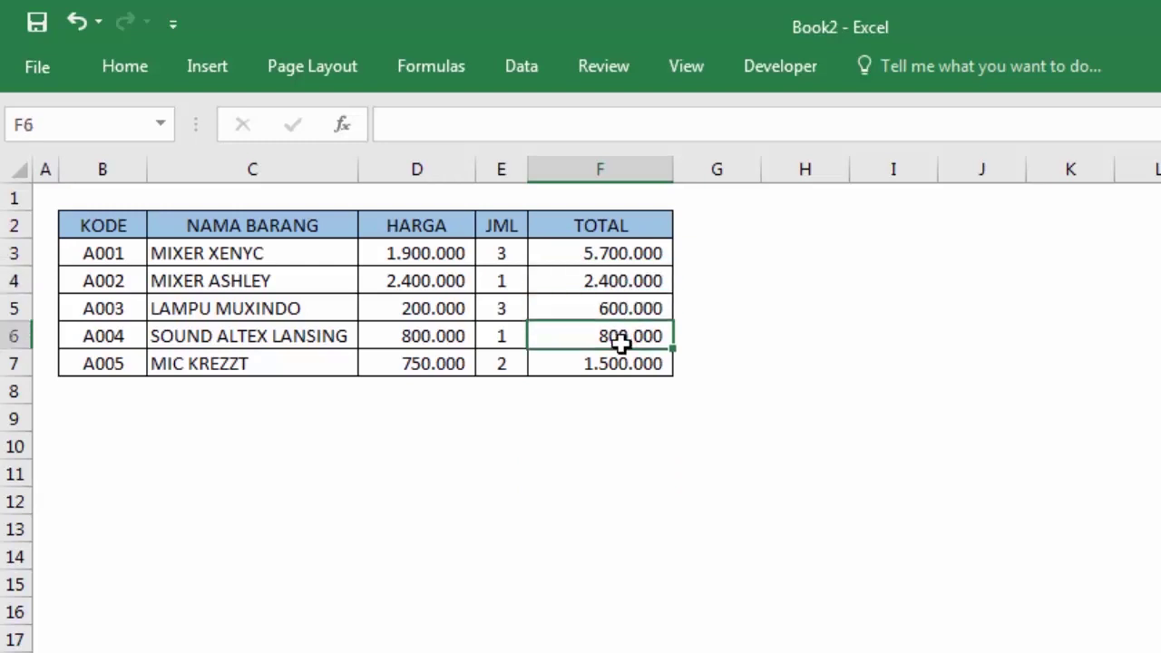
pyautogui.click(618, 365)
pyautogui.click(617, 254)
pyautogui.click(615, 308)
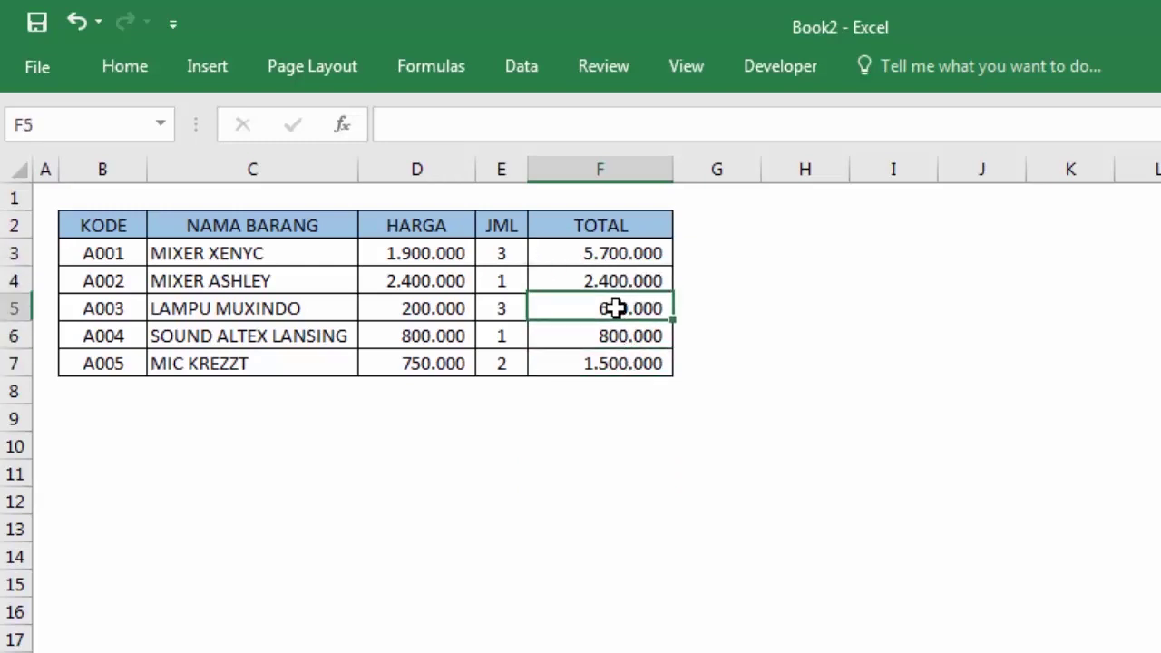
pyautogui.click(845, 365)
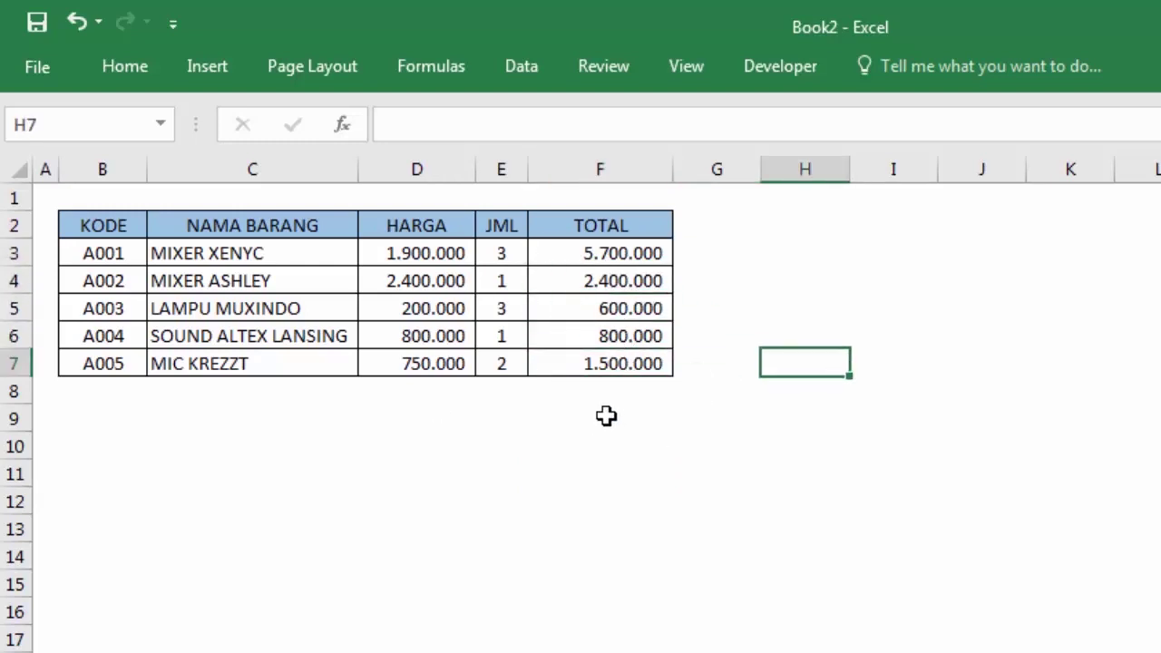